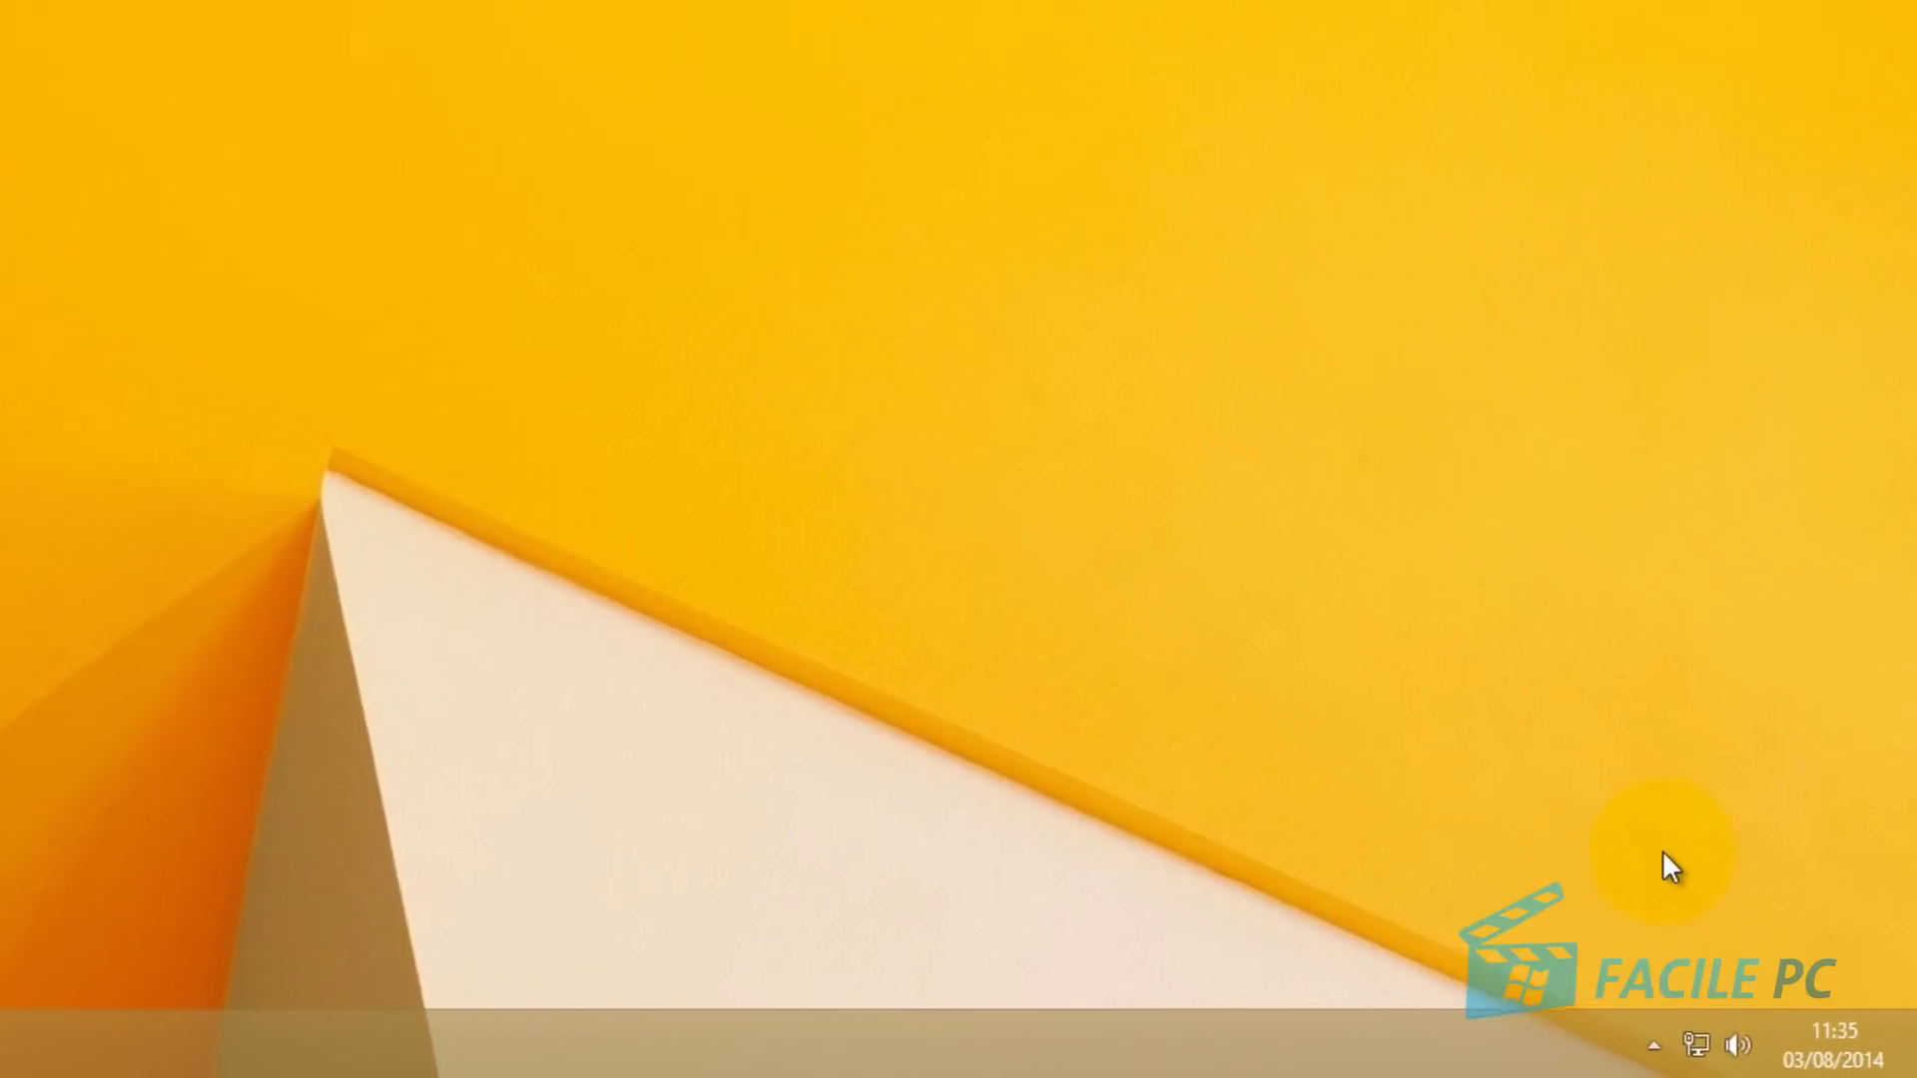
- Search the system for "historique" and open Historique des fichiers
{"action": "mouse_move", "coordinate": [1911, 1073]}
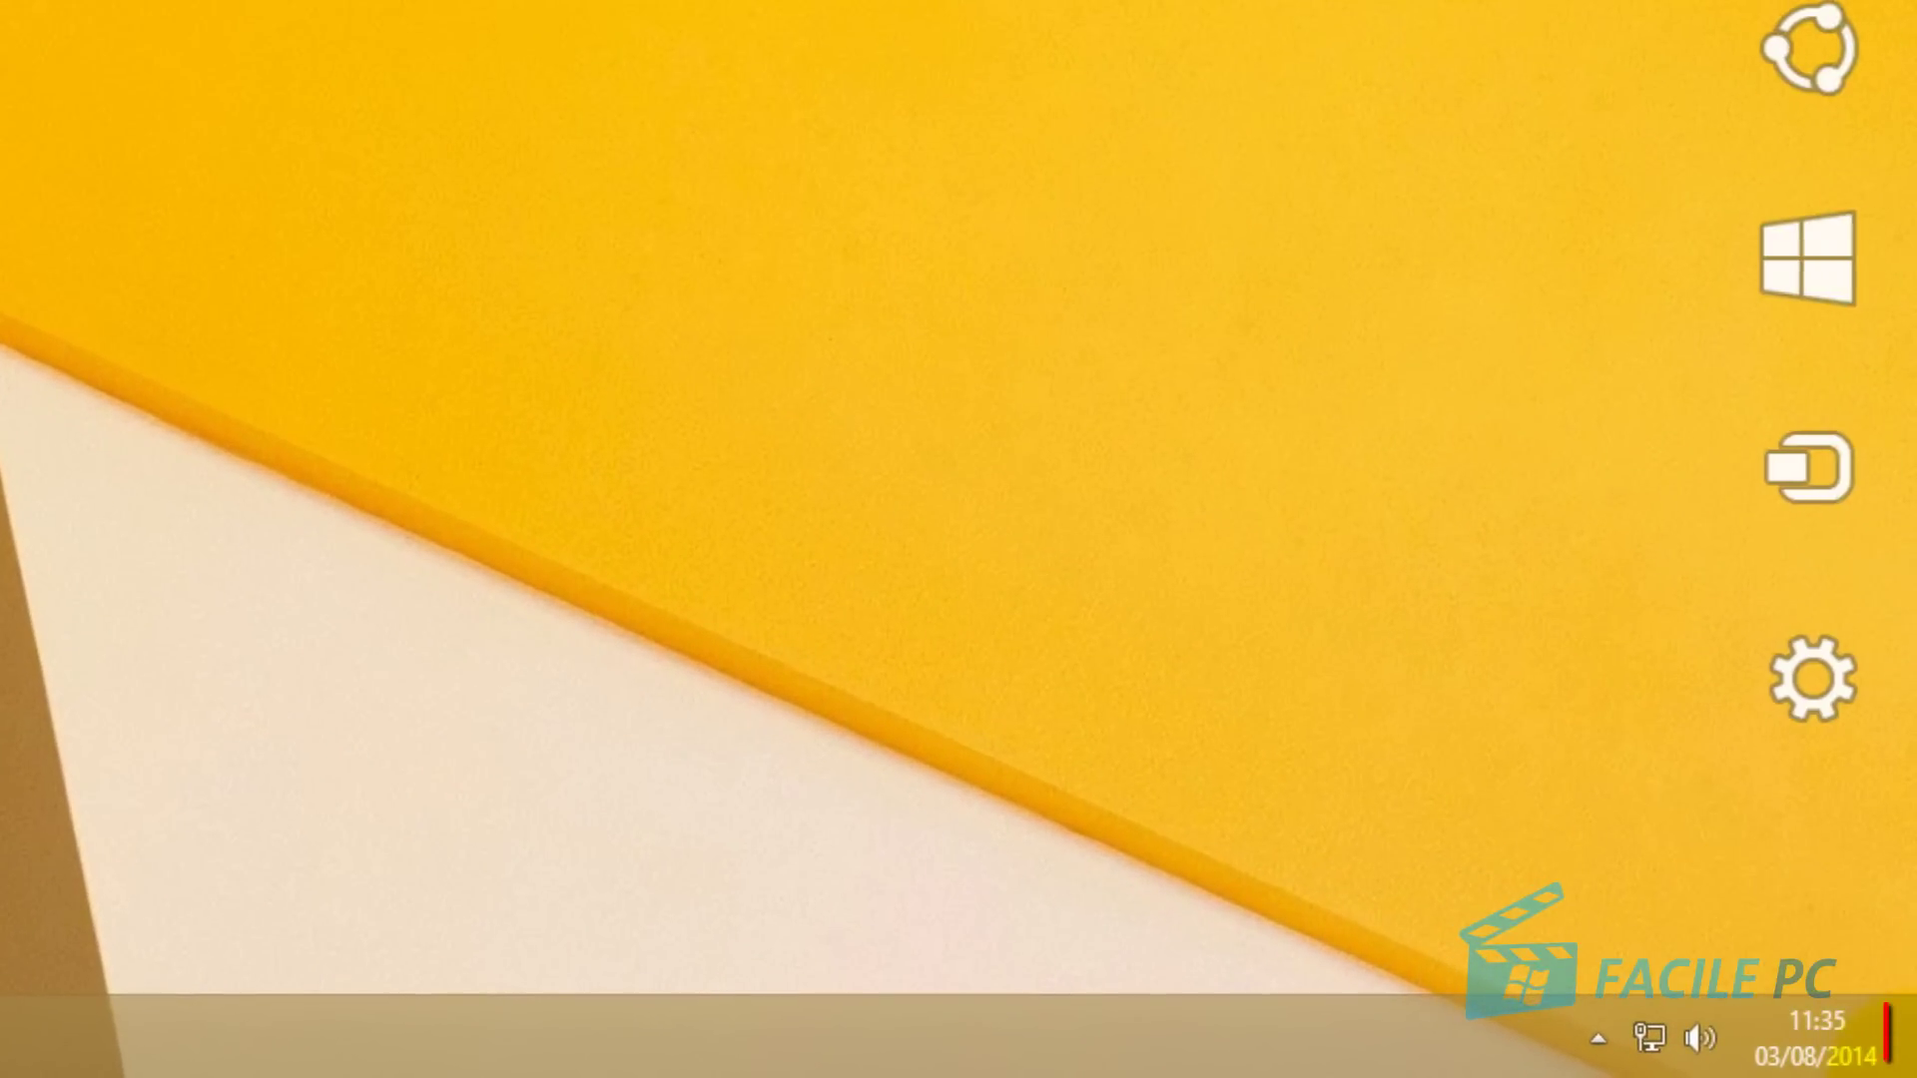
{"action": "mouse_move", "coordinate": [1879, 744]}
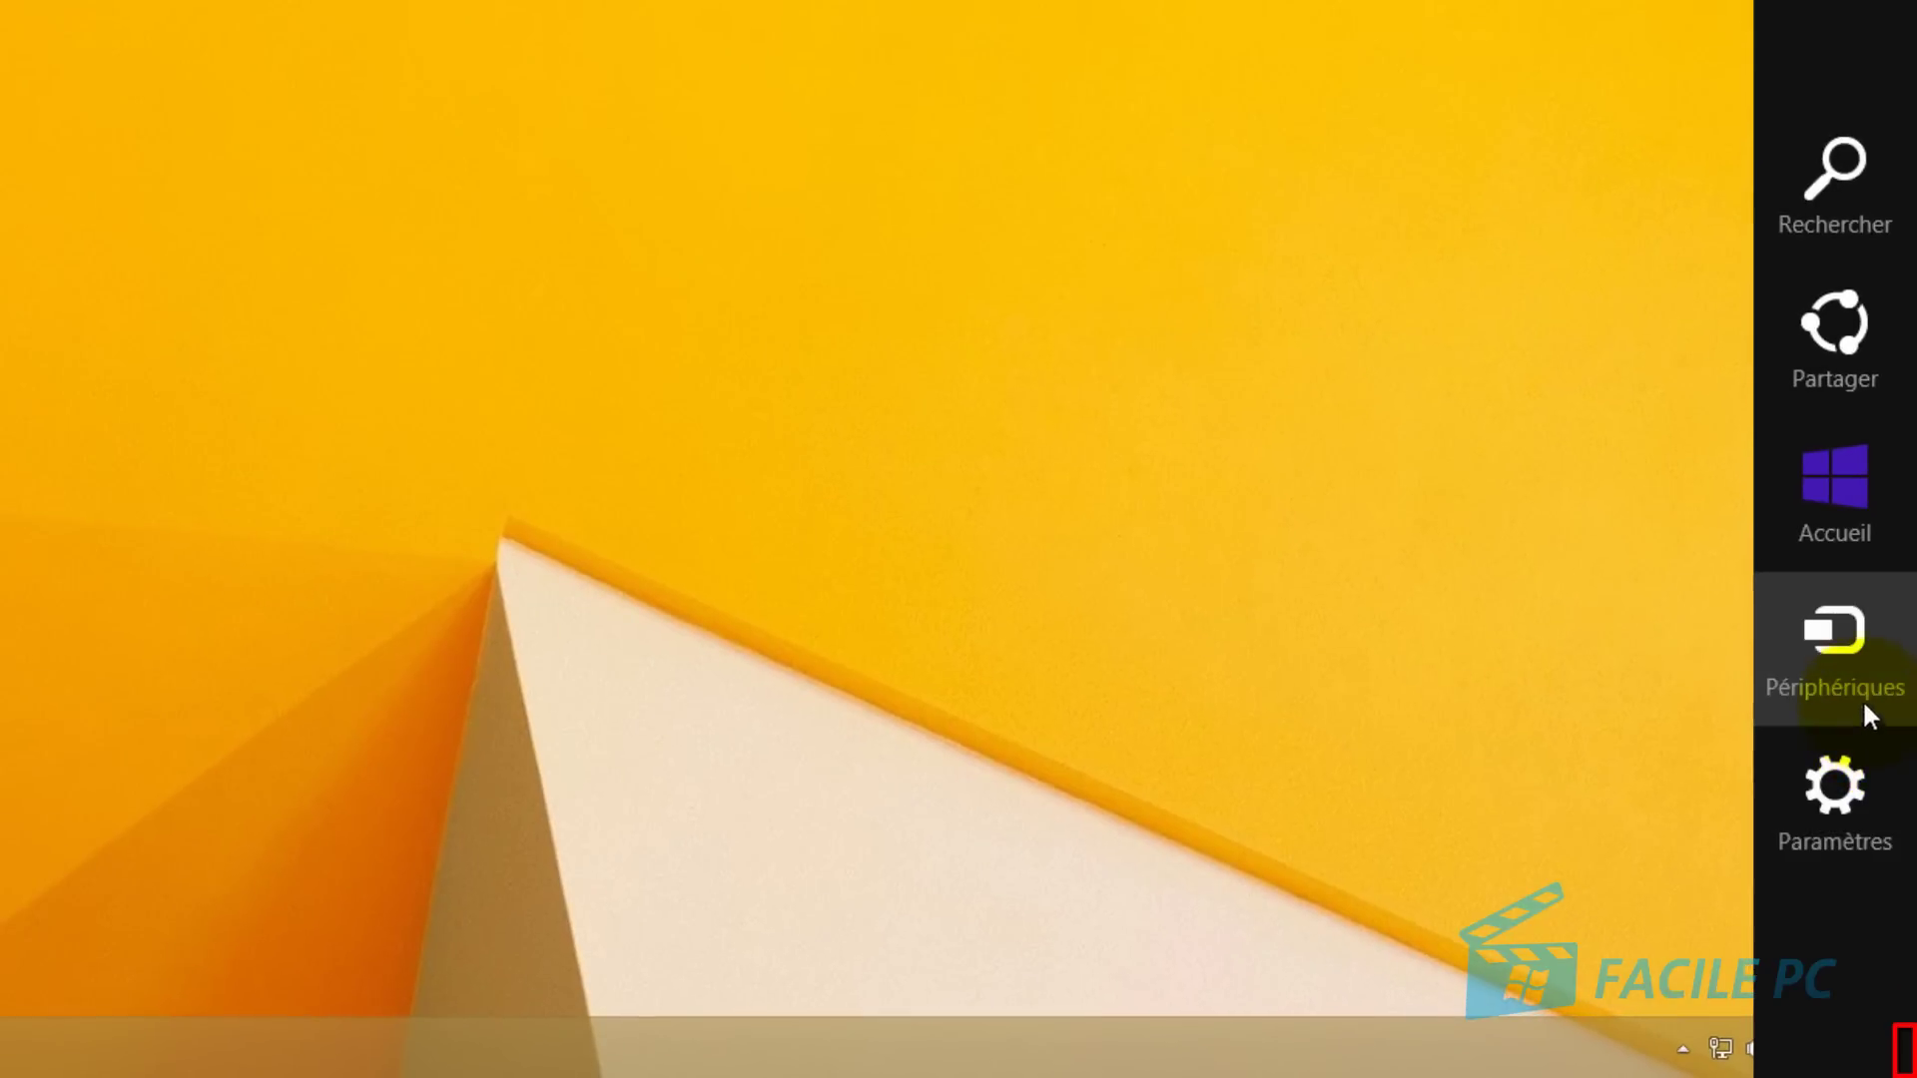
{"action": "left_click", "coordinate": [1859, 202]}
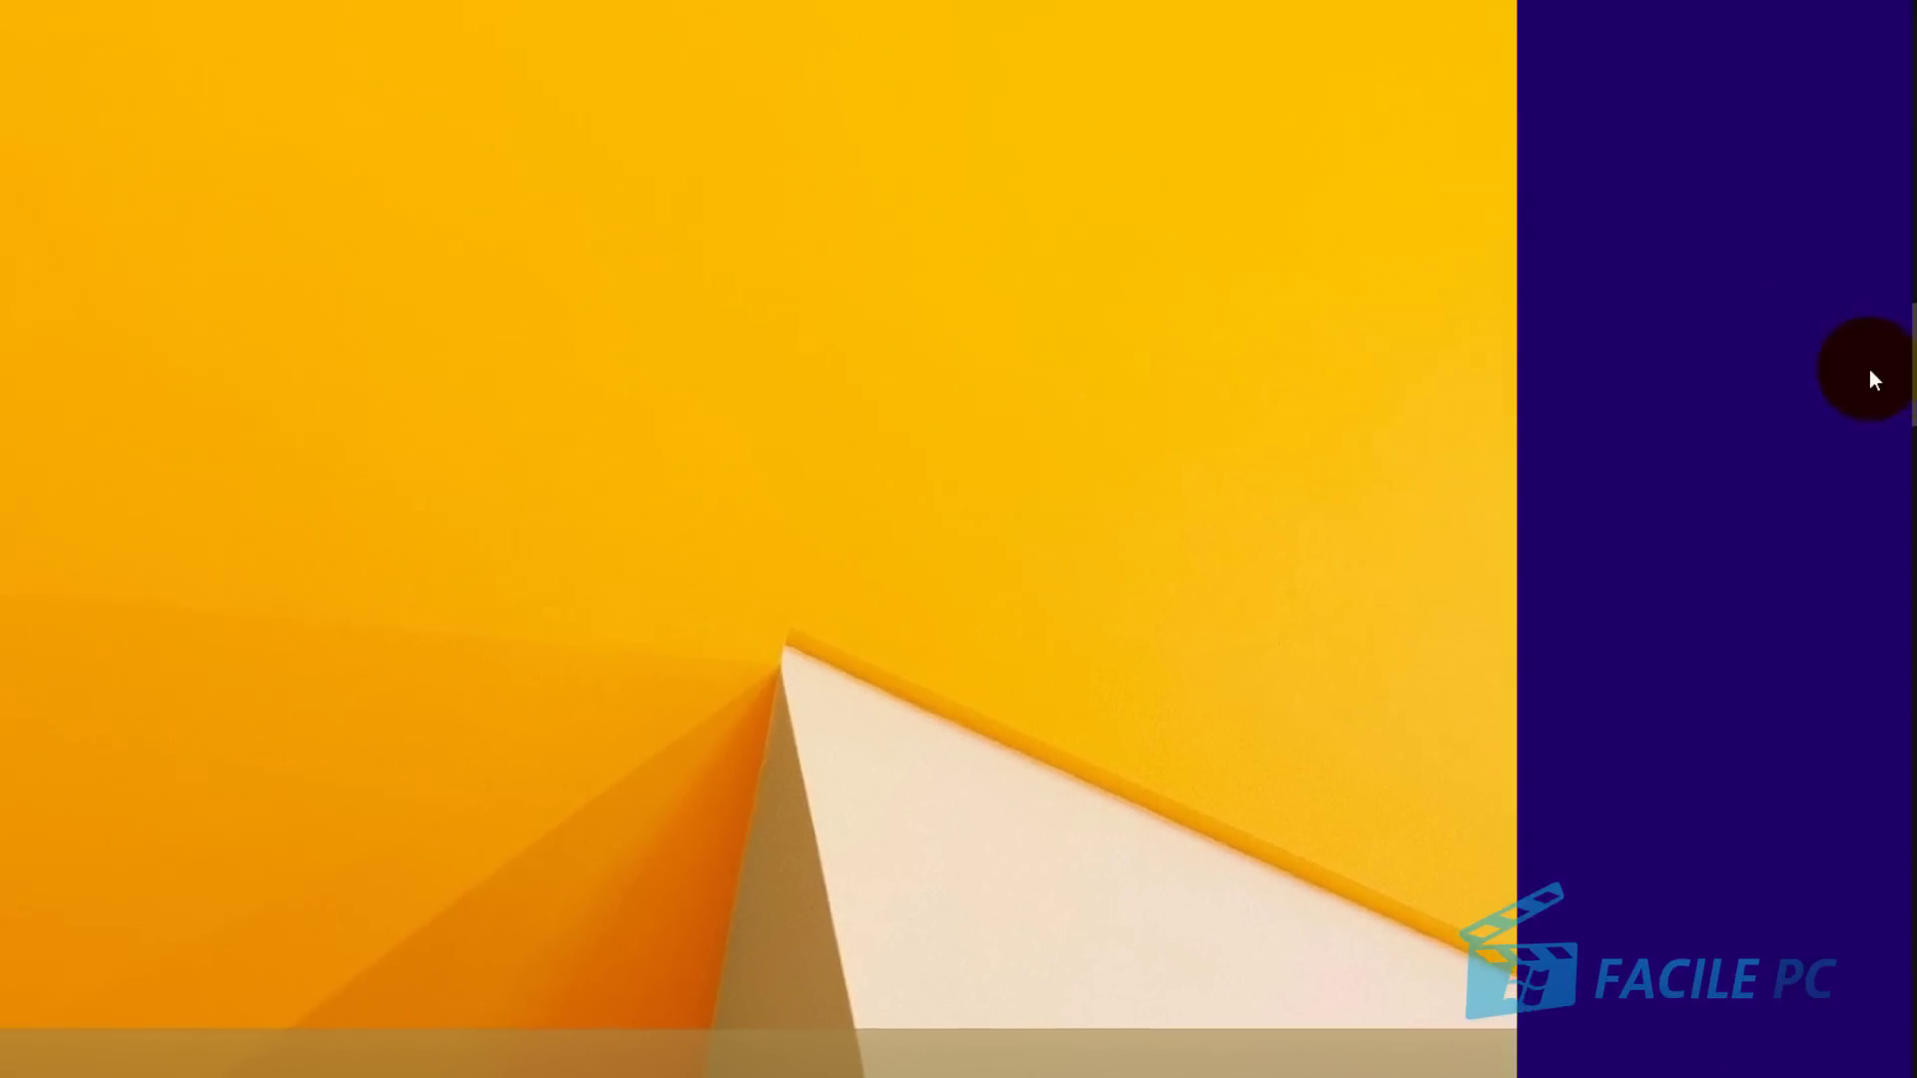
{"action": "type", "text": "histori"}
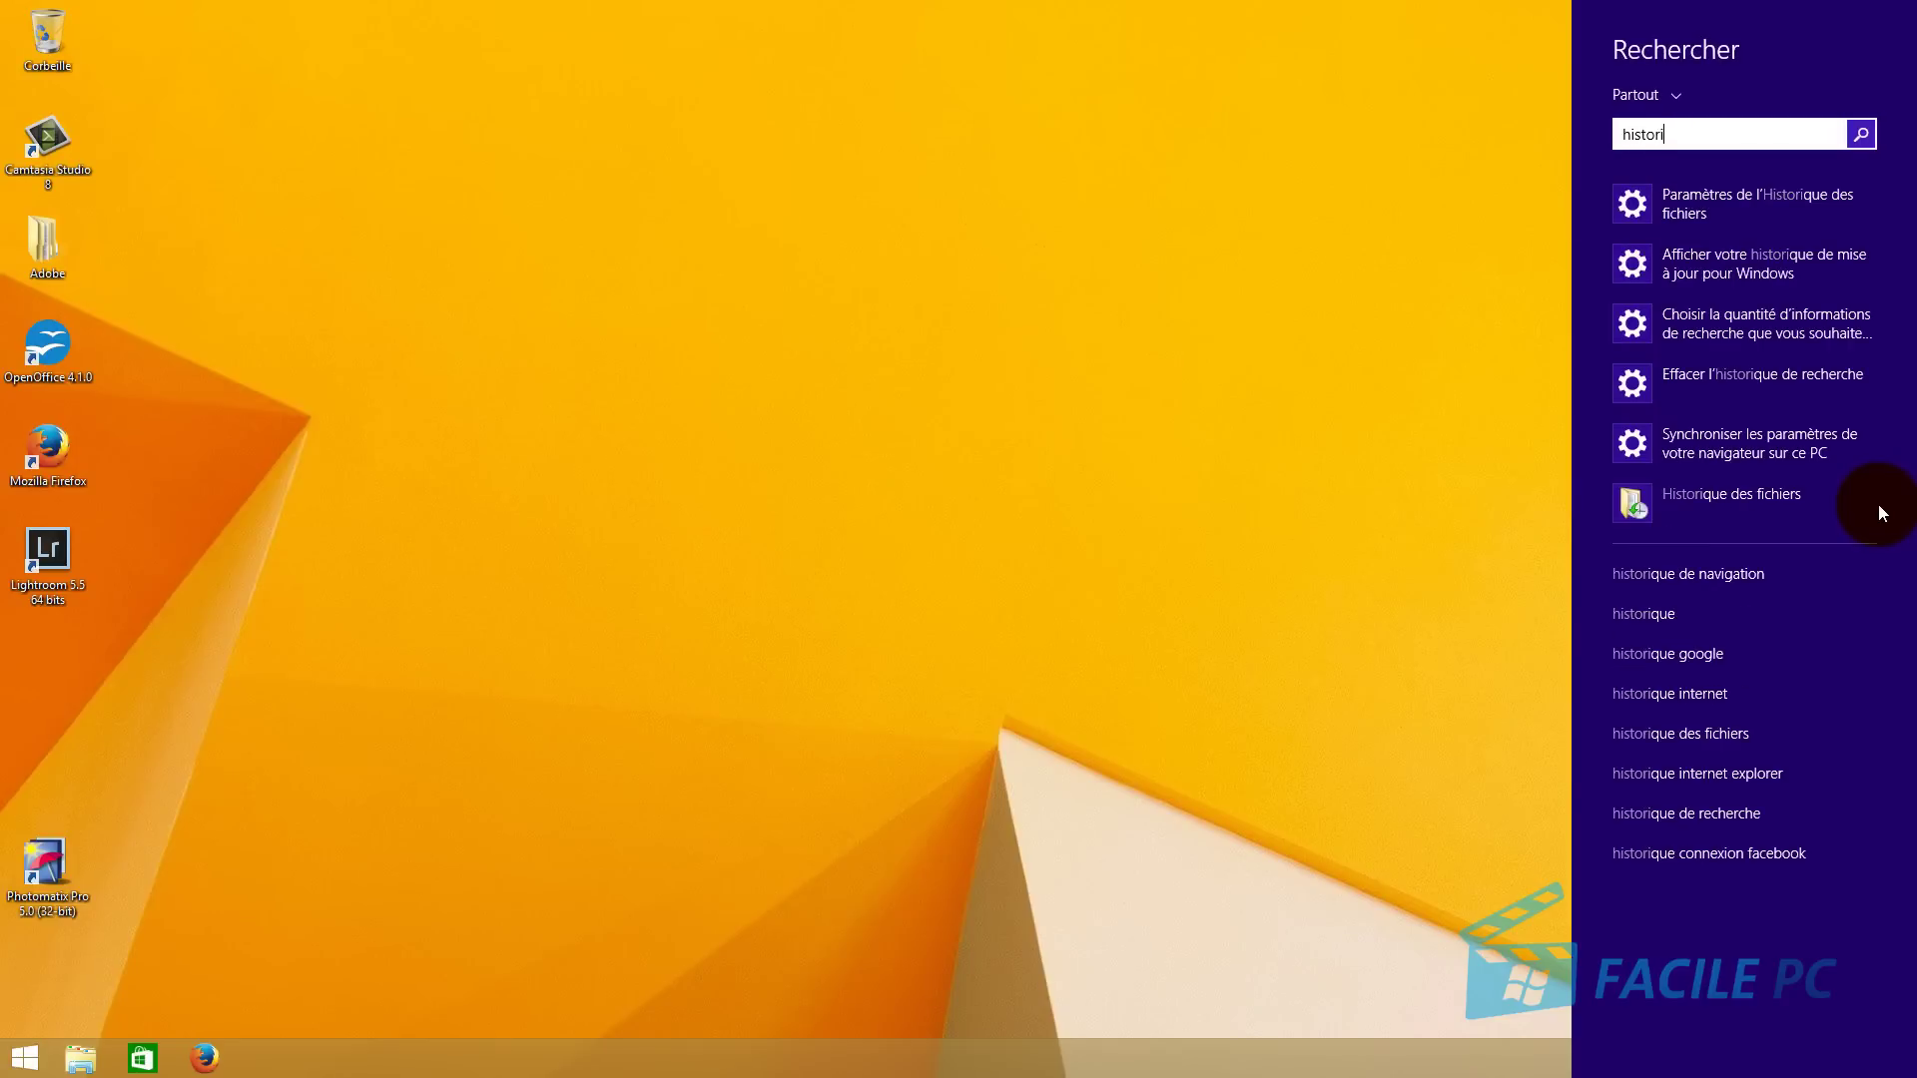
{"action": "type", "text": "que"}
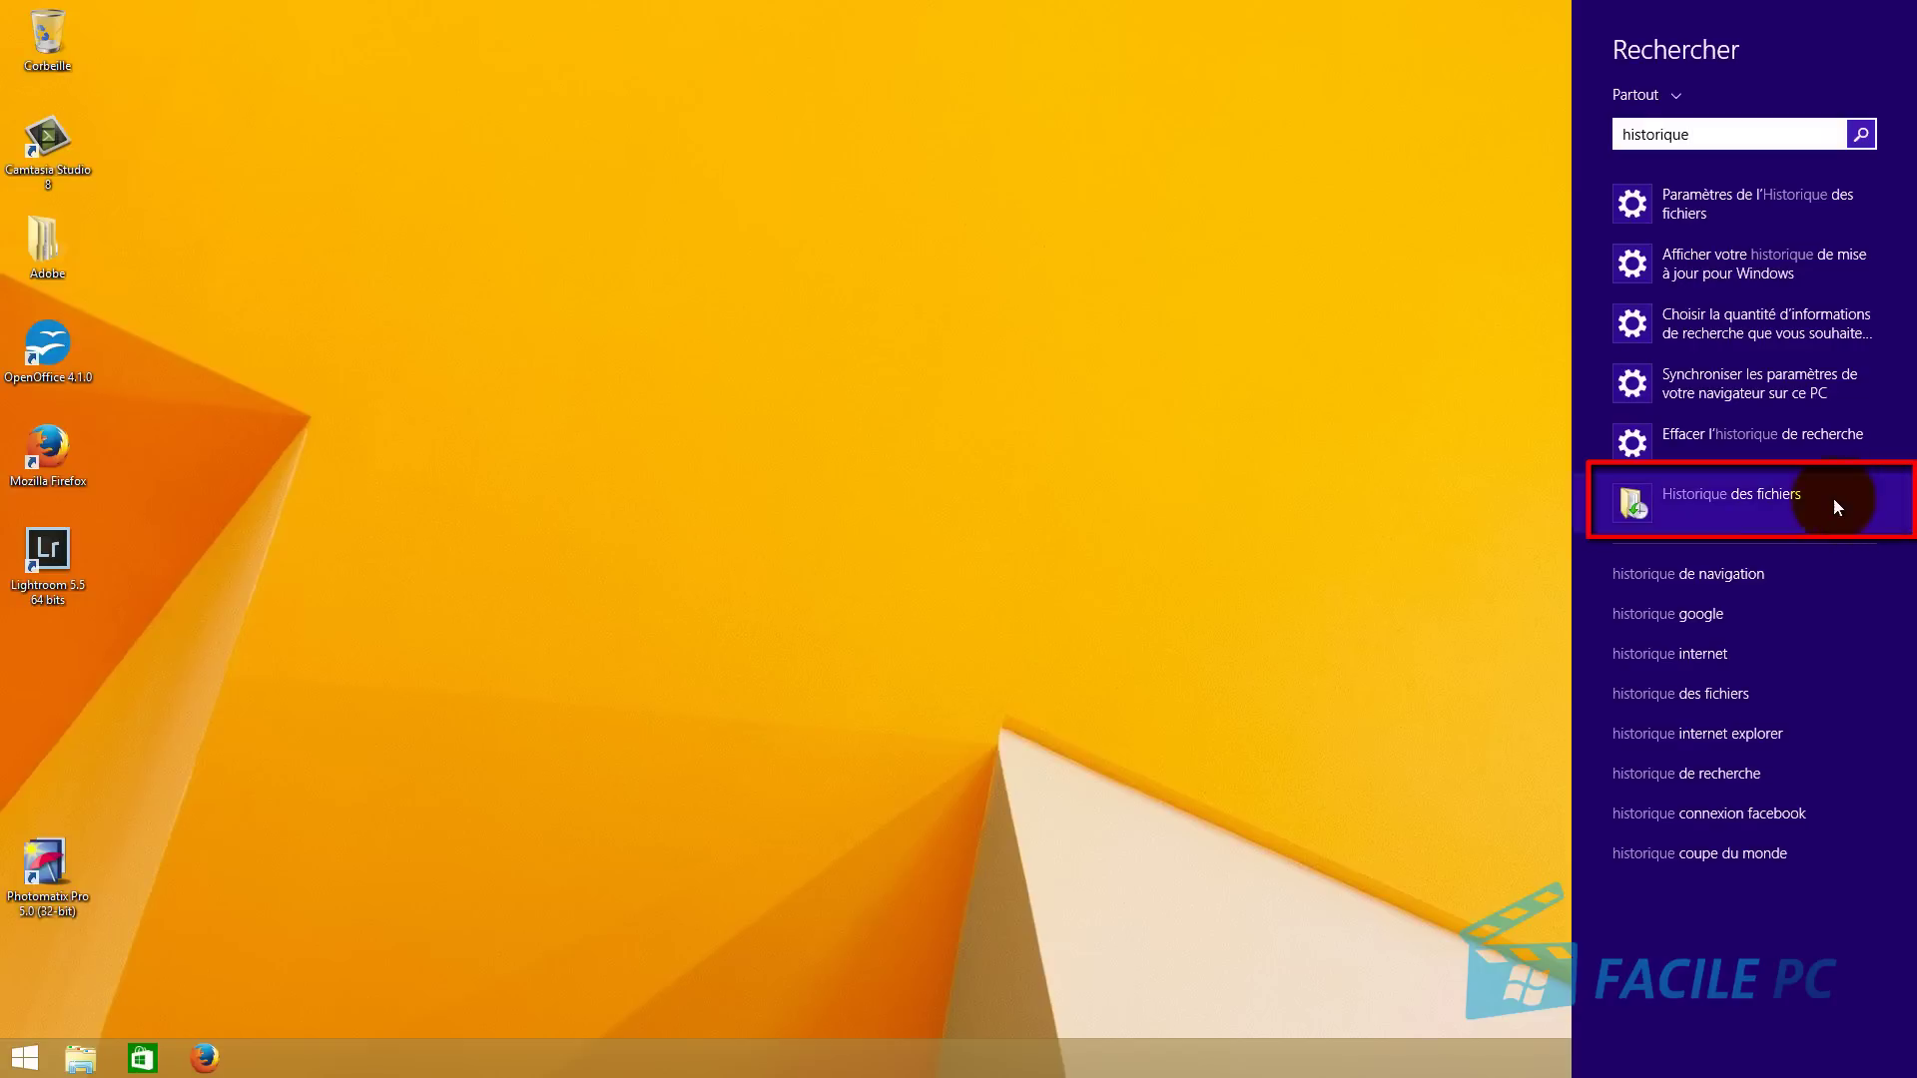
{"action": "left_click", "coordinate": [1781, 500]}
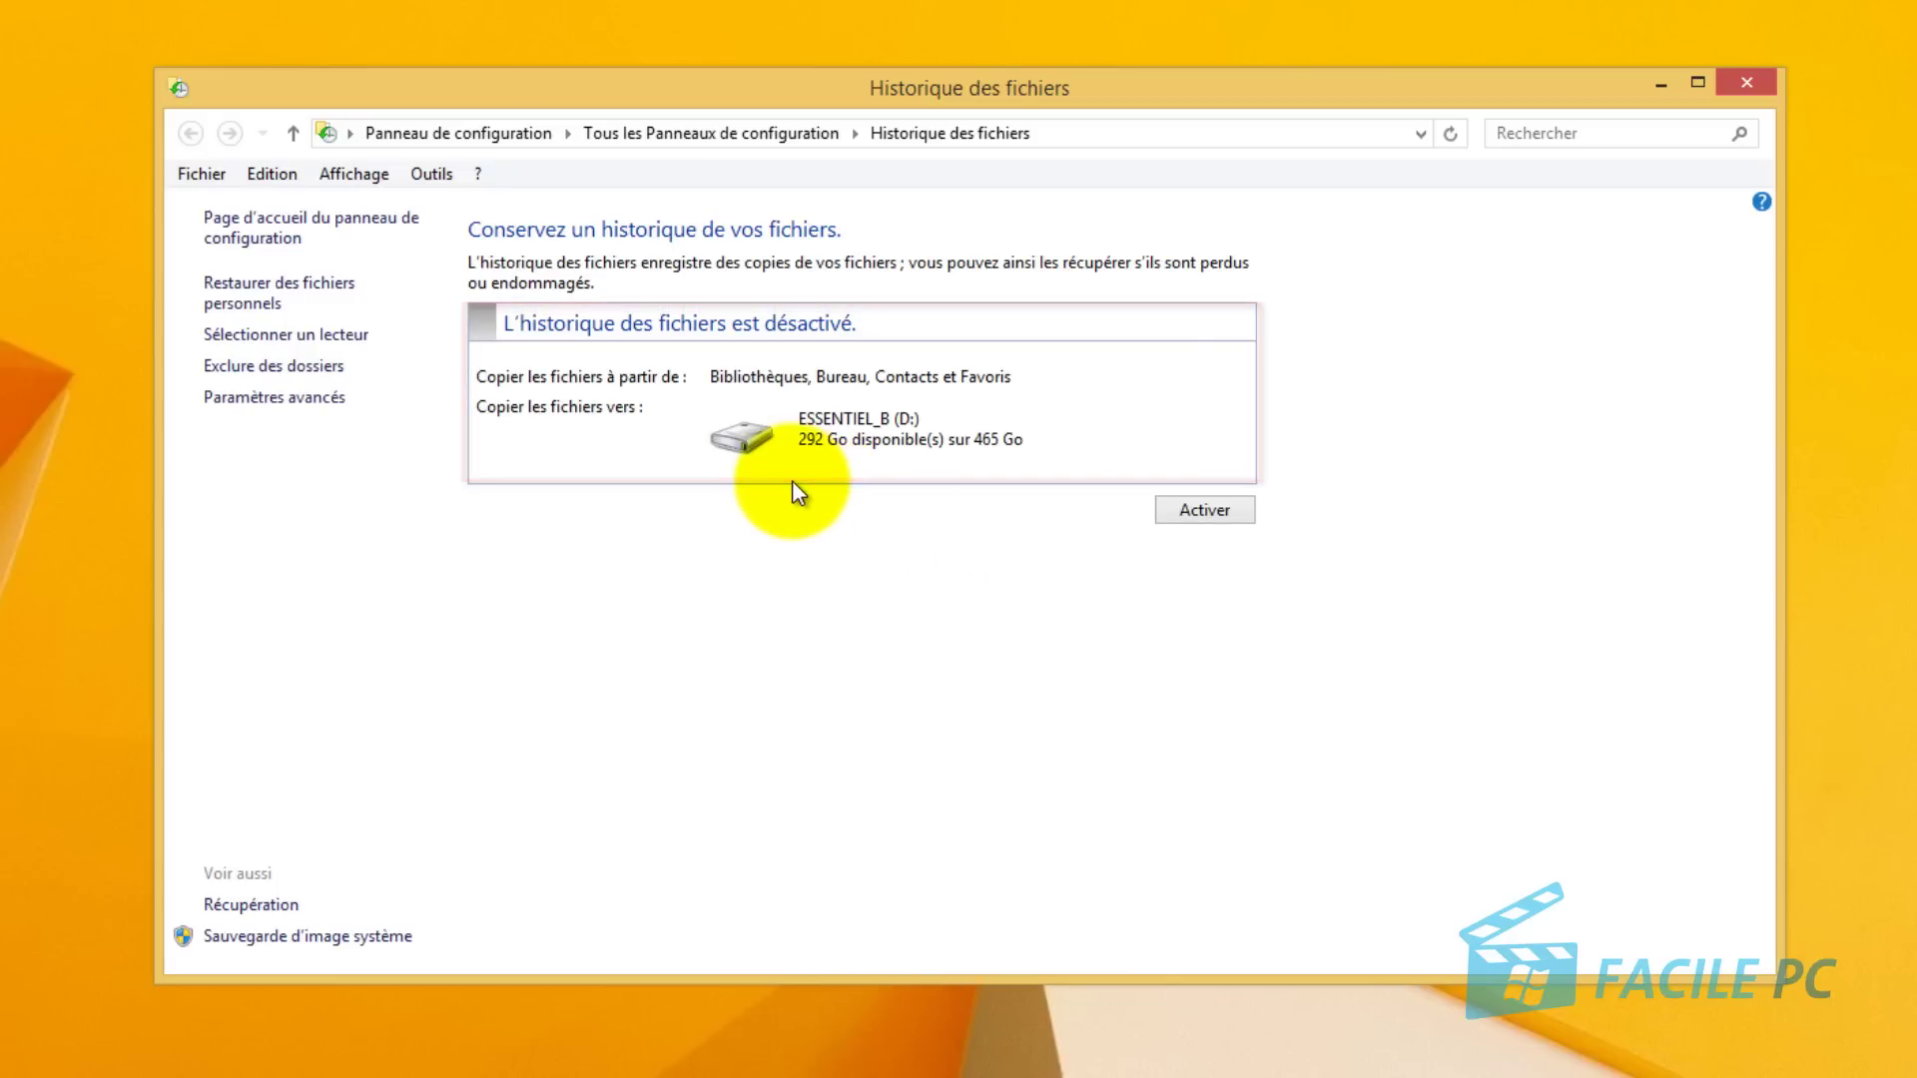
- Turn on file history and decline recommending the drive to other homegroup members
{"action": "left_click", "coordinate": [1196, 509]}
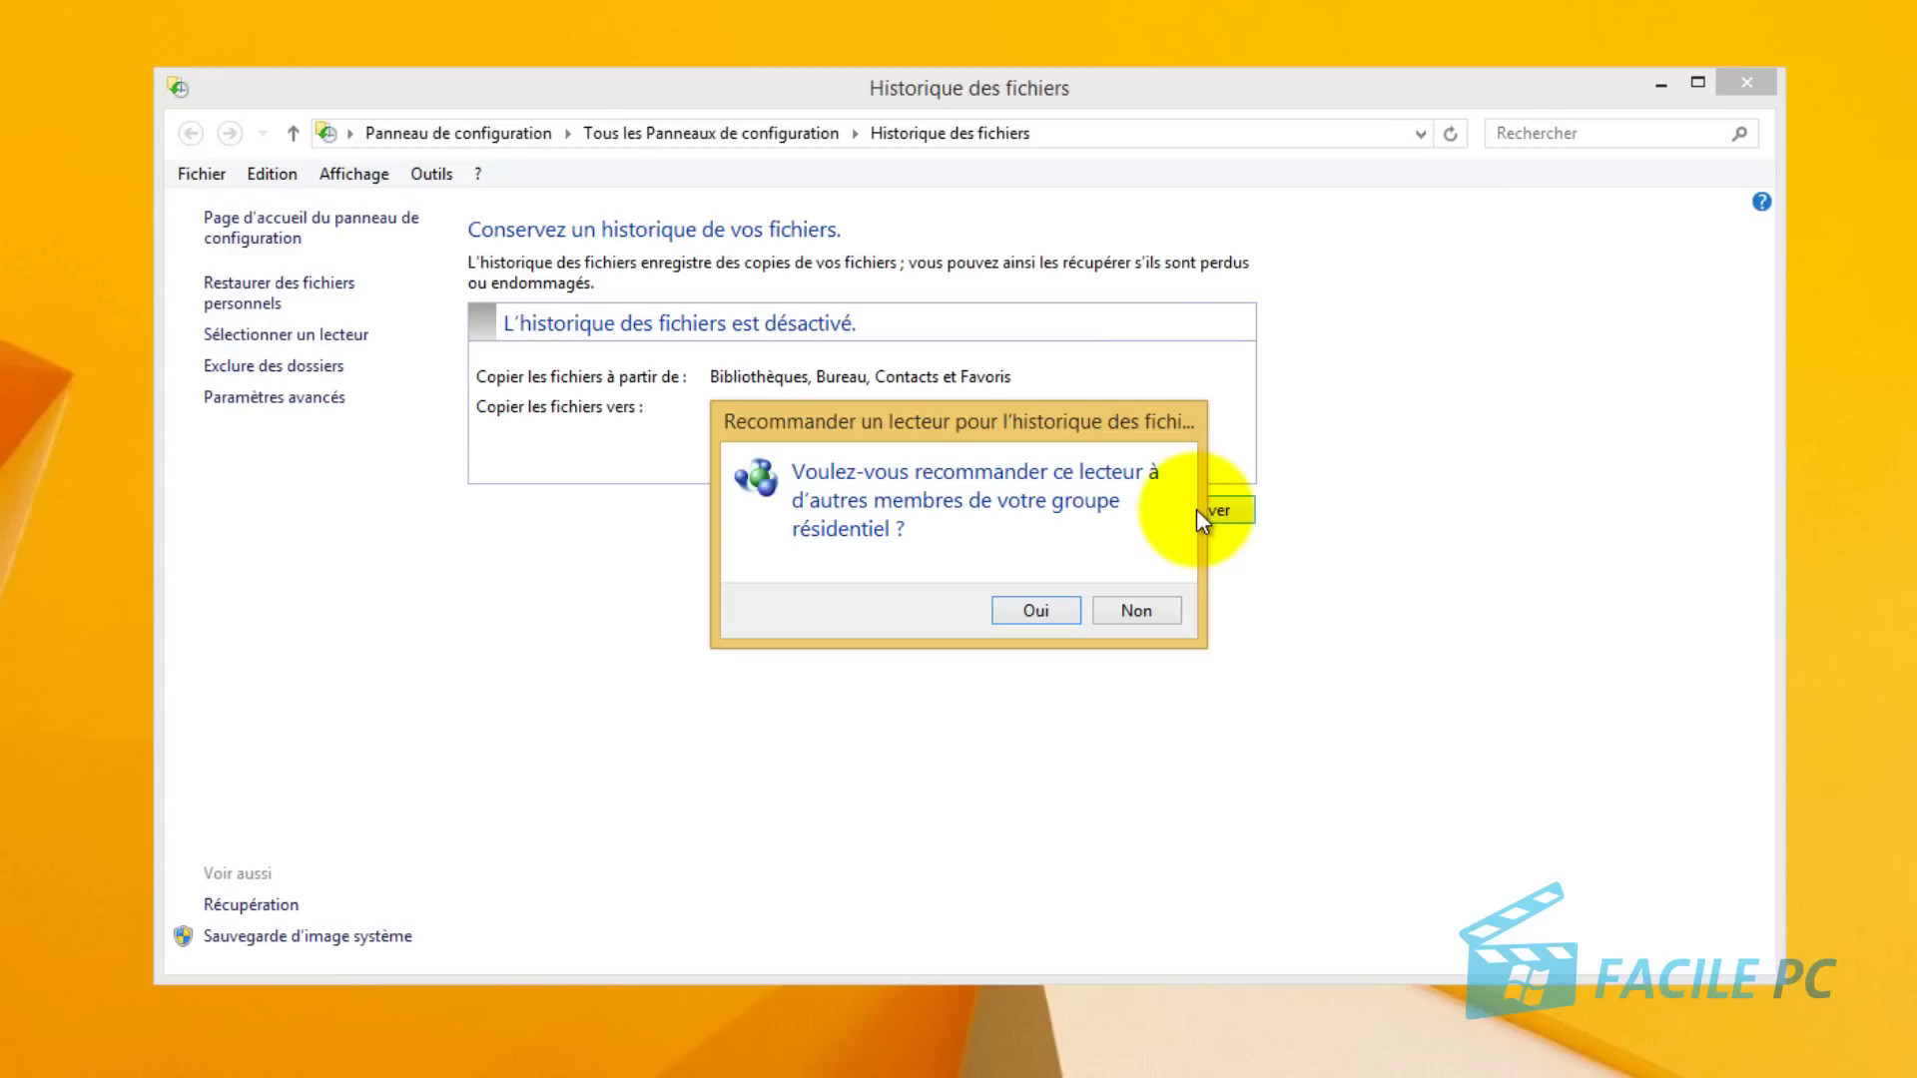
{"action": "left_click", "coordinate": [1136, 611]}
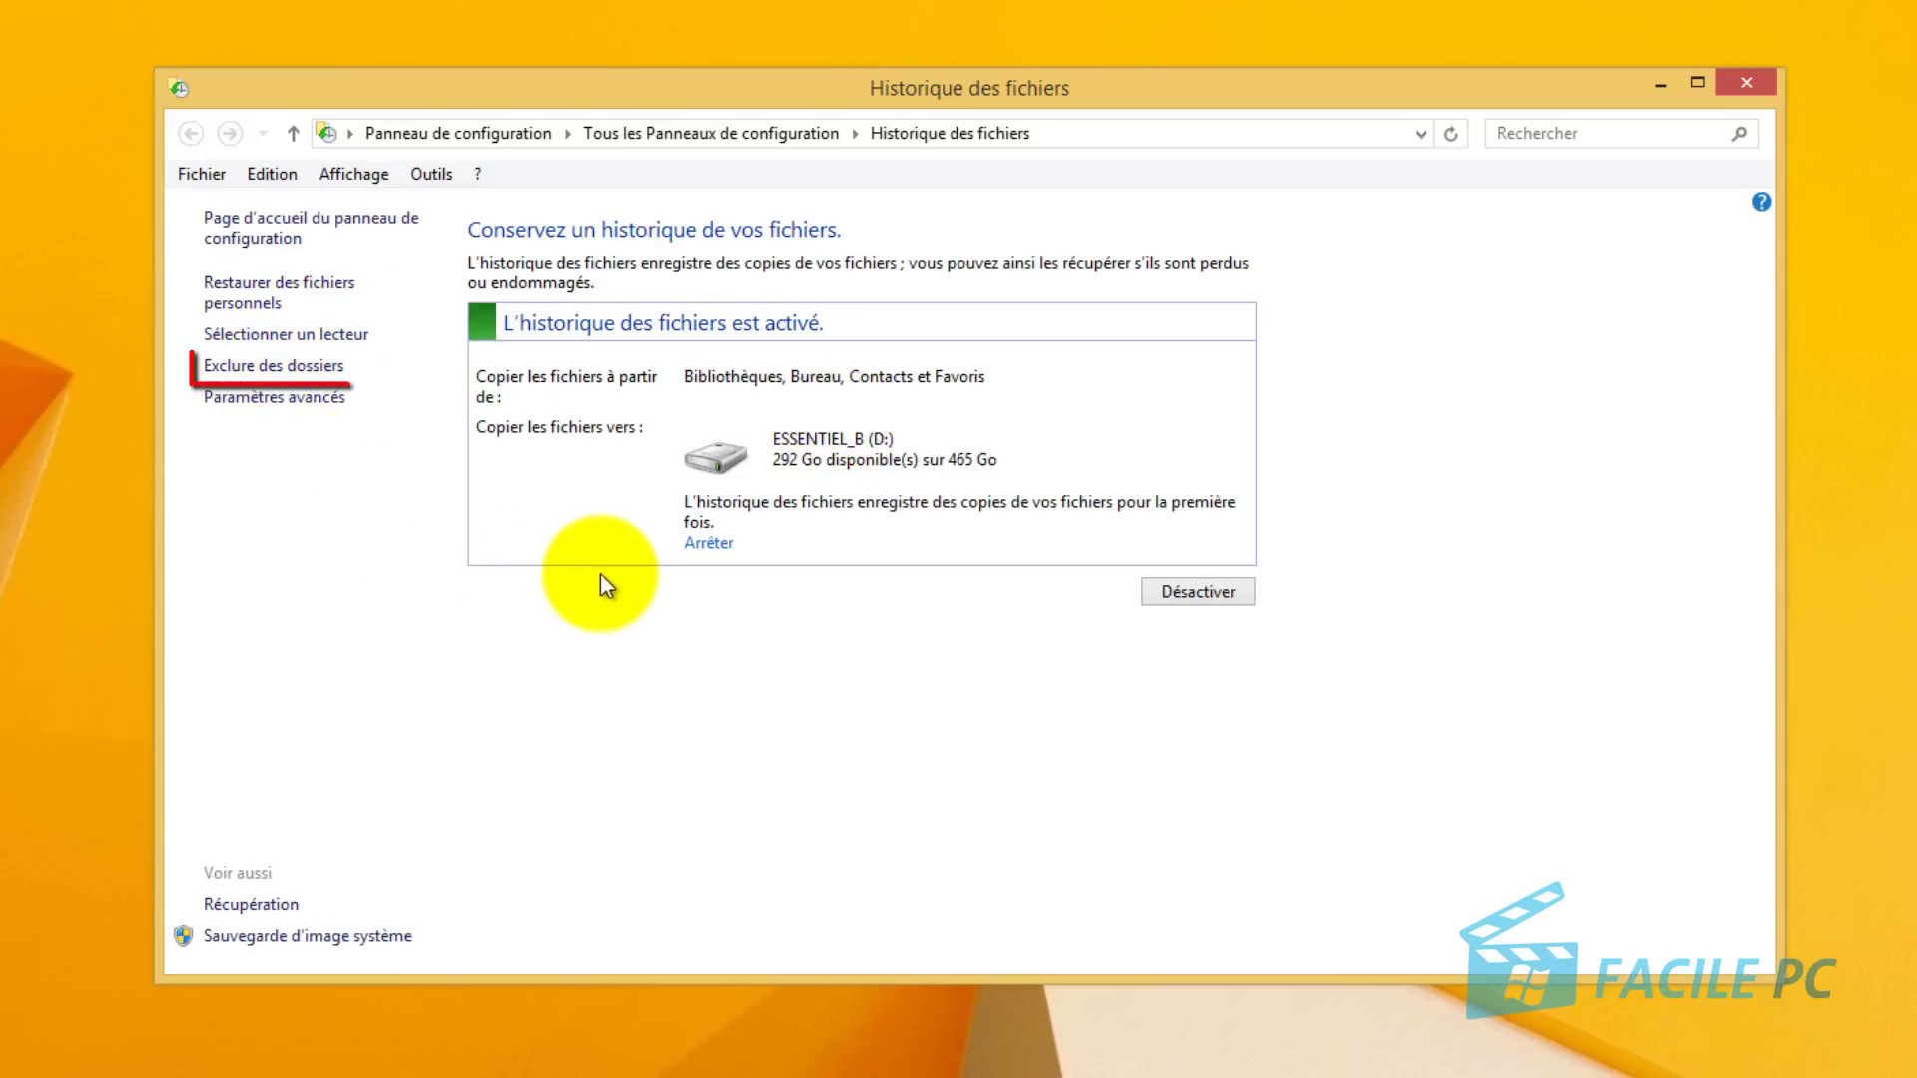
- Exclude the Musique library from file history and save the changes
{"action": "left_click", "coordinate": [318, 368]}
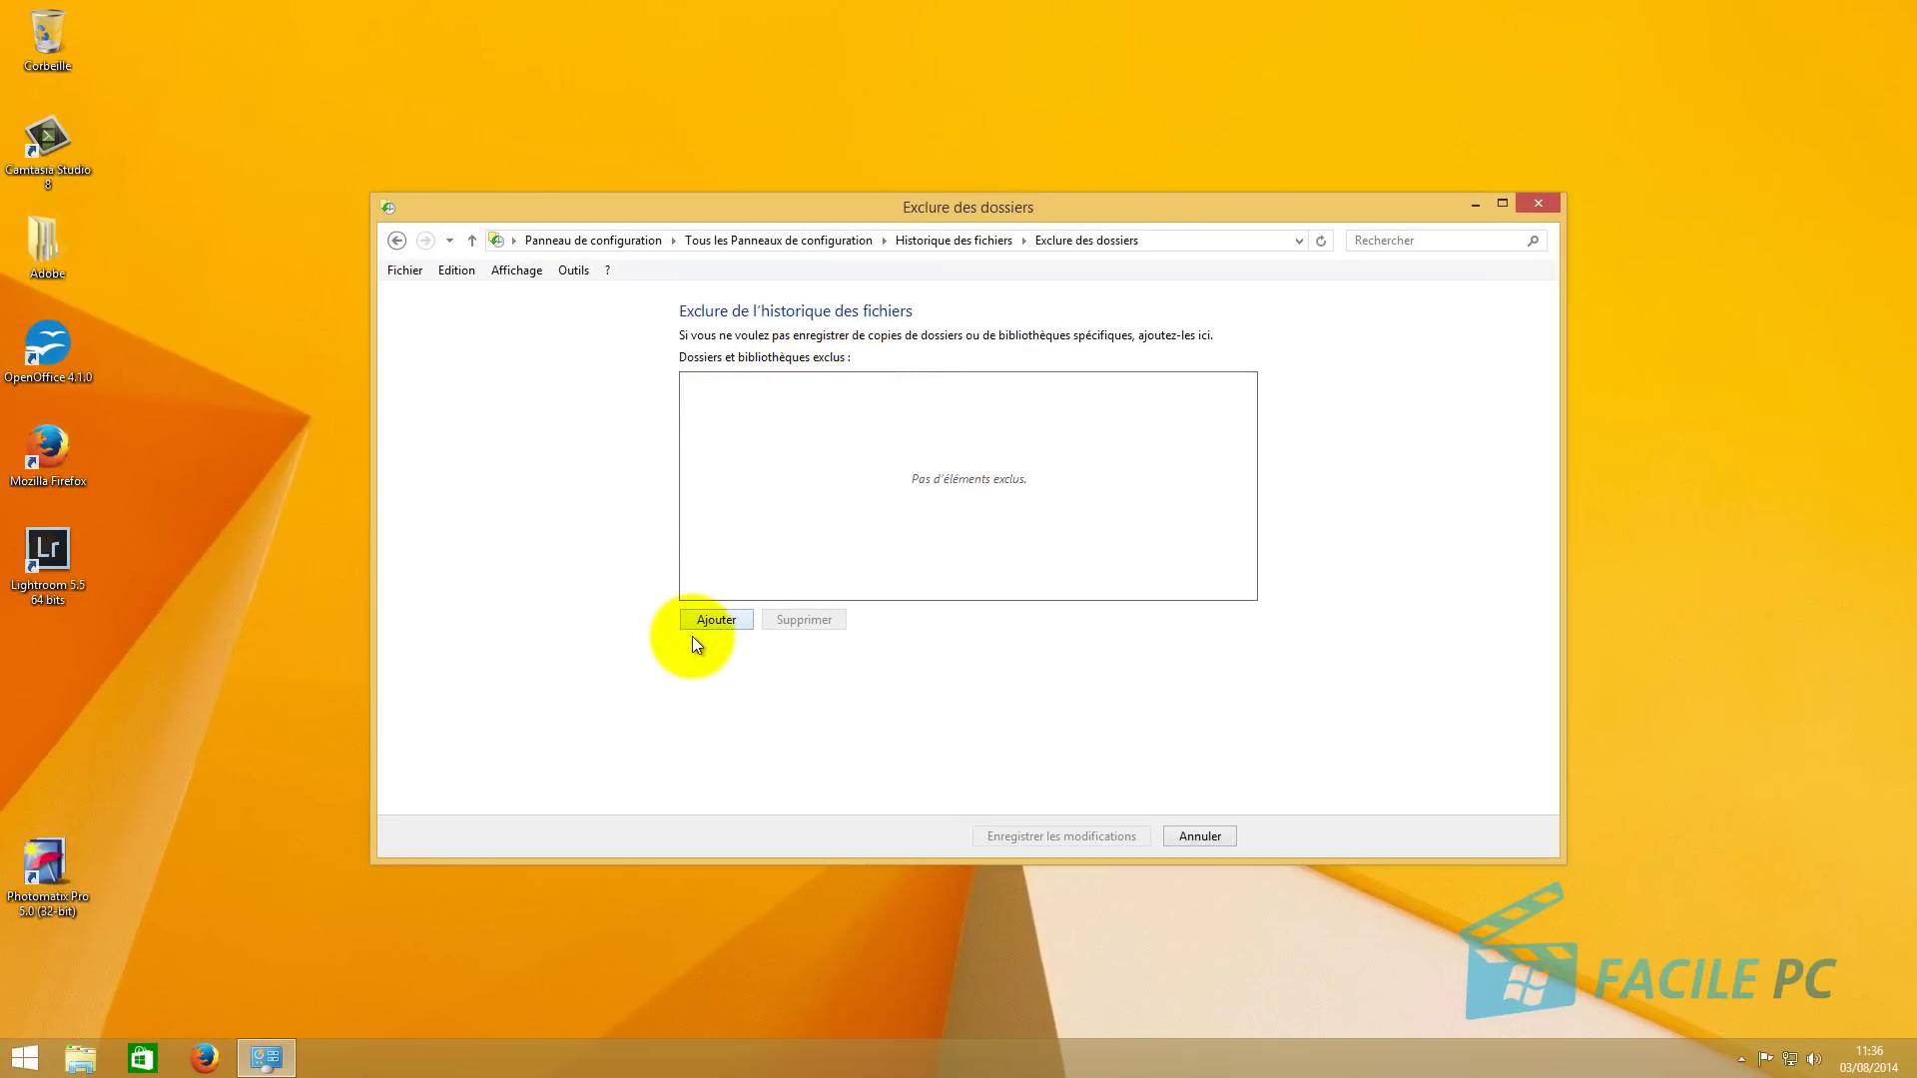
{"action": "left_click", "coordinate": [82, 1060]}
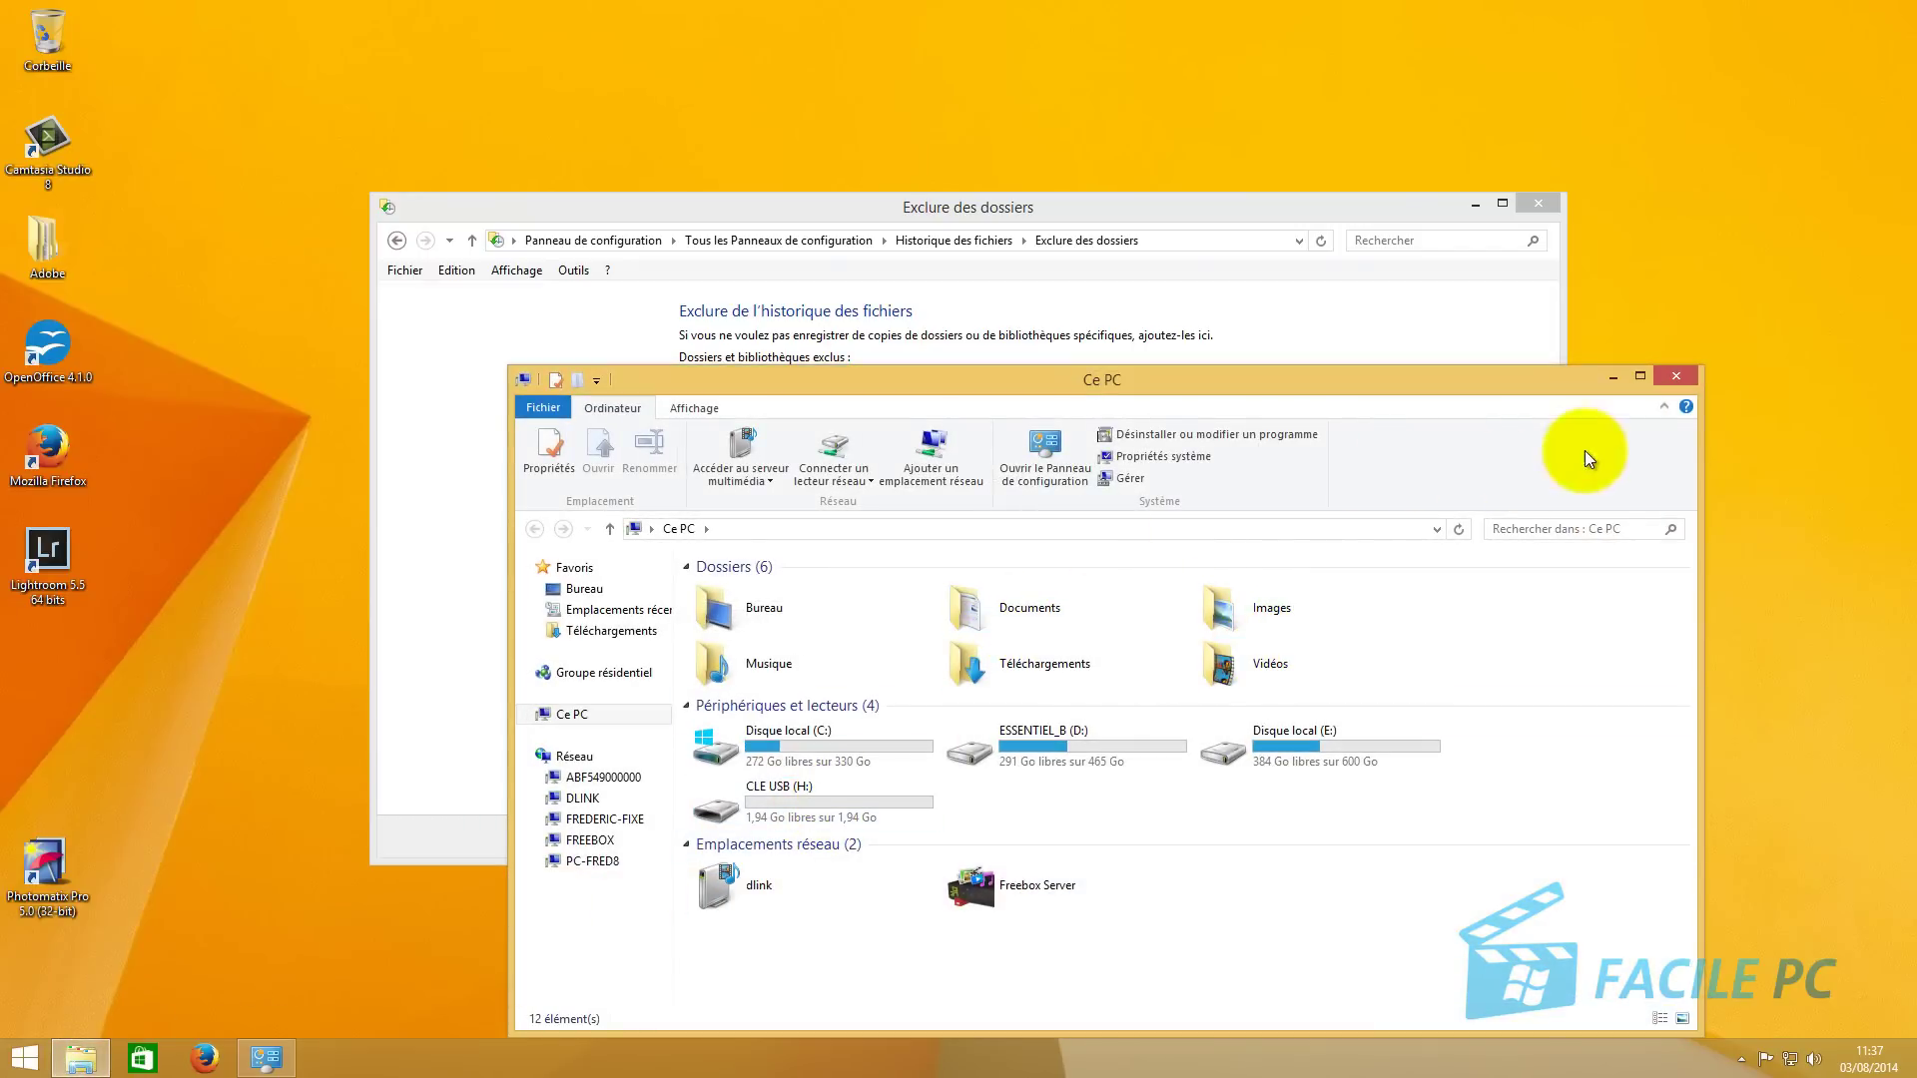
{"action": "left_click", "coordinate": [1676, 377]}
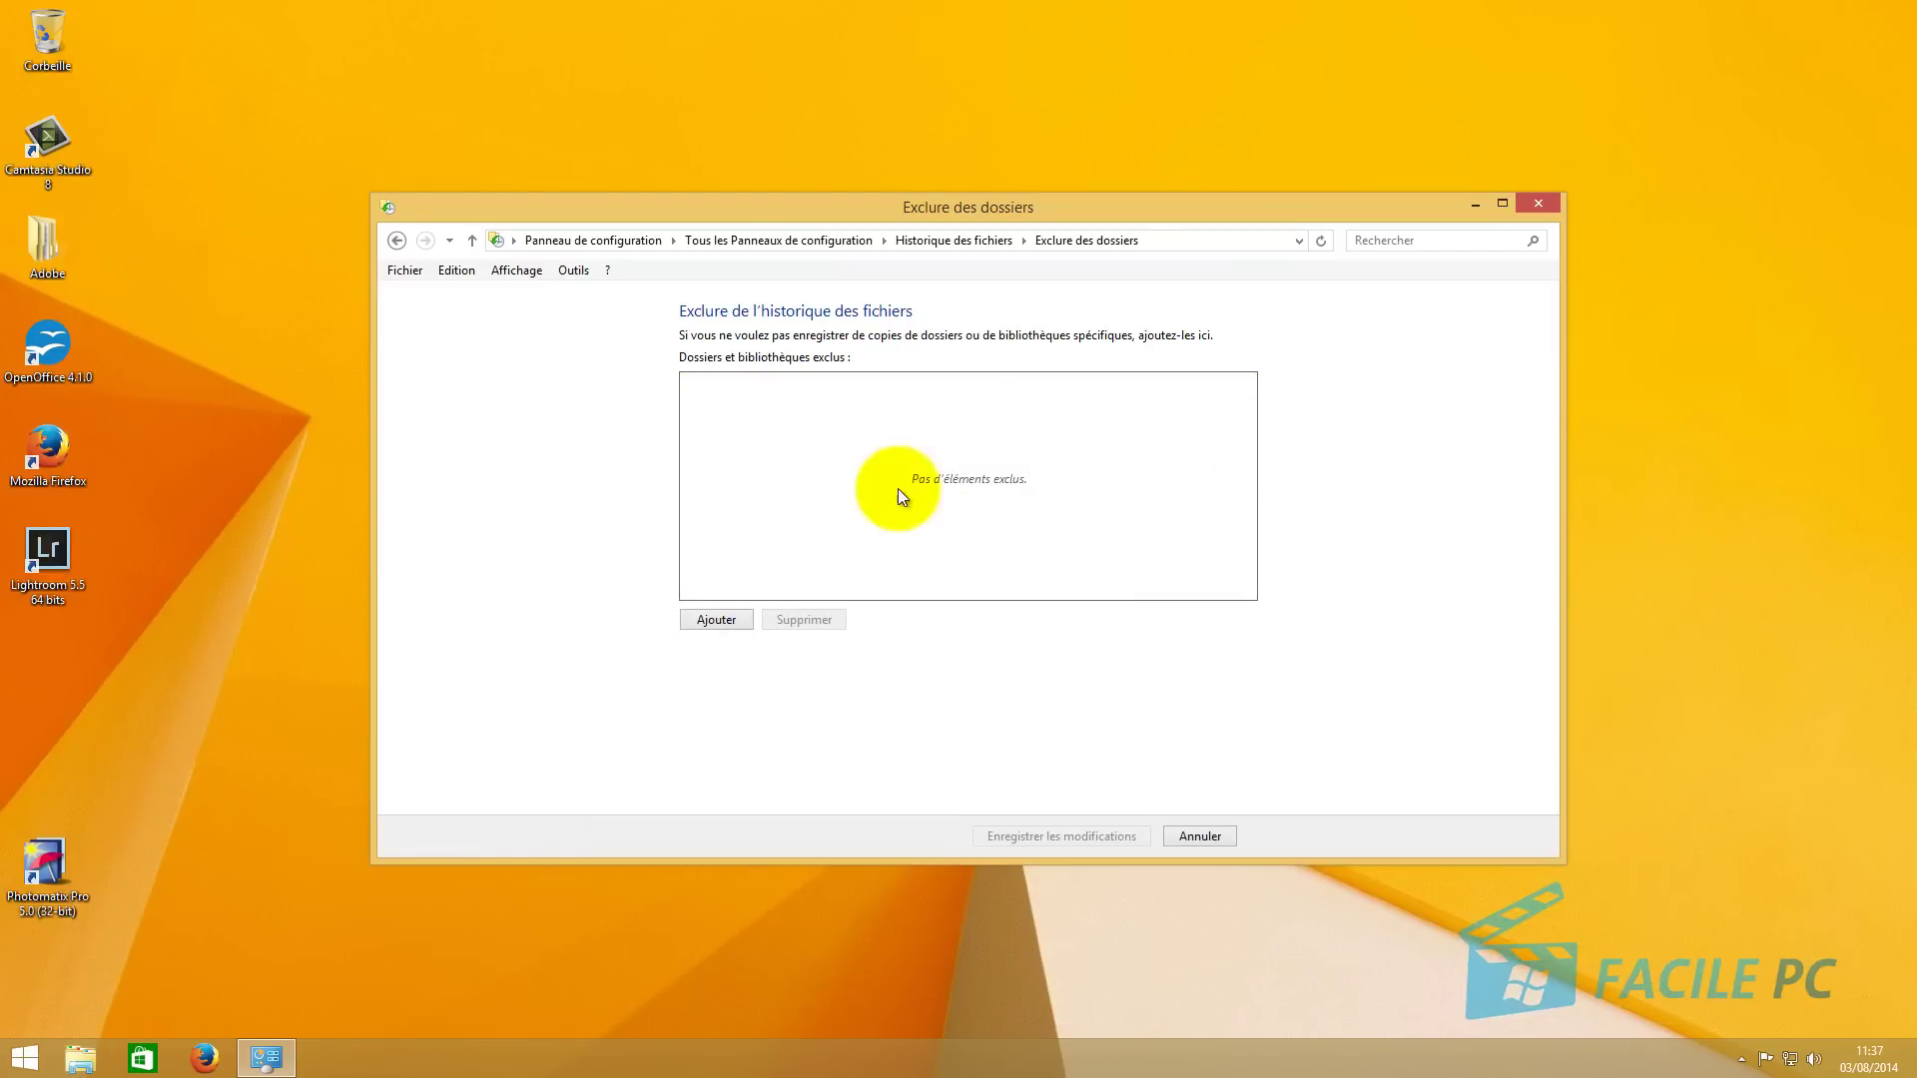
{"action": "left_click", "coordinate": [725, 622]}
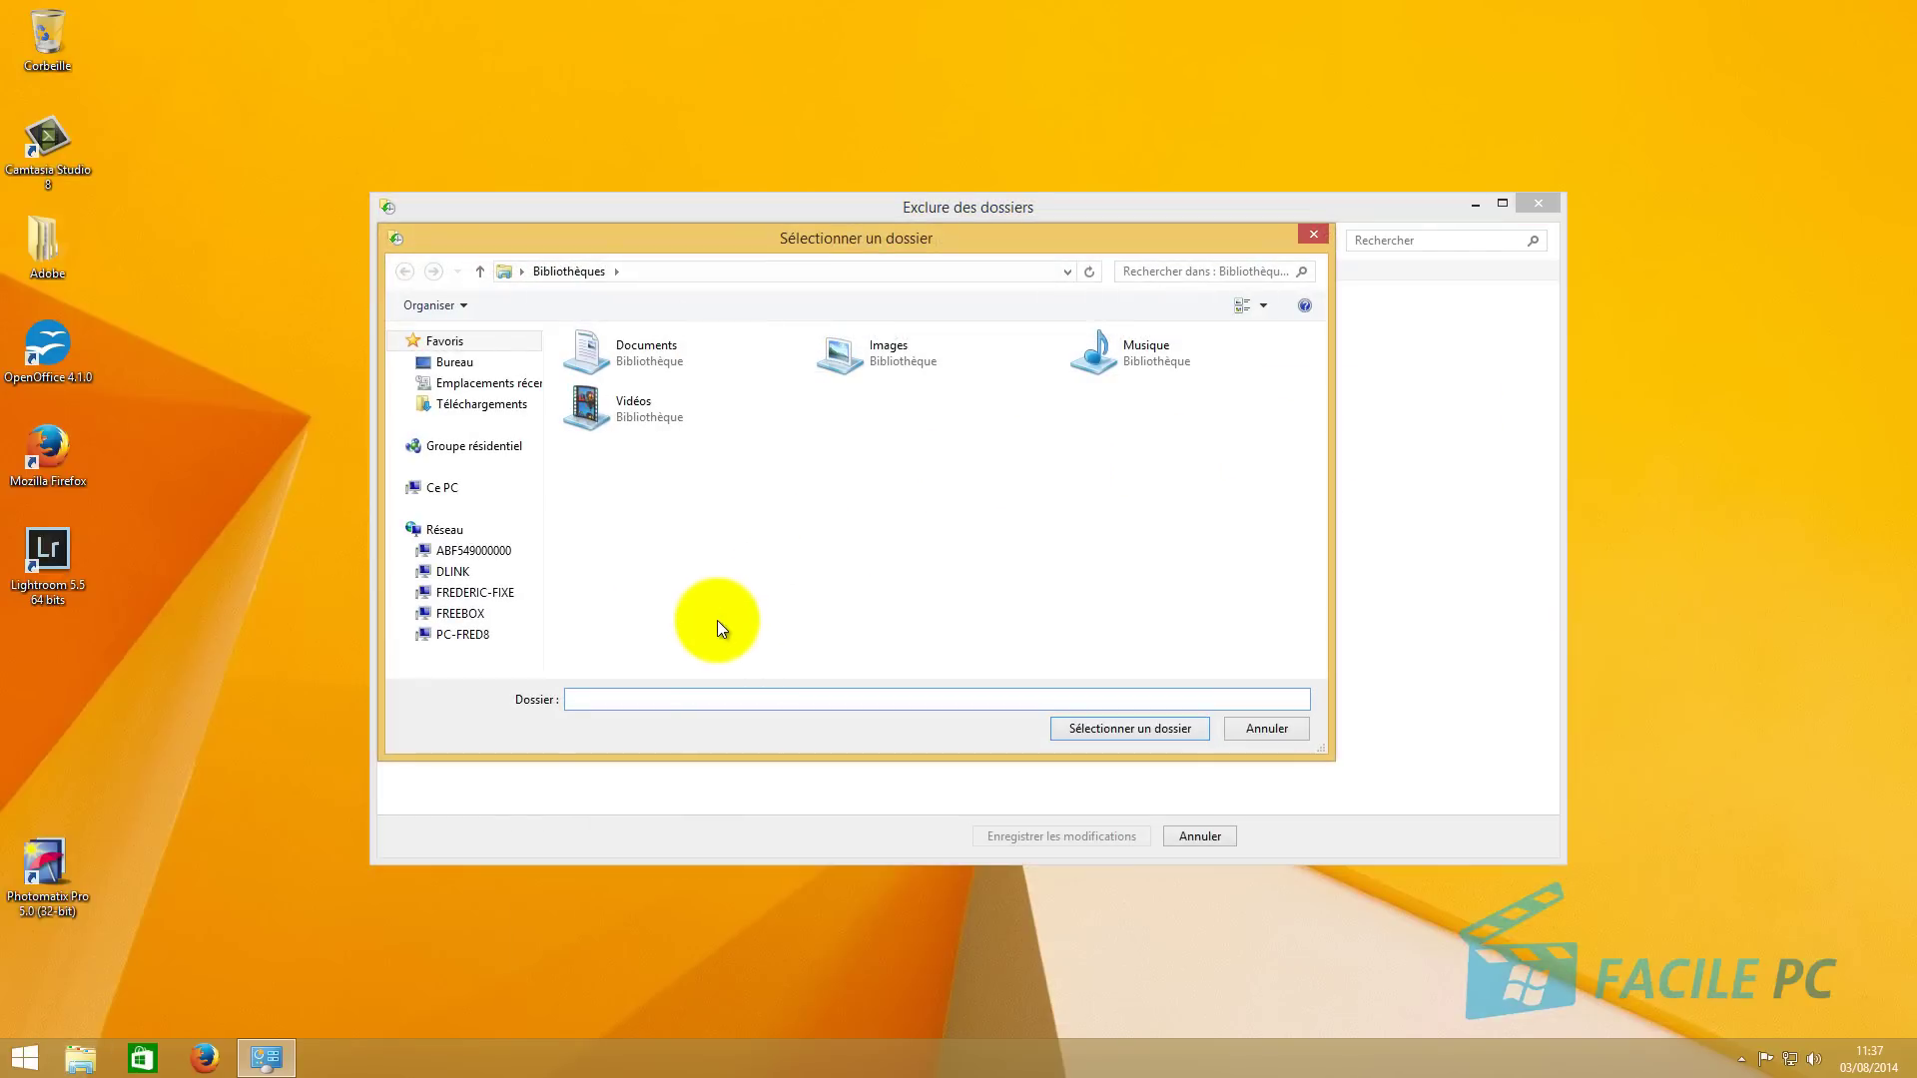
{"action": "double_click", "coordinate": [1122, 357]}
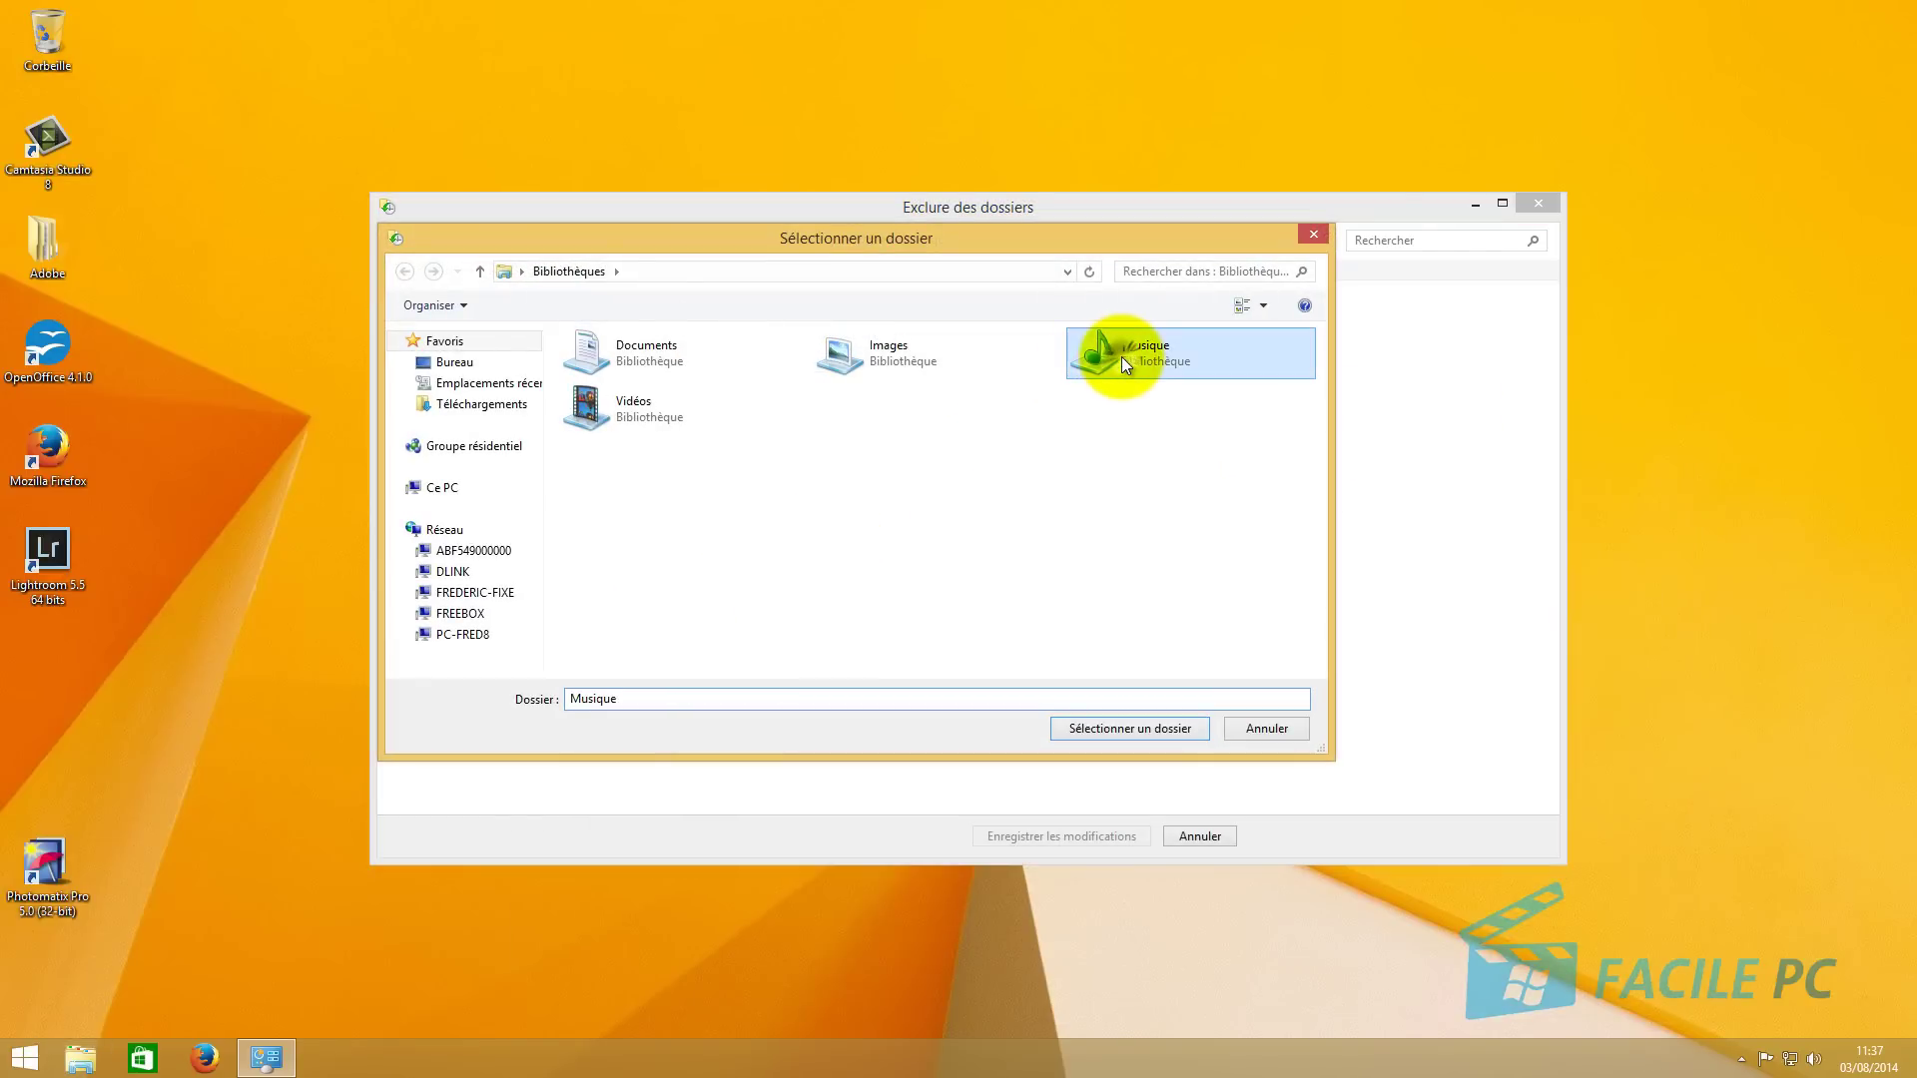
{"action": "left_click", "coordinate": [1122, 727]}
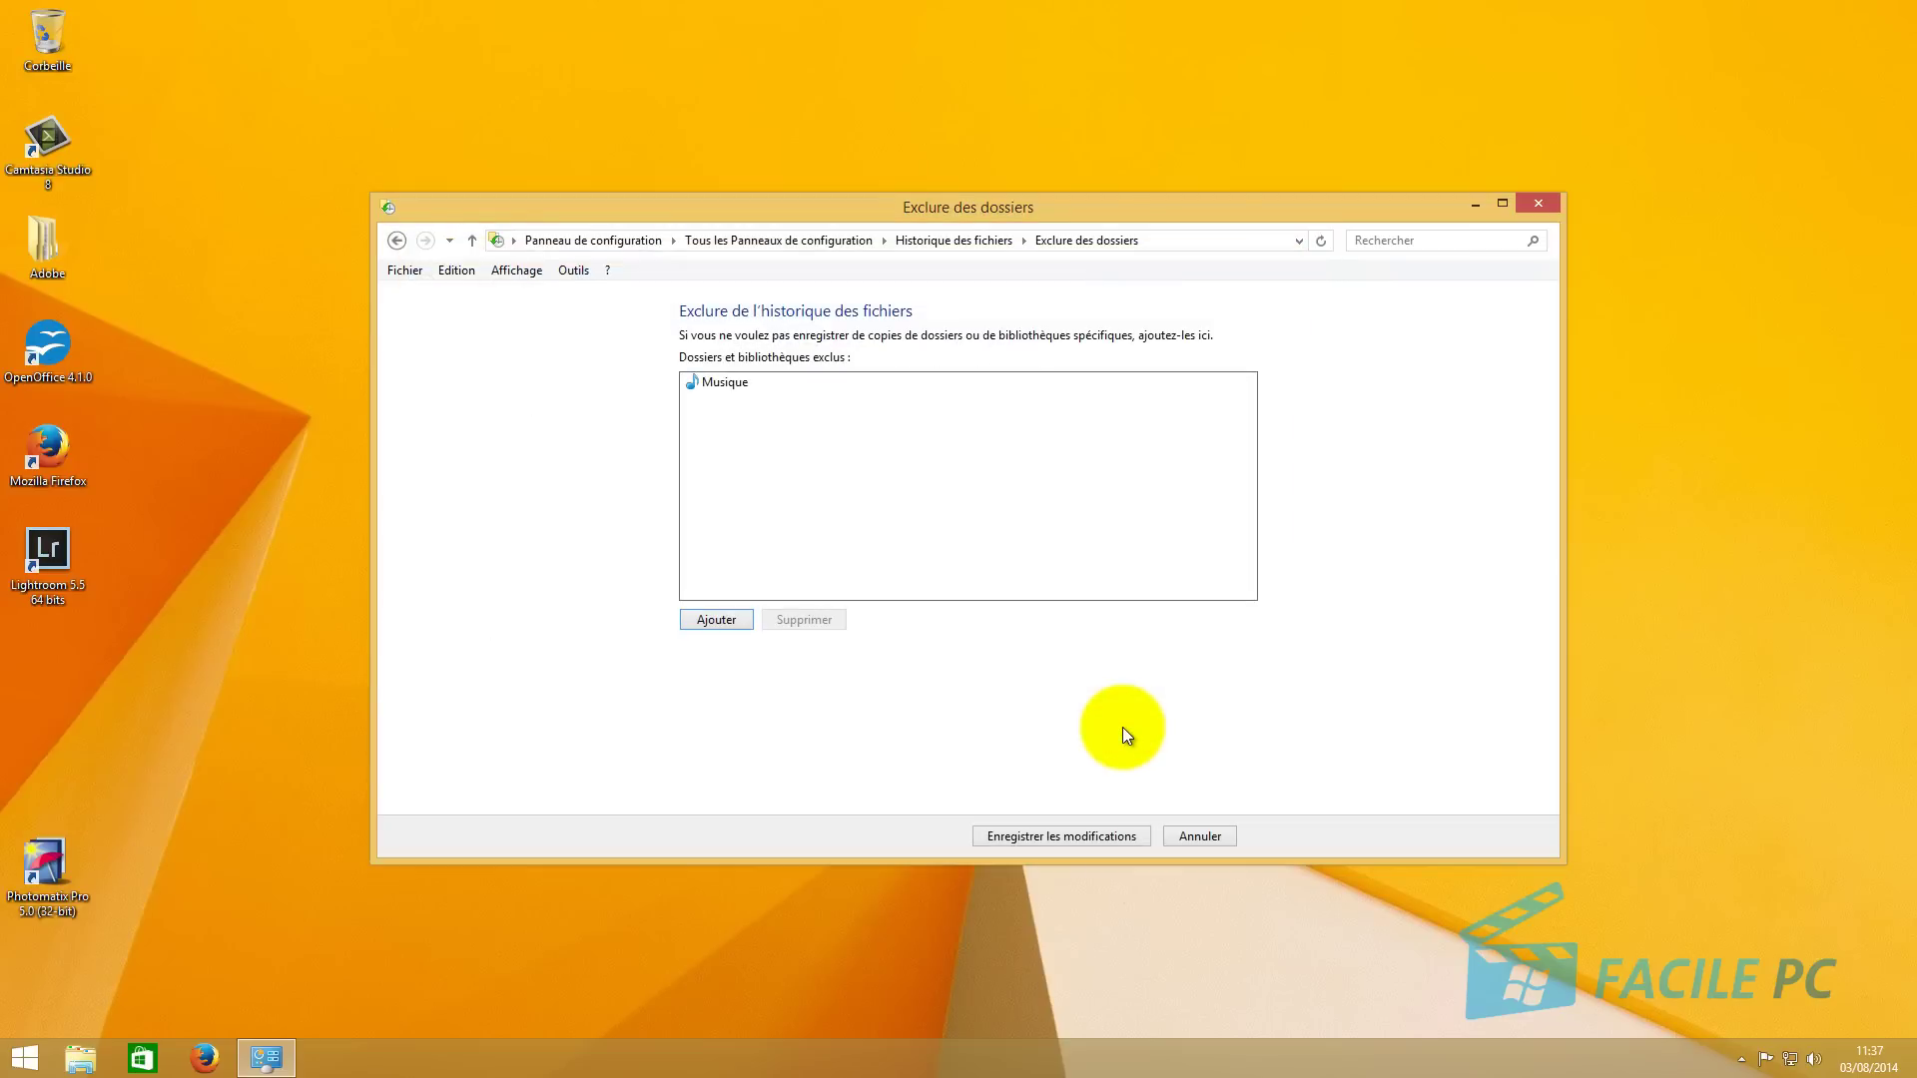
{"action": "left_click", "coordinate": [1122, 828]}
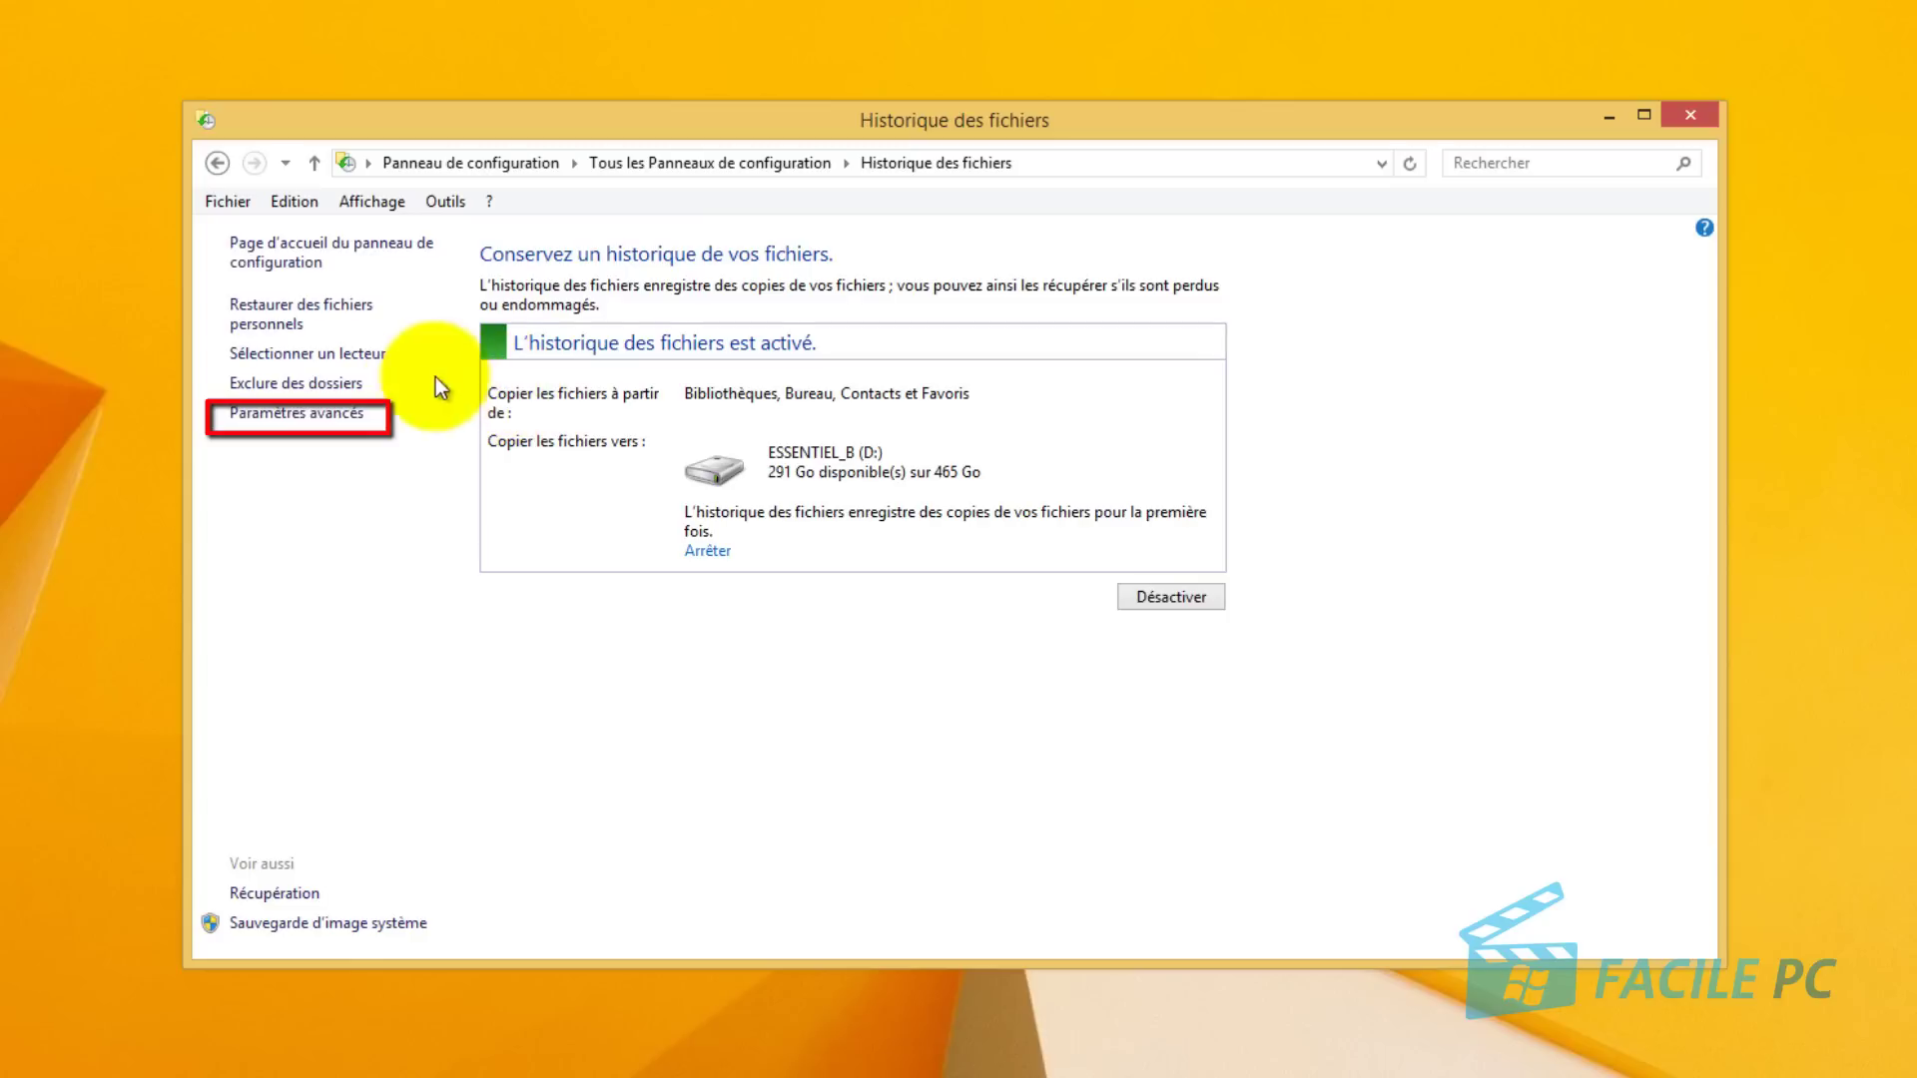
- In the advanced file history settings, choose Toutes les heures (par défaut) for saving copies and 5 % d'espace disque (par défaut) for the offline cache
{"action": "left_click", "coordinate": [332, 412]}
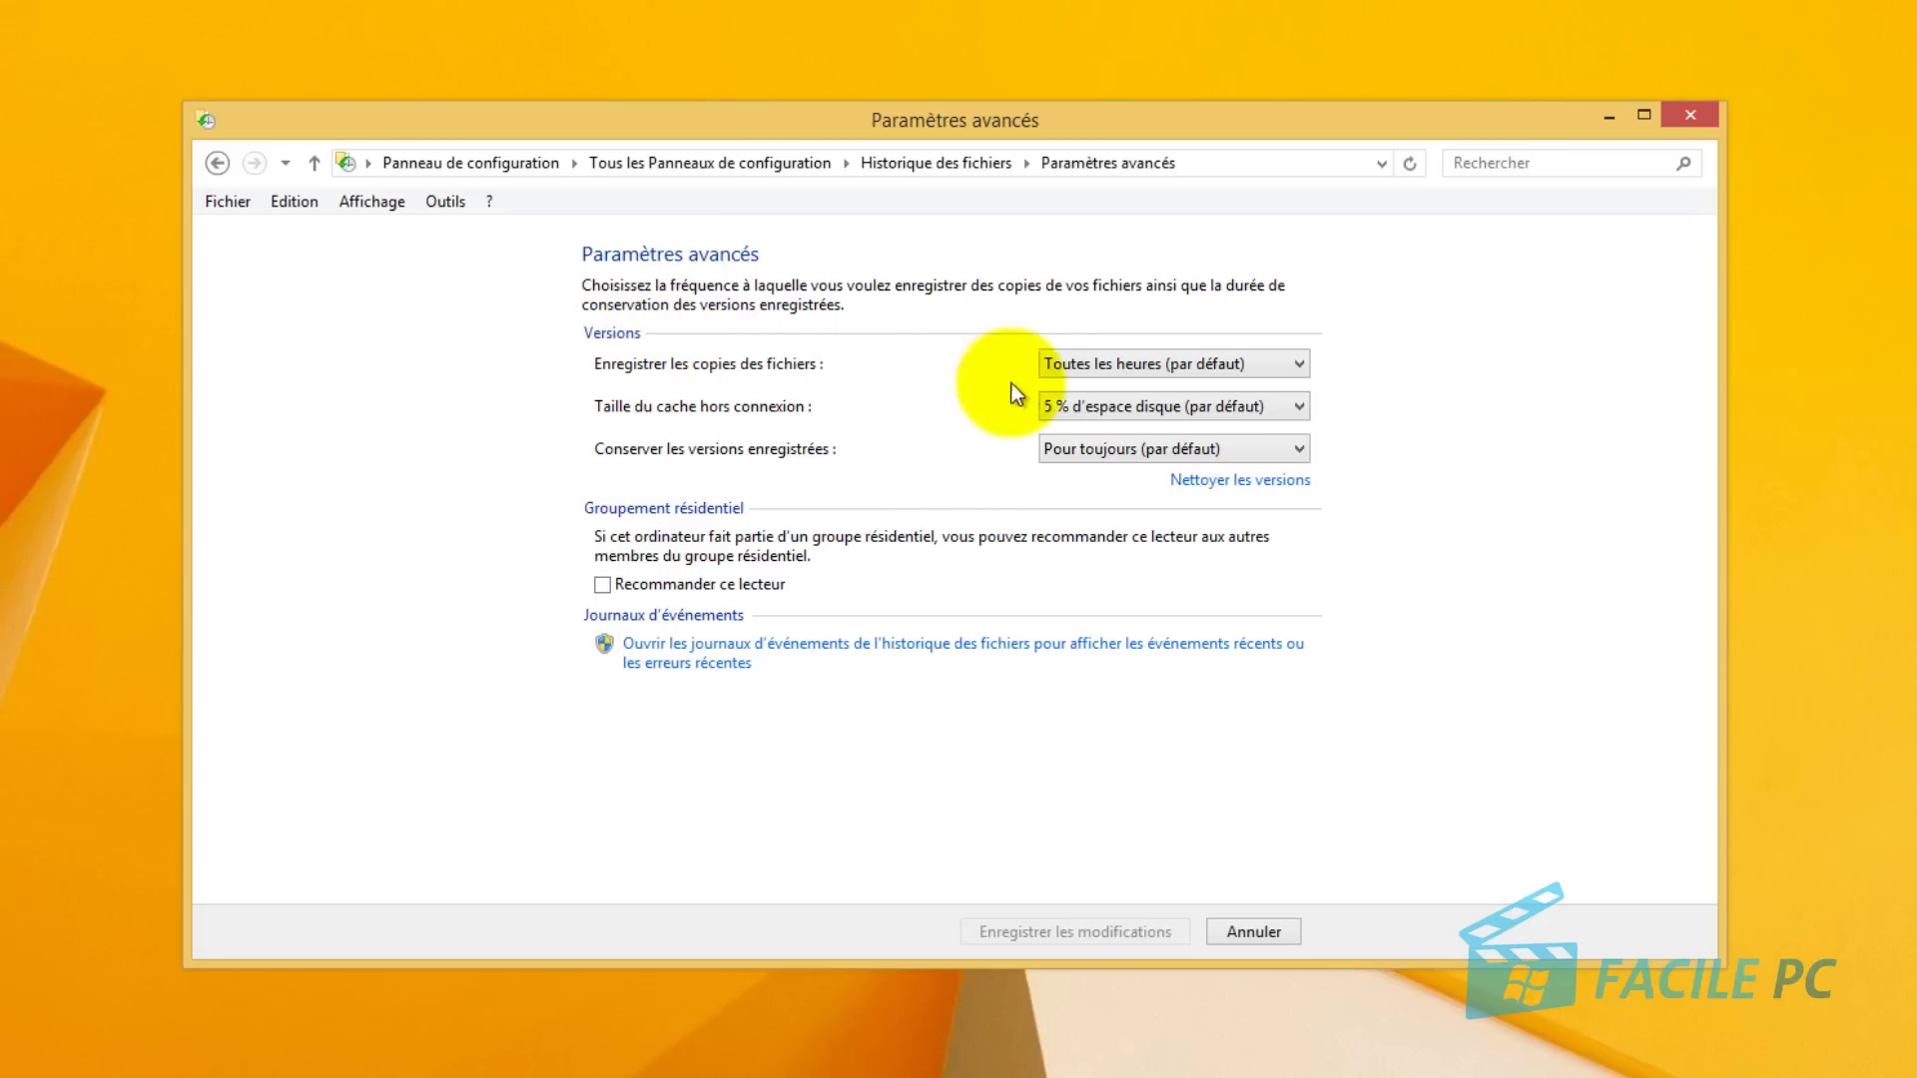
{"action": "left_click", "coordinate": [1159, 372]}
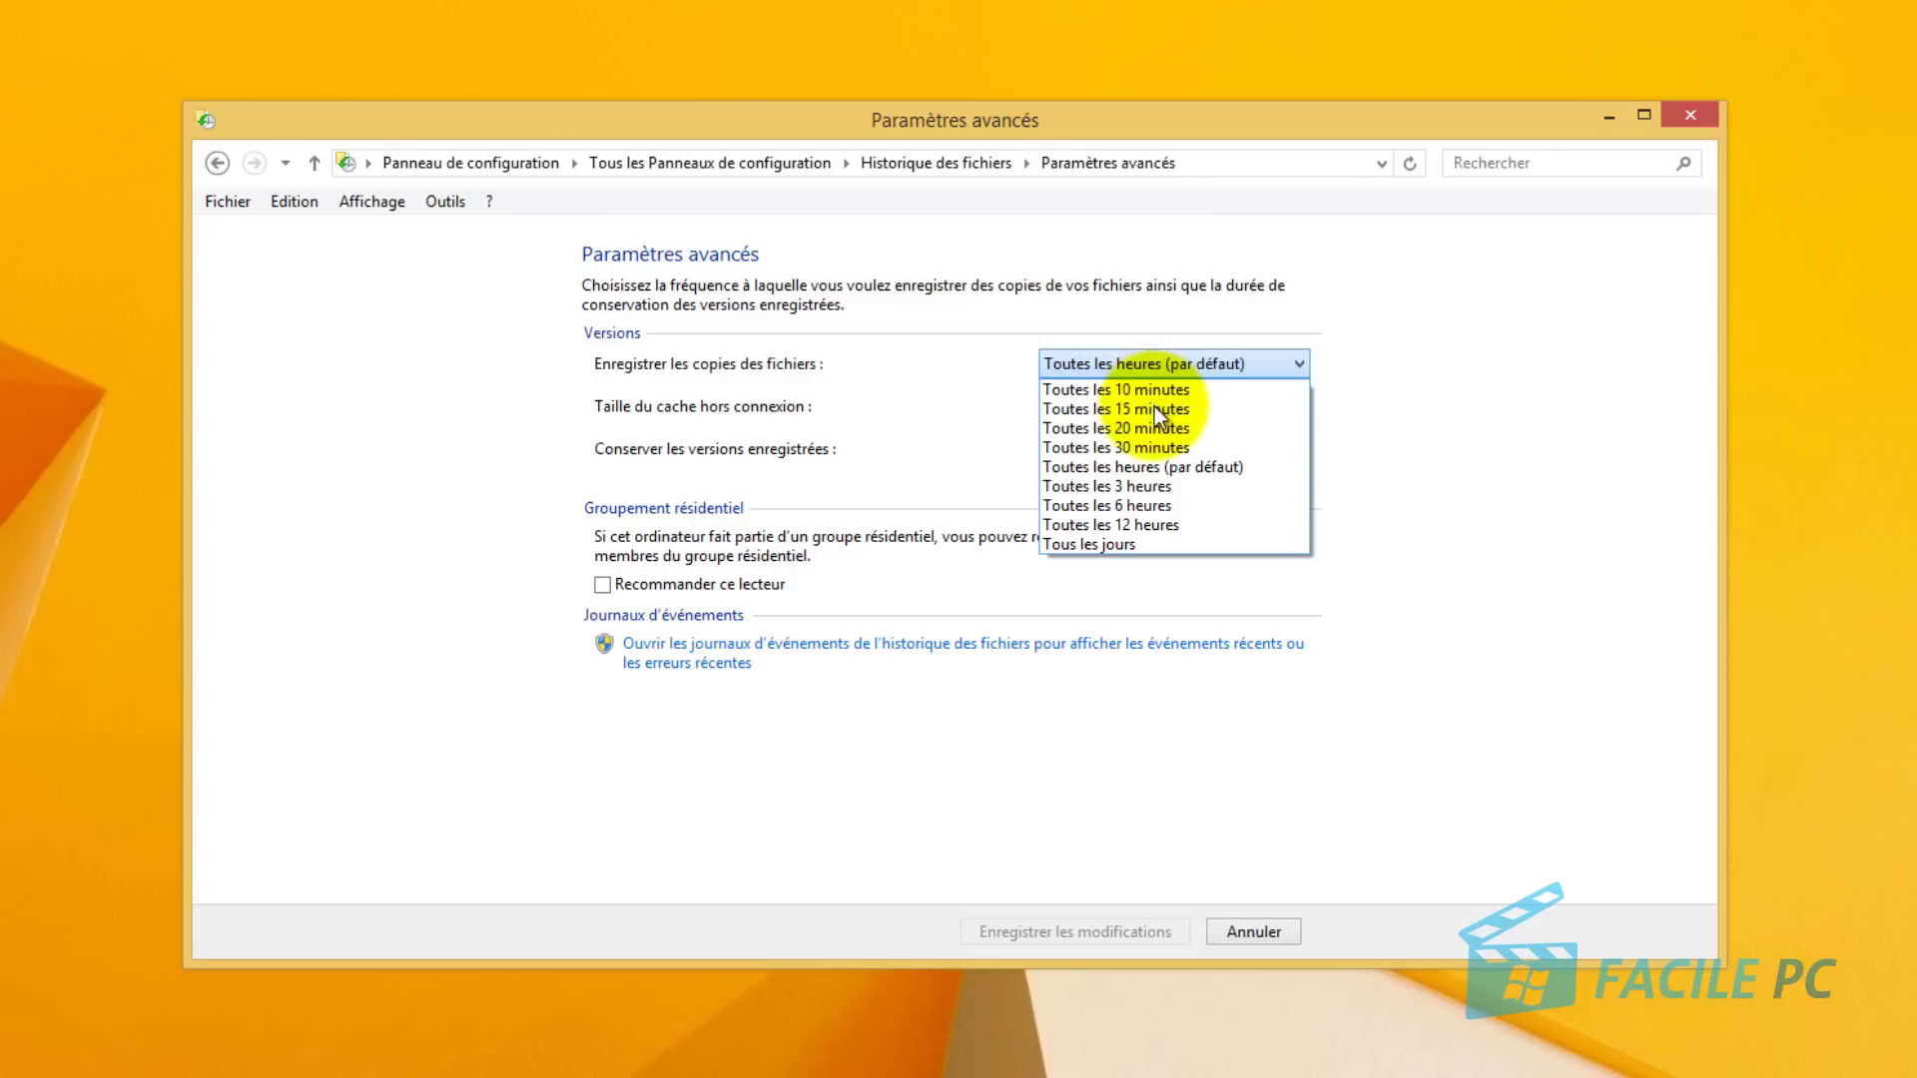
{"action": "left_click", "coordinate": [1152, 470]}
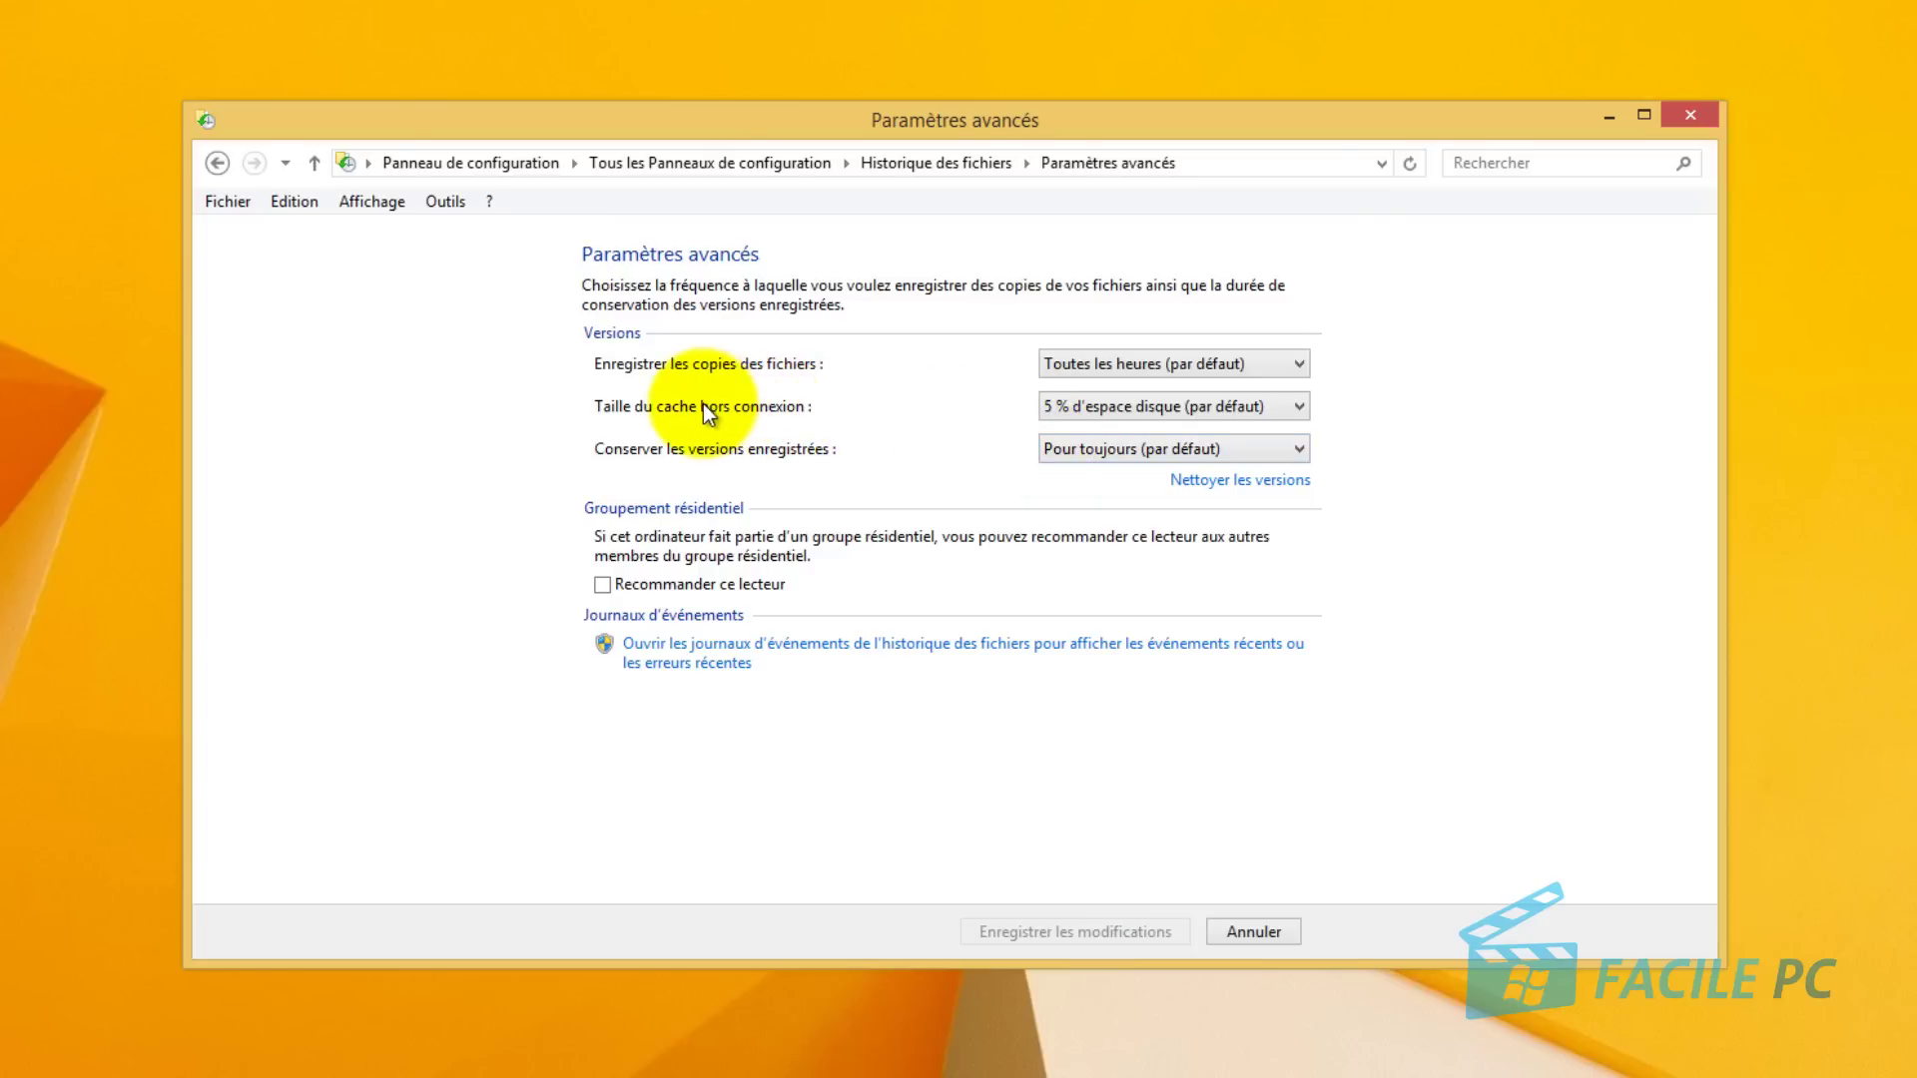
{"action": "left_click", "coordinate": [1099, 419]}
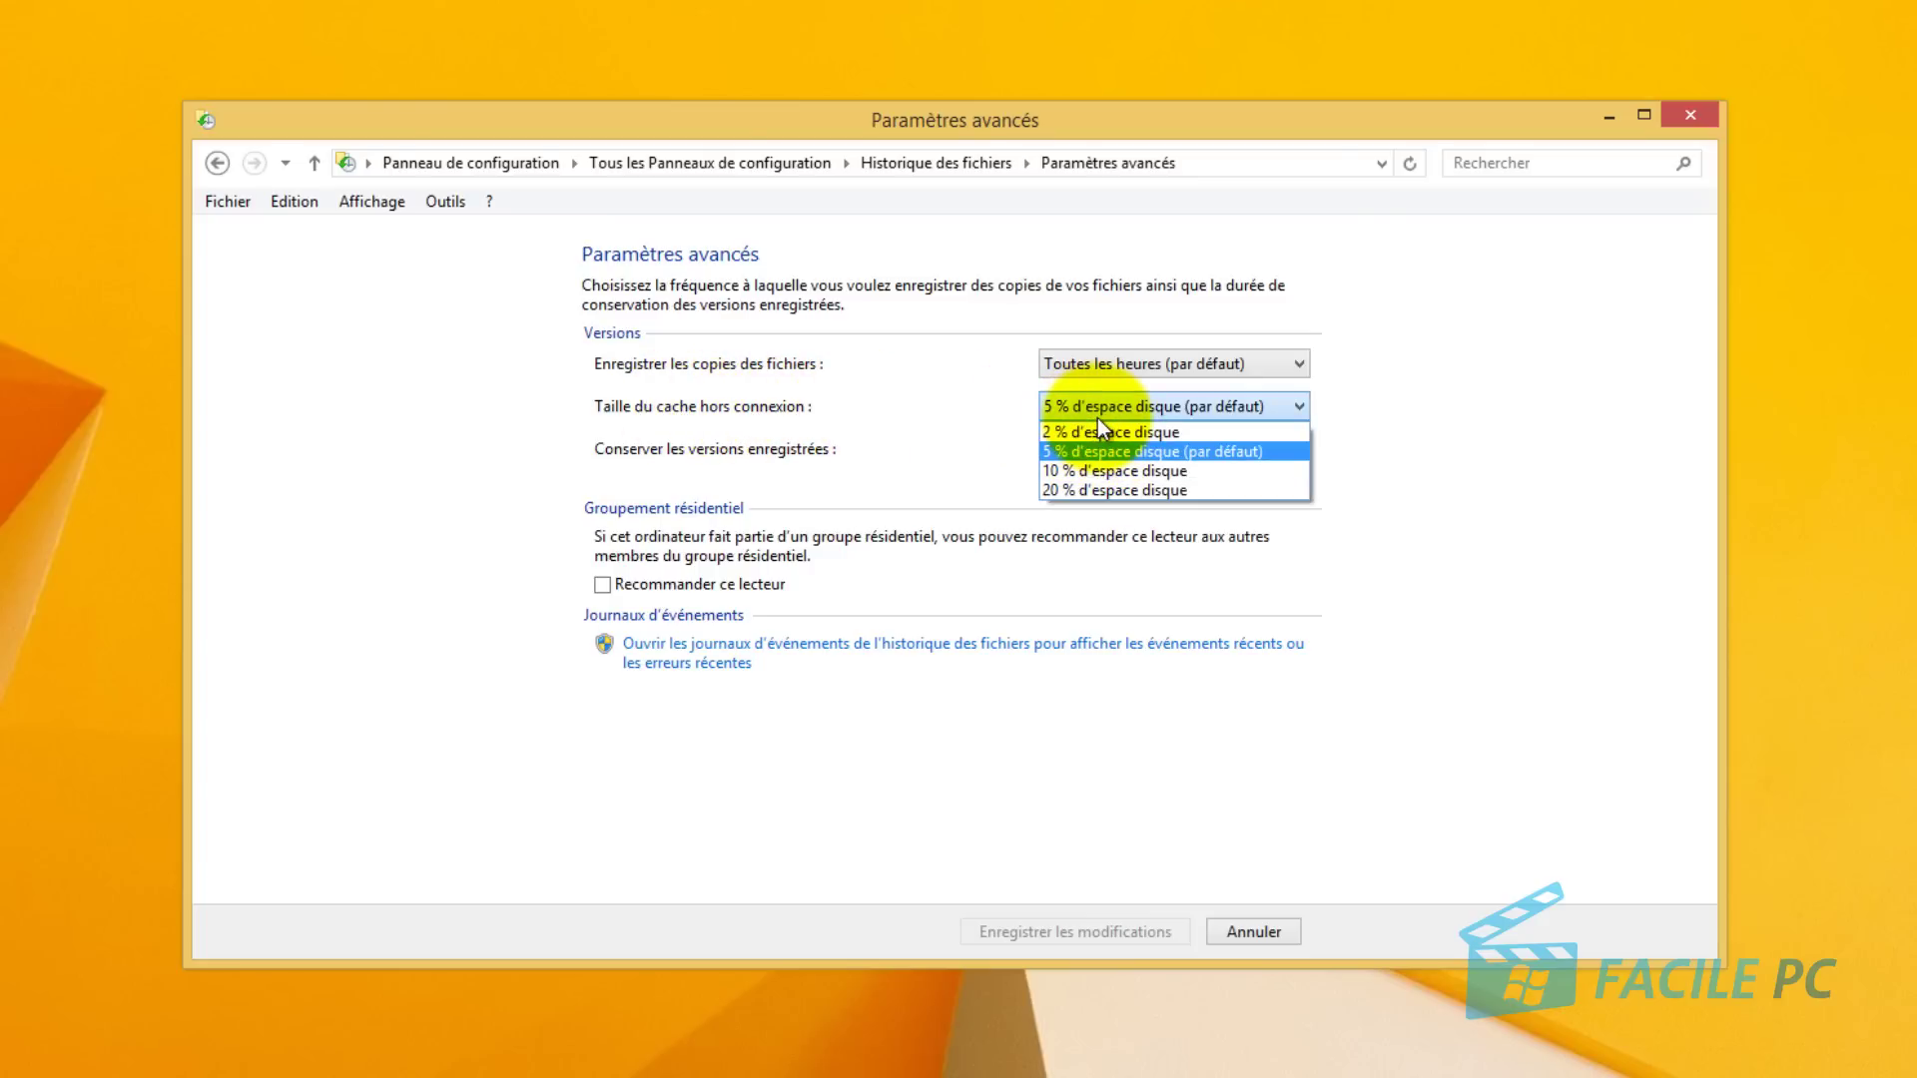
{"action": "left_click", "coordinate": [1093, 449]}
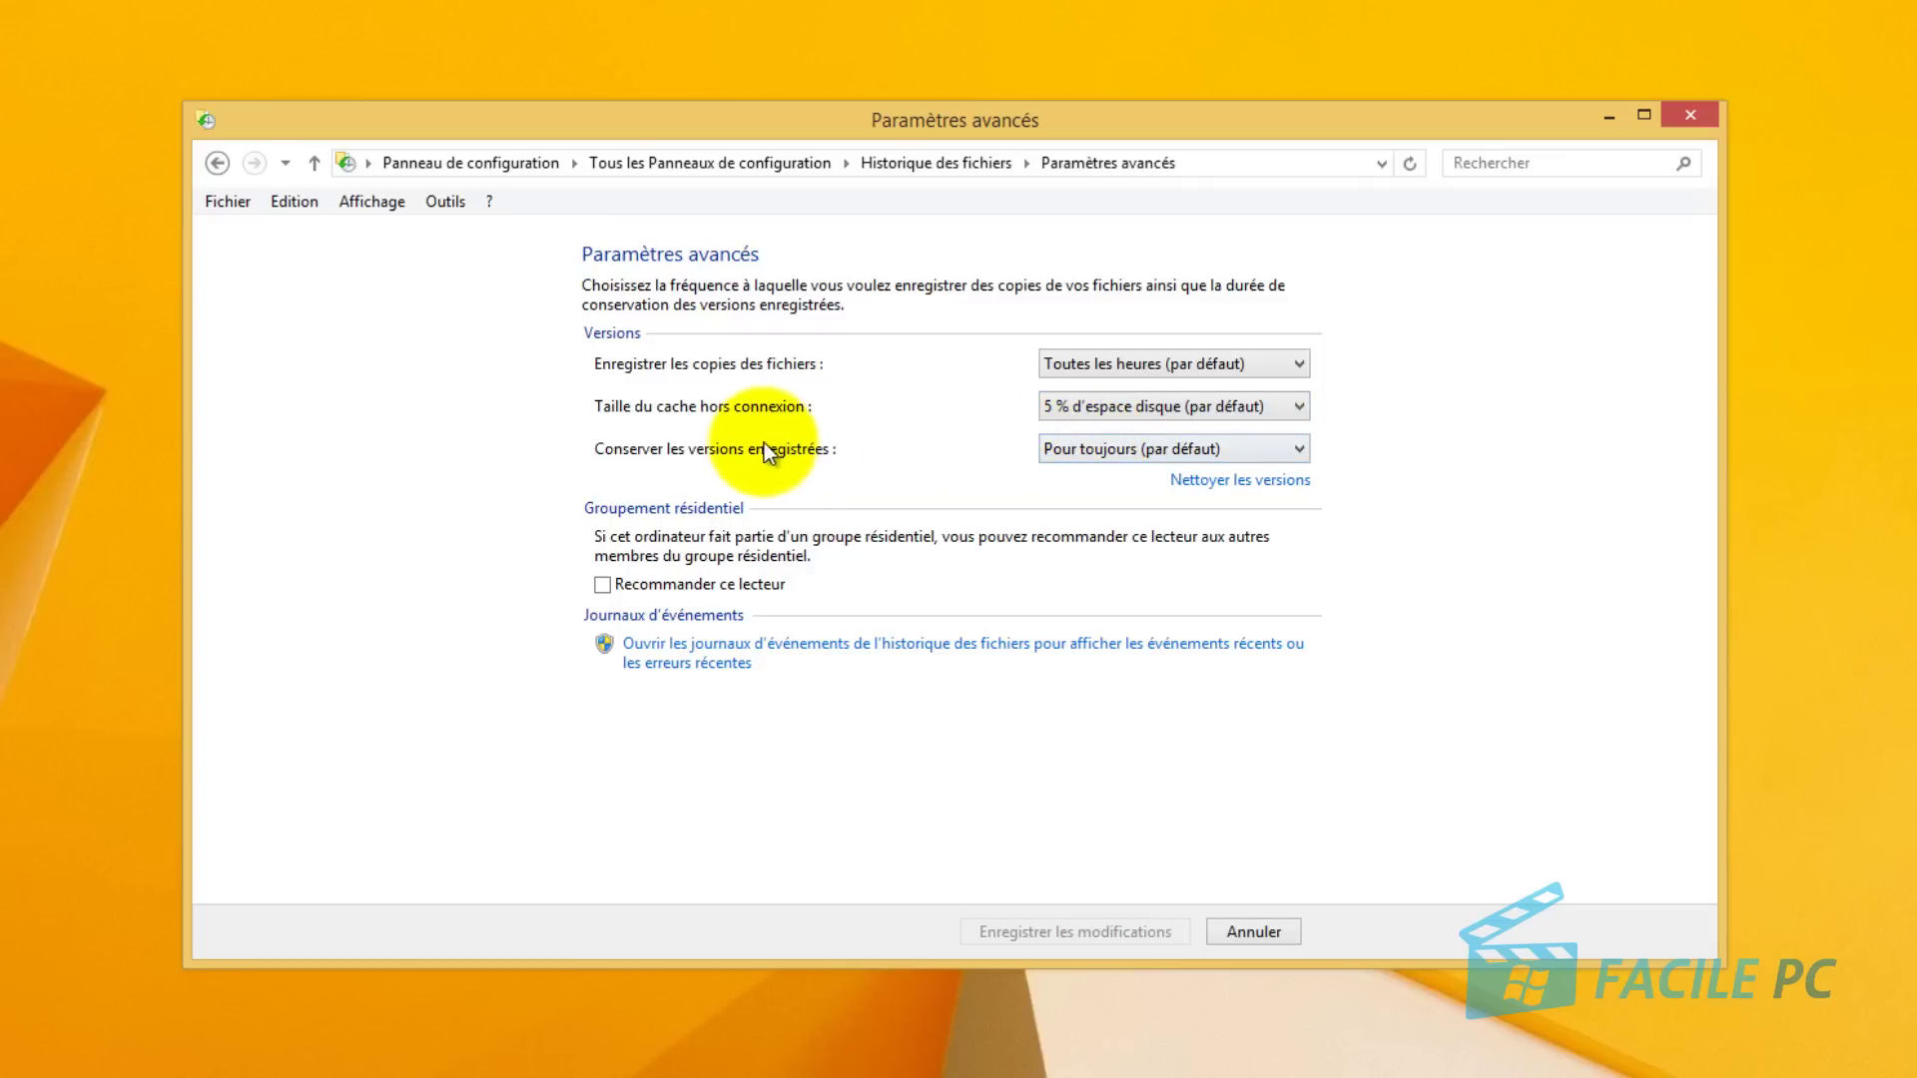
- Set the retention of saved versions to 1 an and save the advanced settings
{"action": "left_click", "coordinate": [1111, 447]}
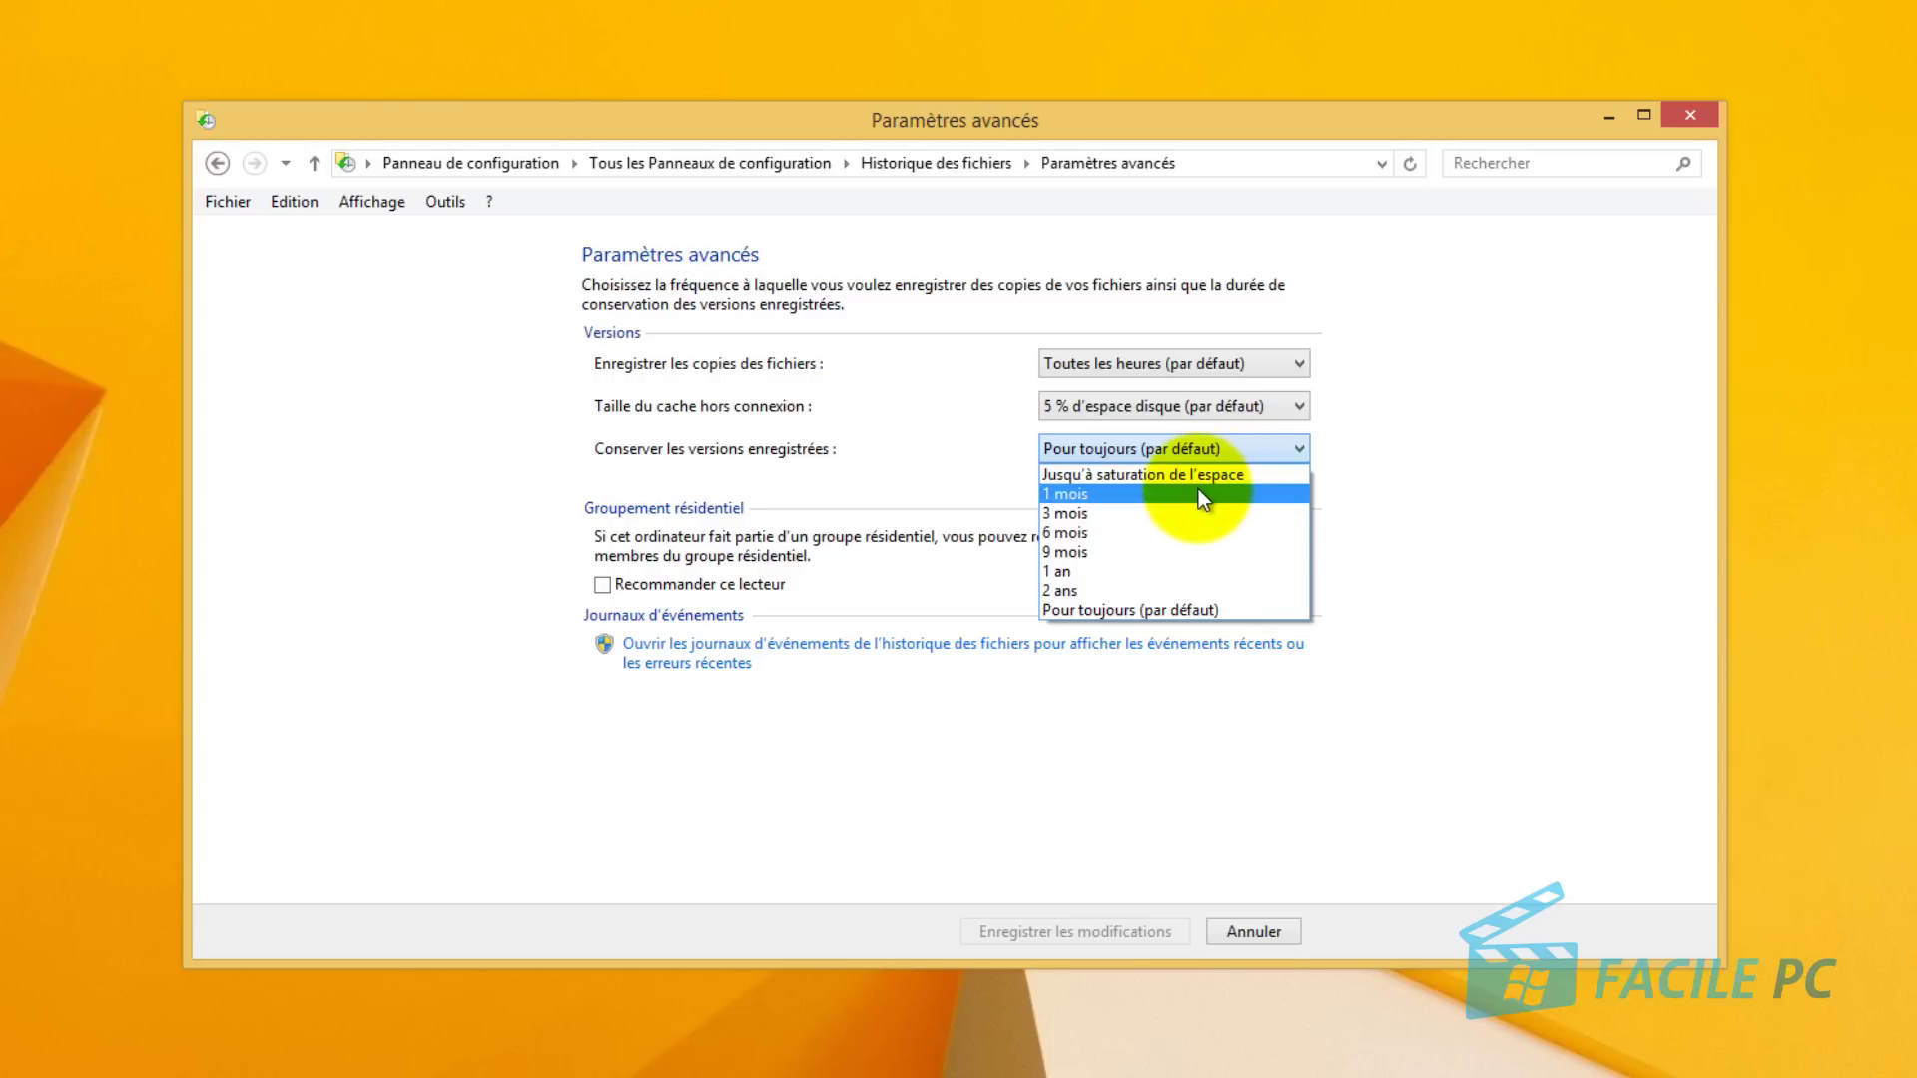
{"action": "left_click", "coordinate": [1192, 573]}
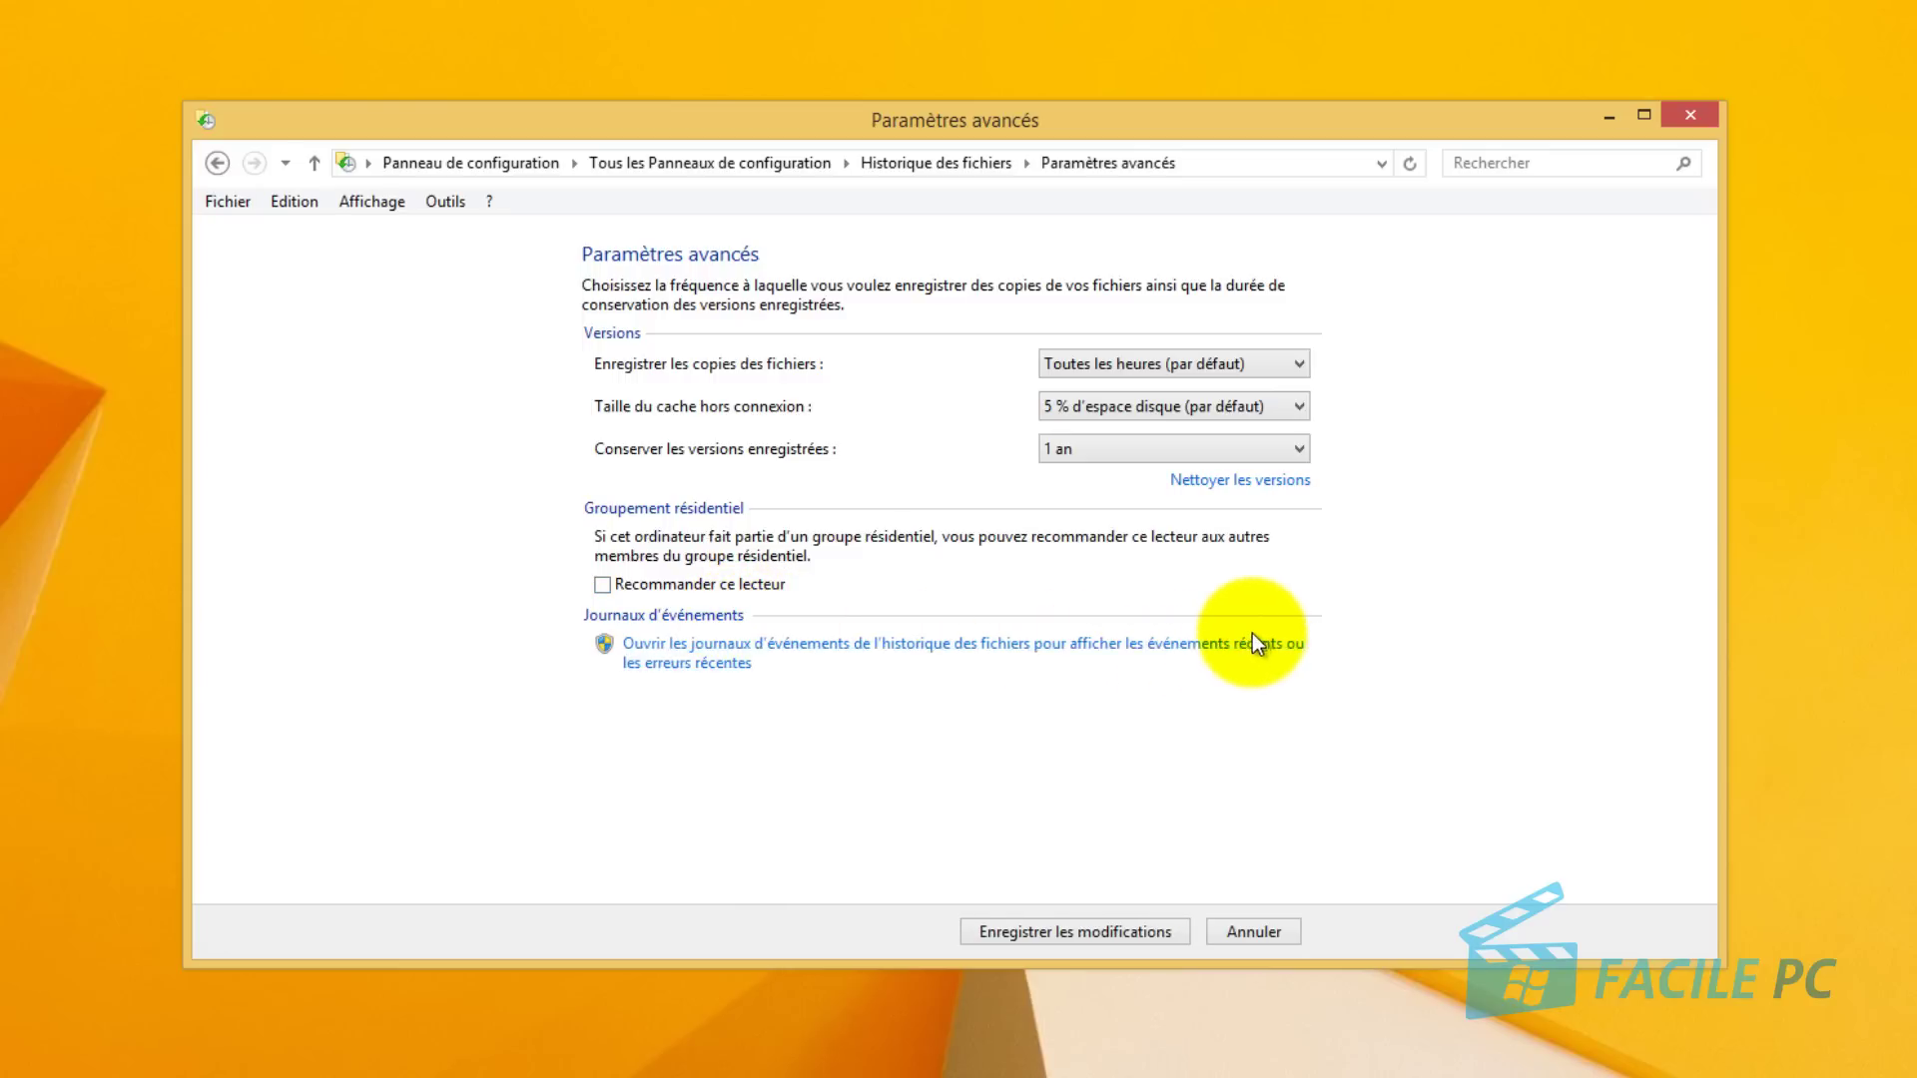
{"action": "left_click", "coordinate": [1078, 931]}
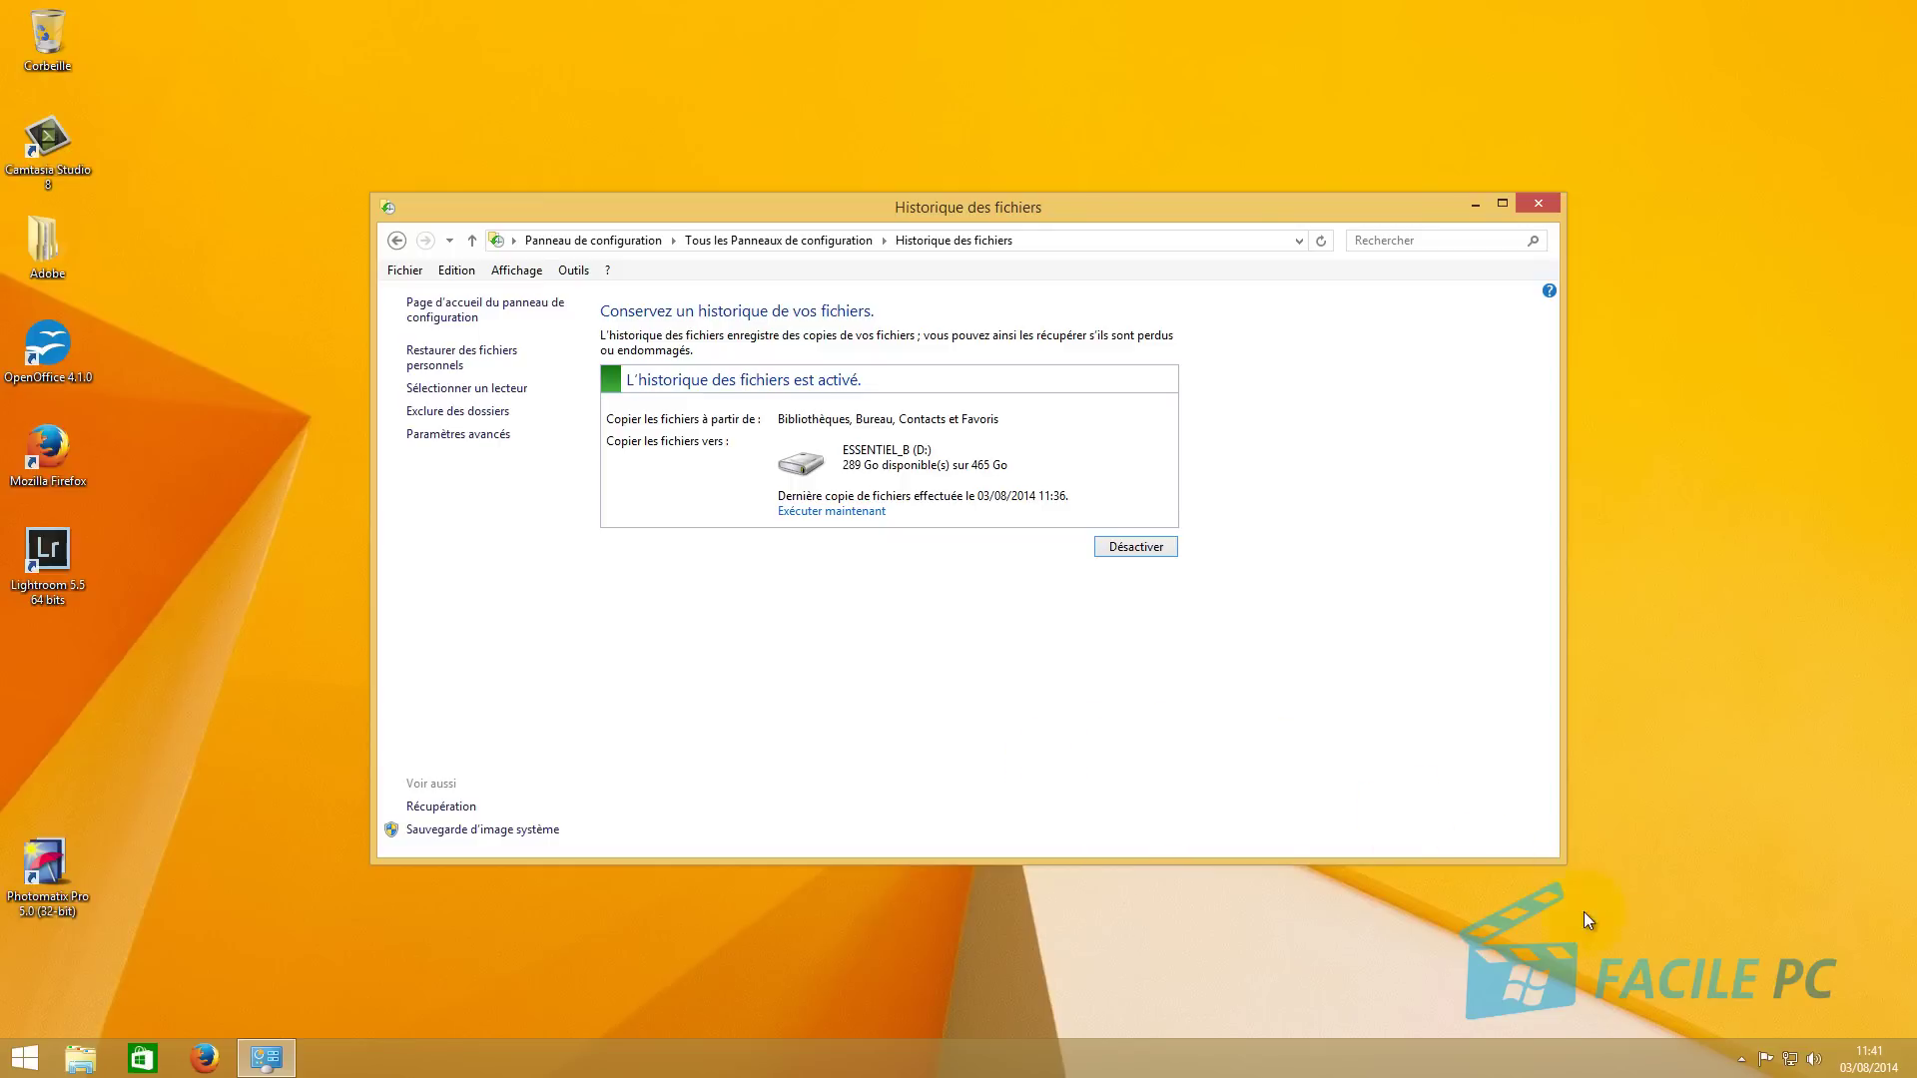
- Search the system for "bibliothèques" and open the Bibliothèques folder
{"action": "mouse_move", "coordinate": [1912, 1073]}
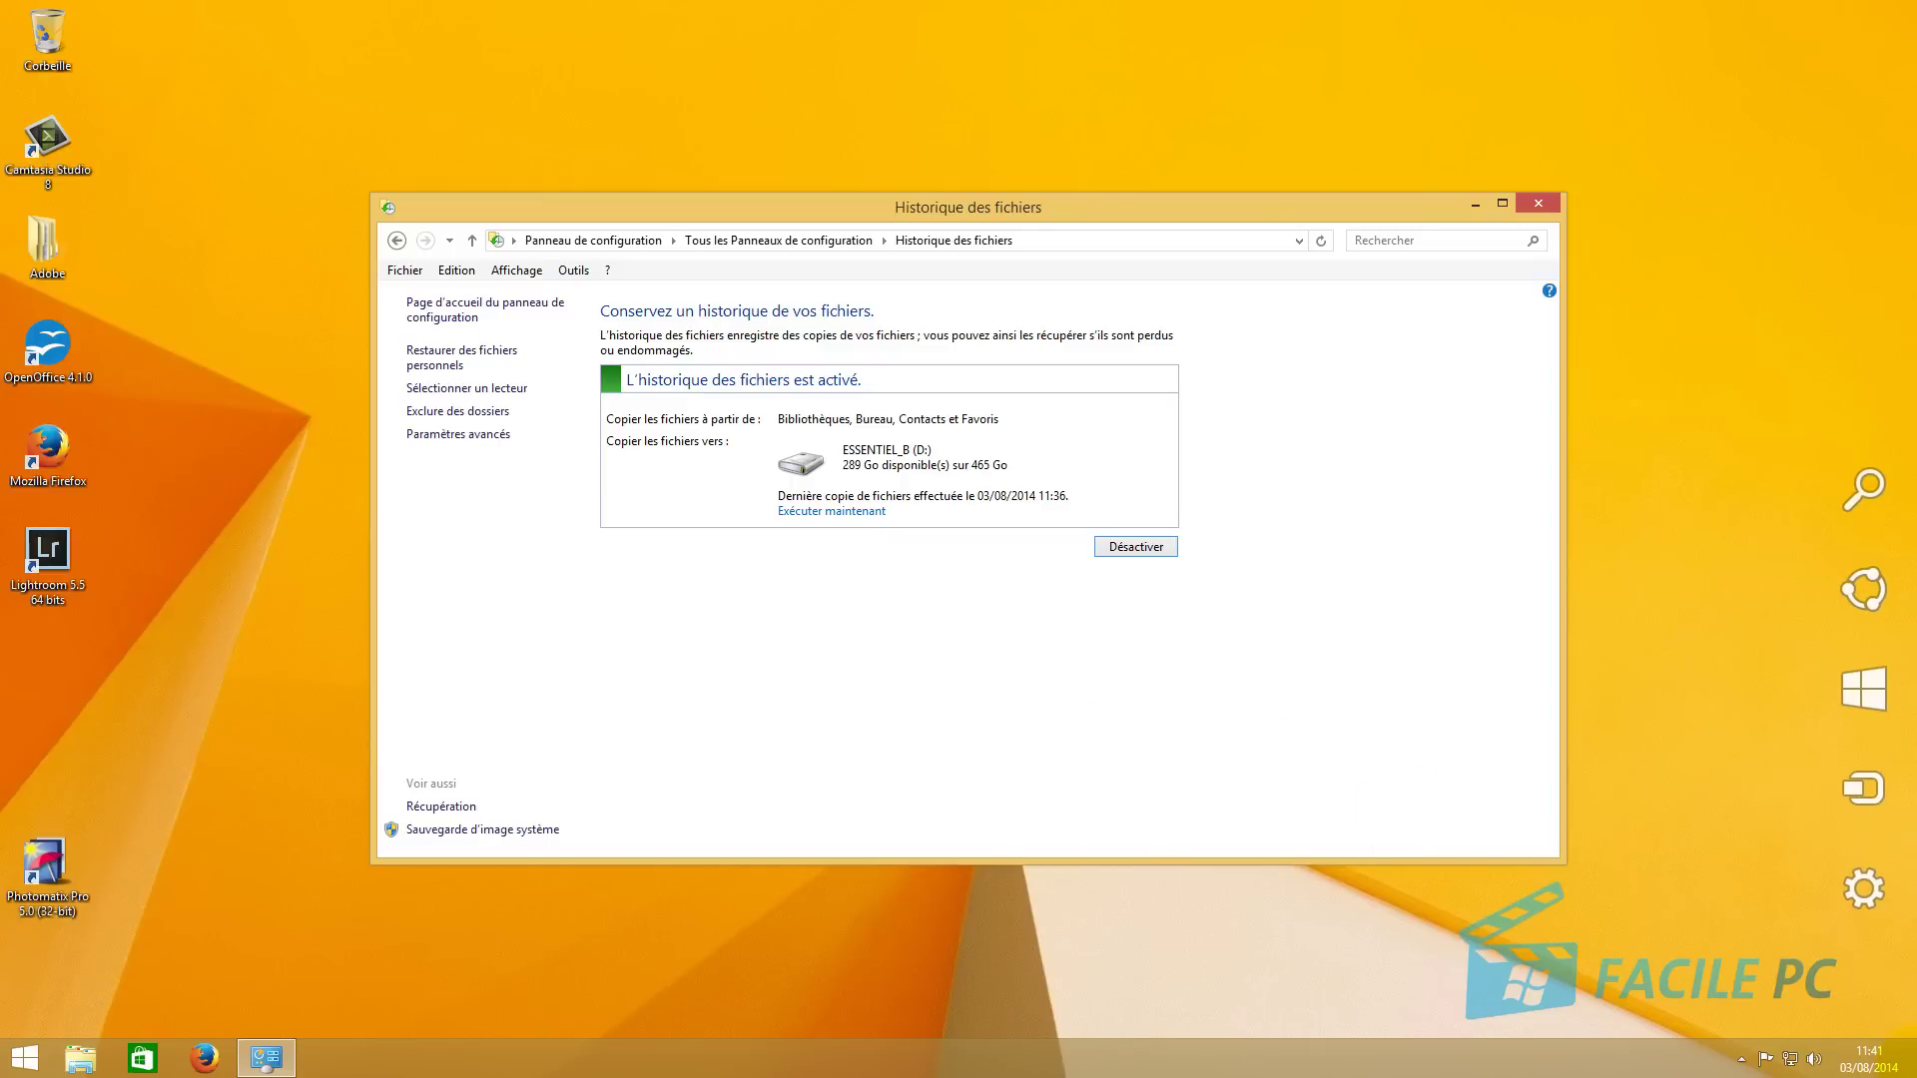
{"action": "left_click", "coordinate": [1865, 496]}
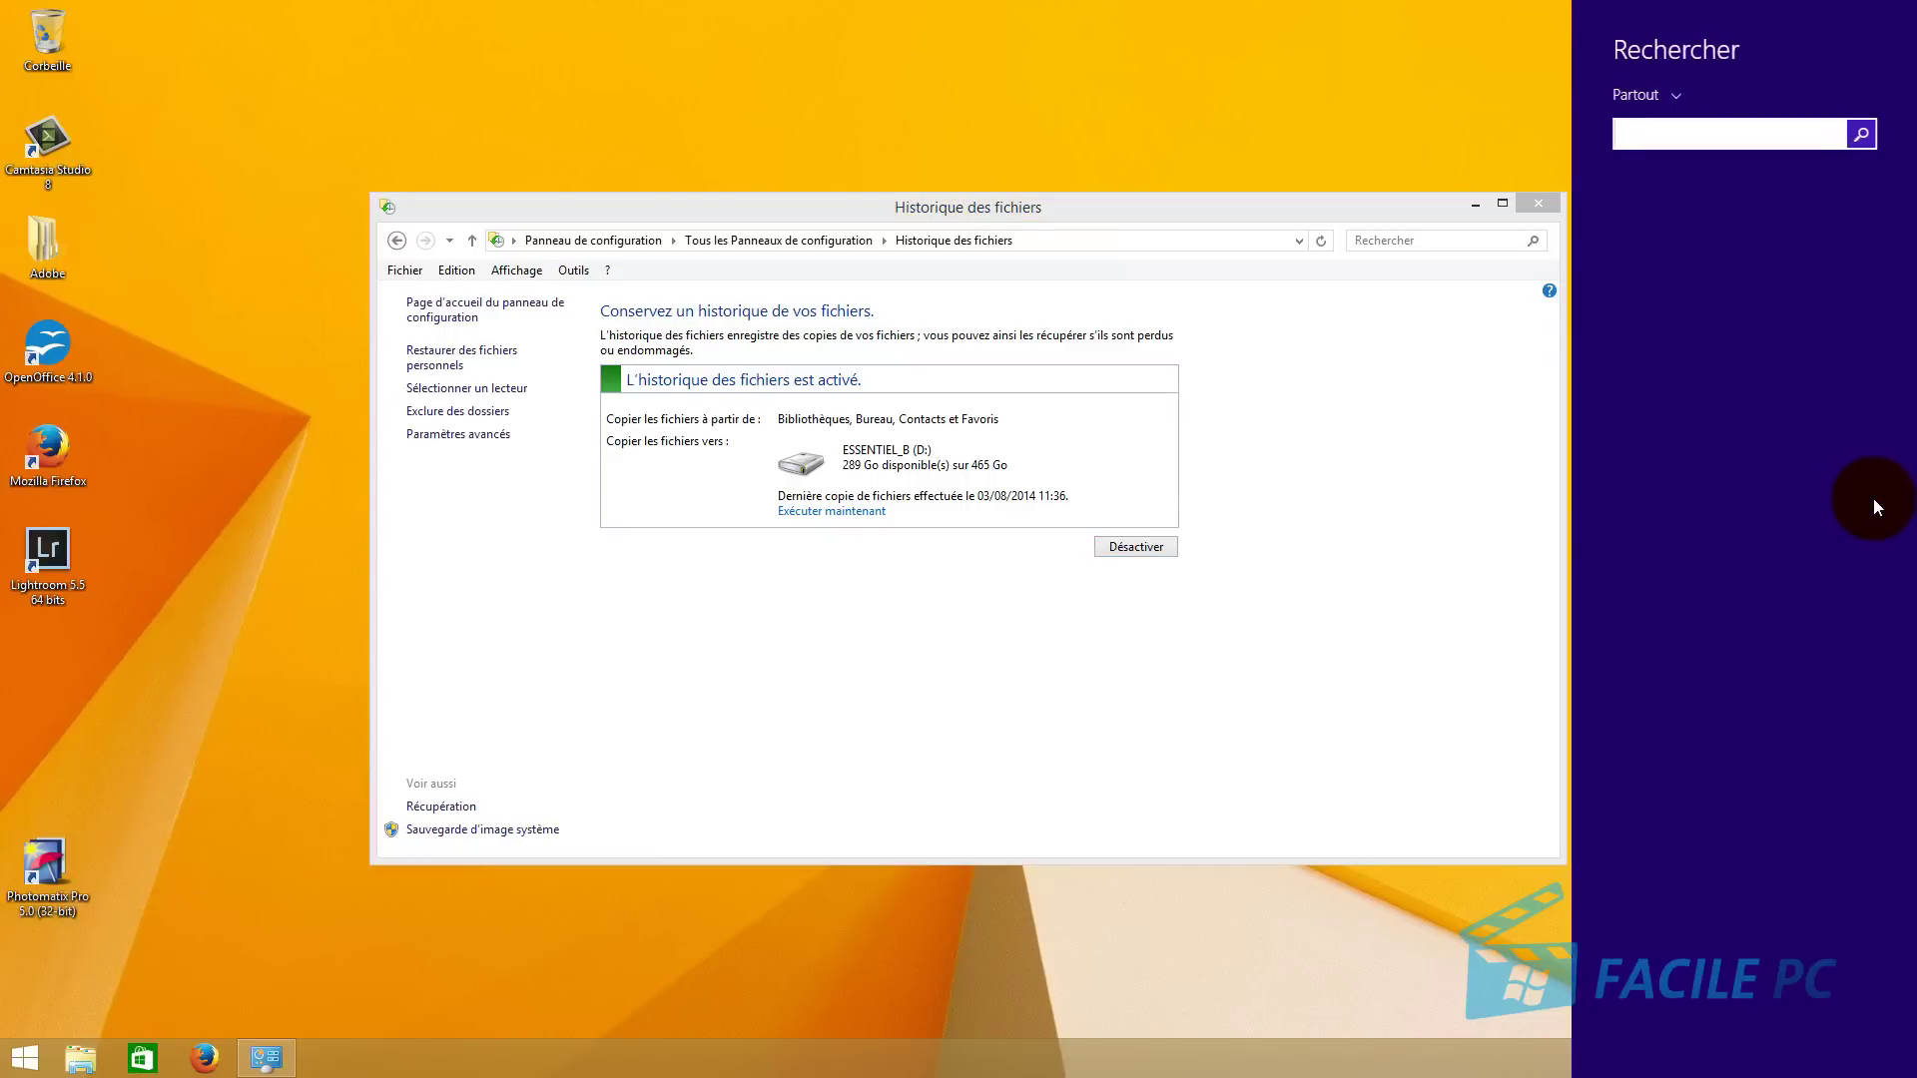
{"action": "type", "text": "bibliot"}
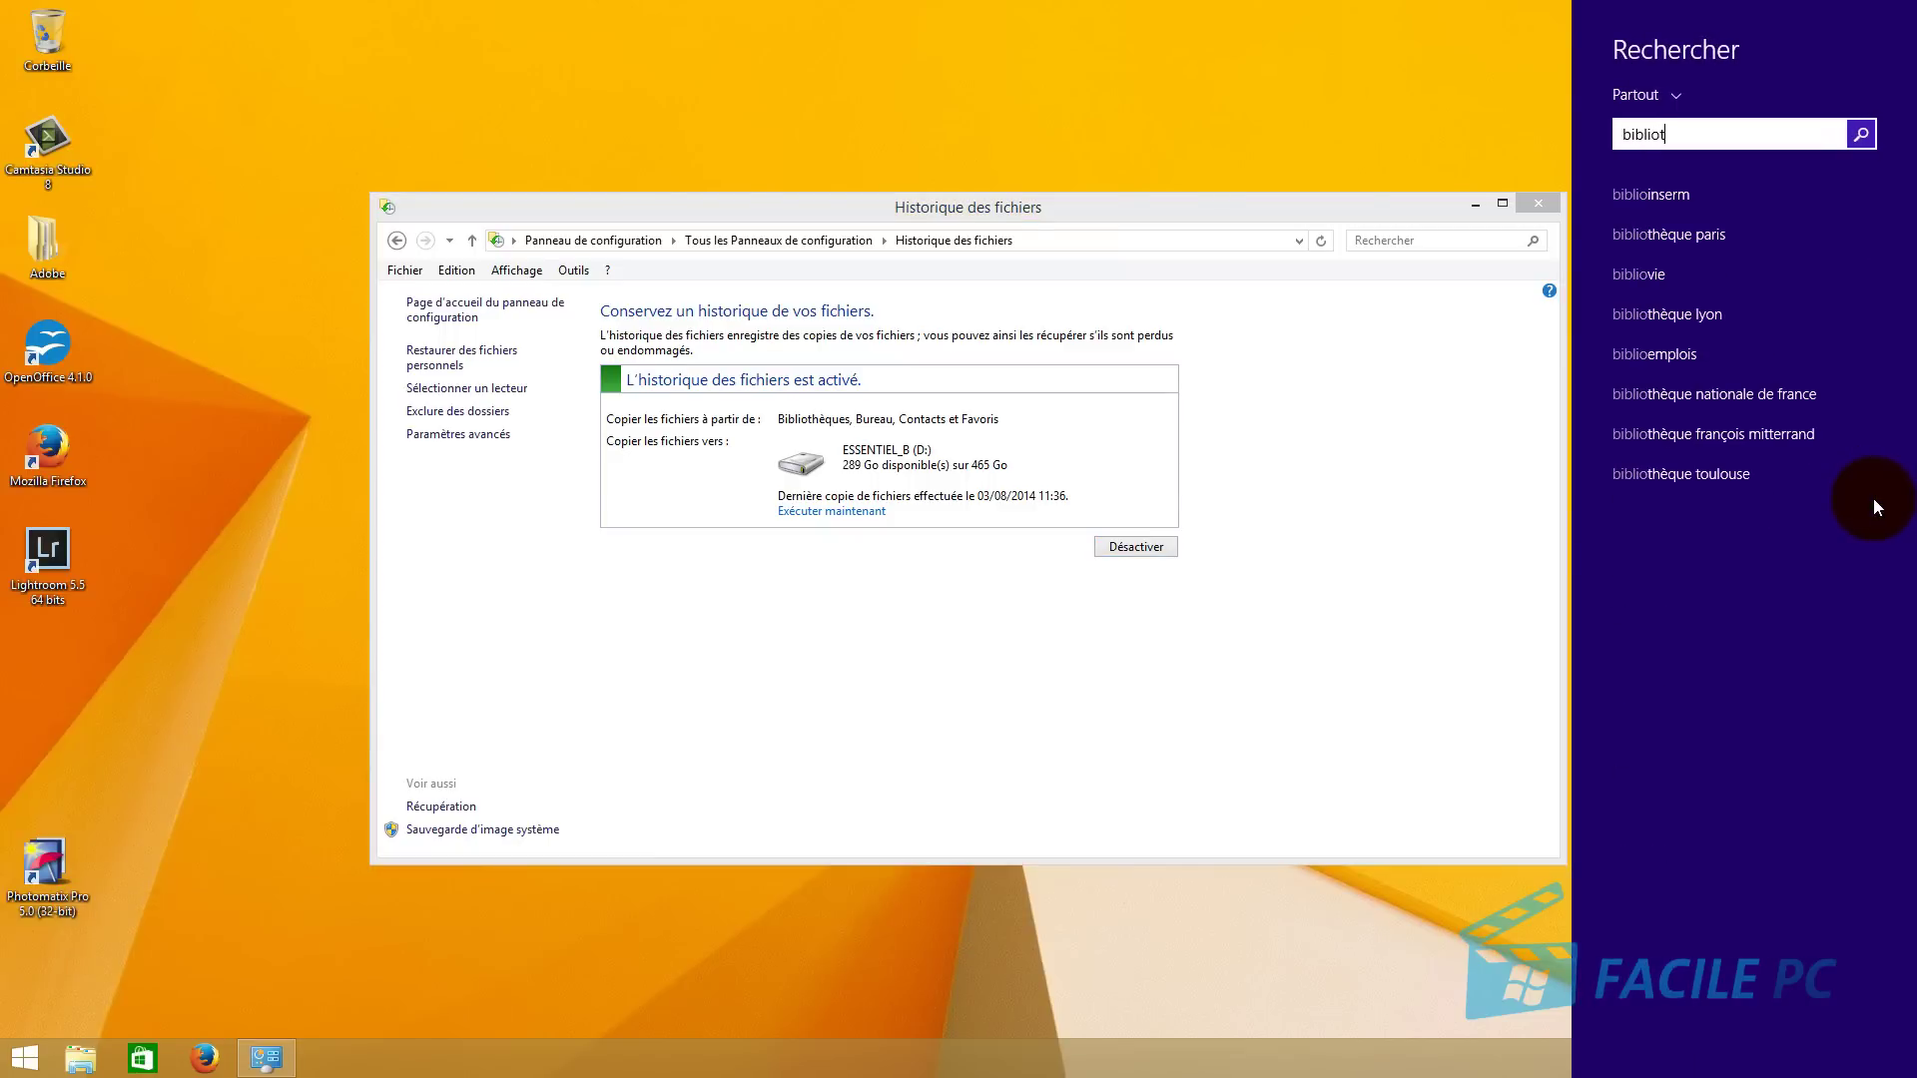
{"action": "type", "text": "hèques"}
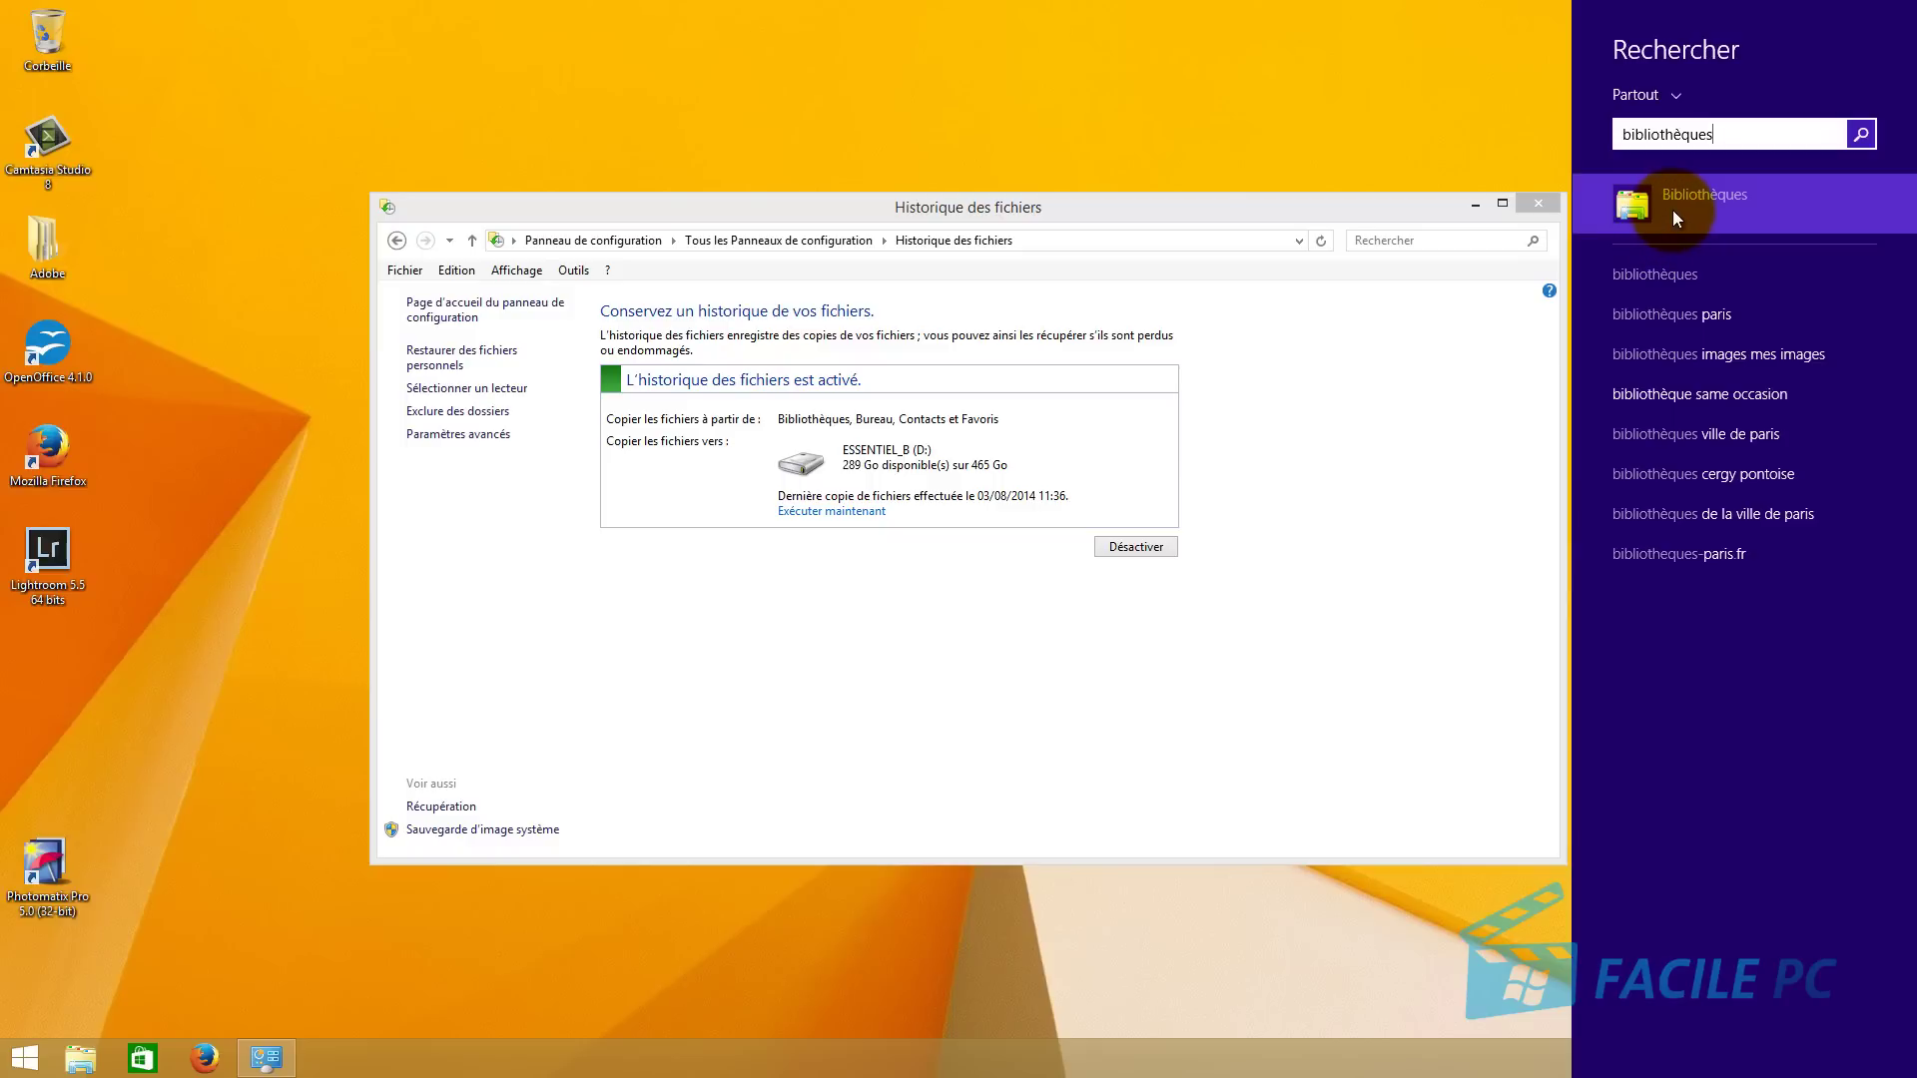
{"action": "left_click", "coordinate": [1687, 194]}
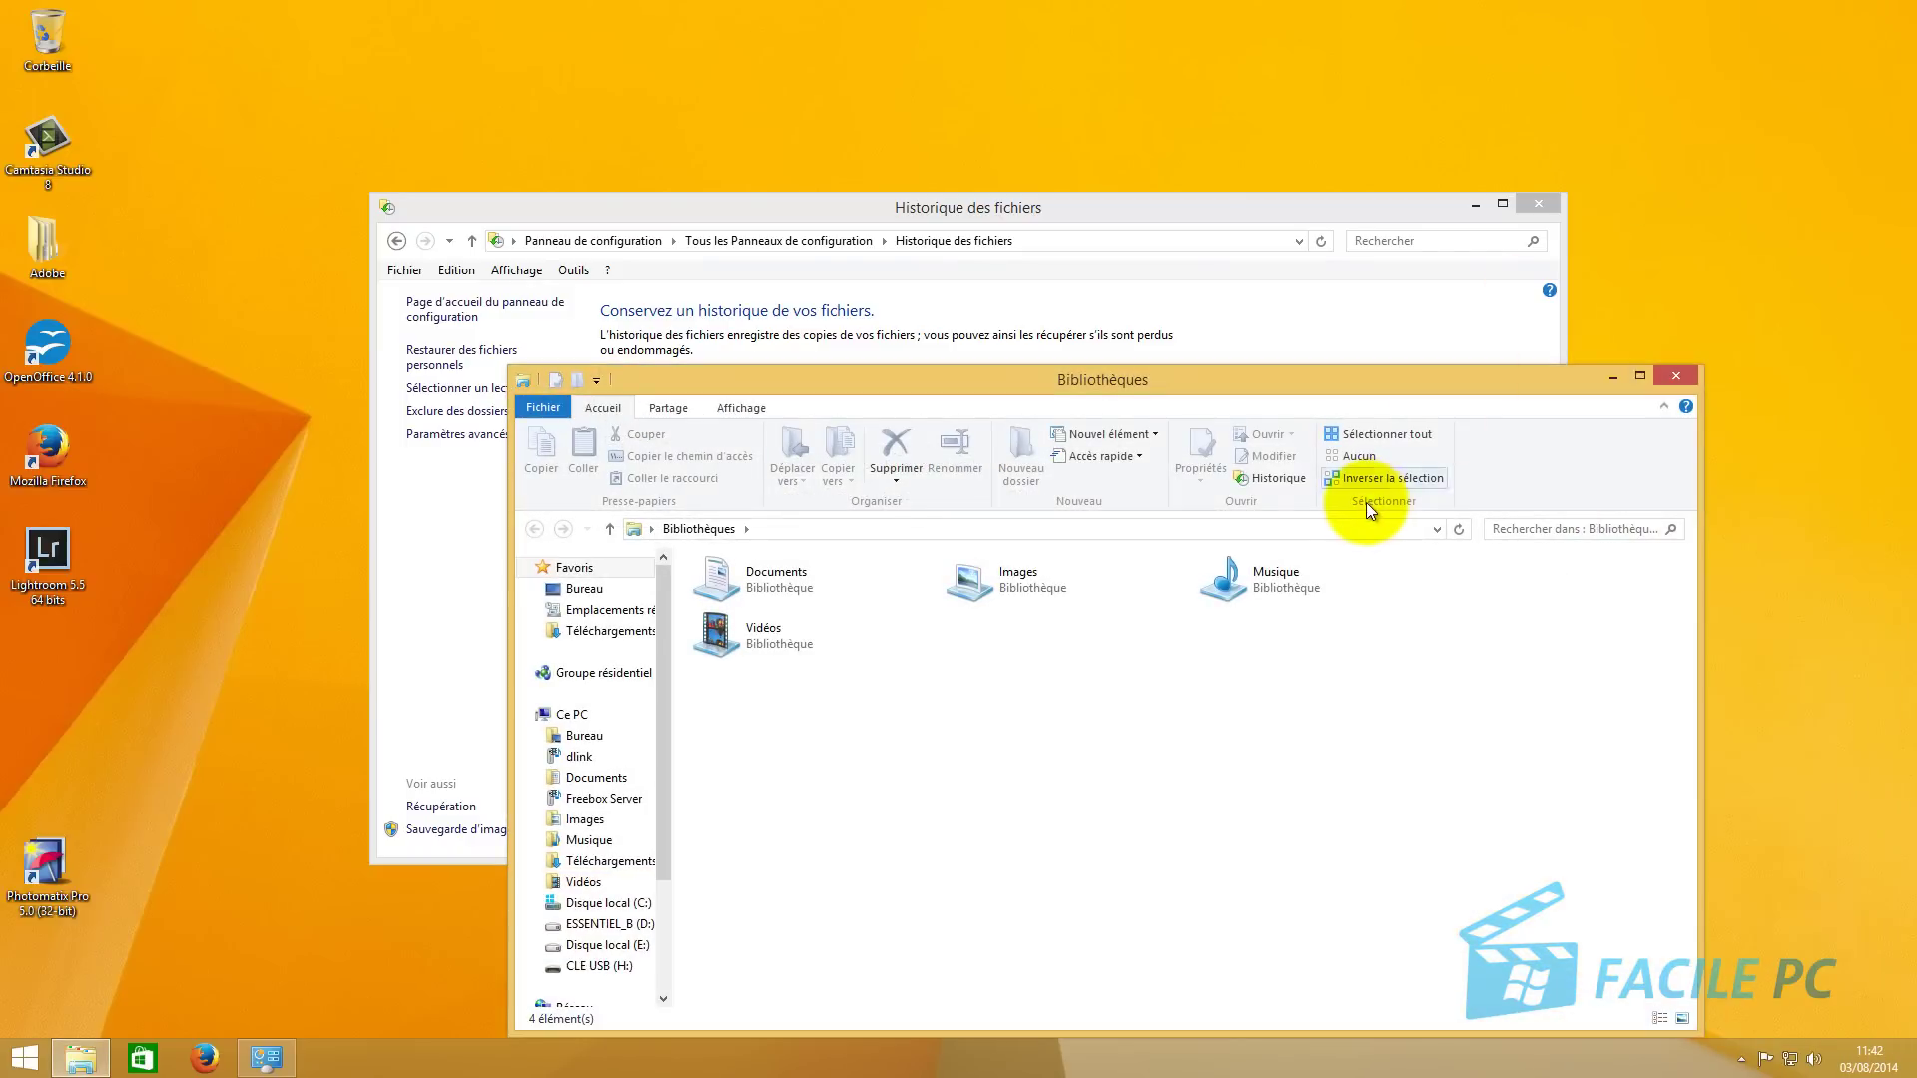
- Create a new library named "sauvegarde" in the Bibliothèques folder
{"action": "right_click", "coordinate": [956, 667]}
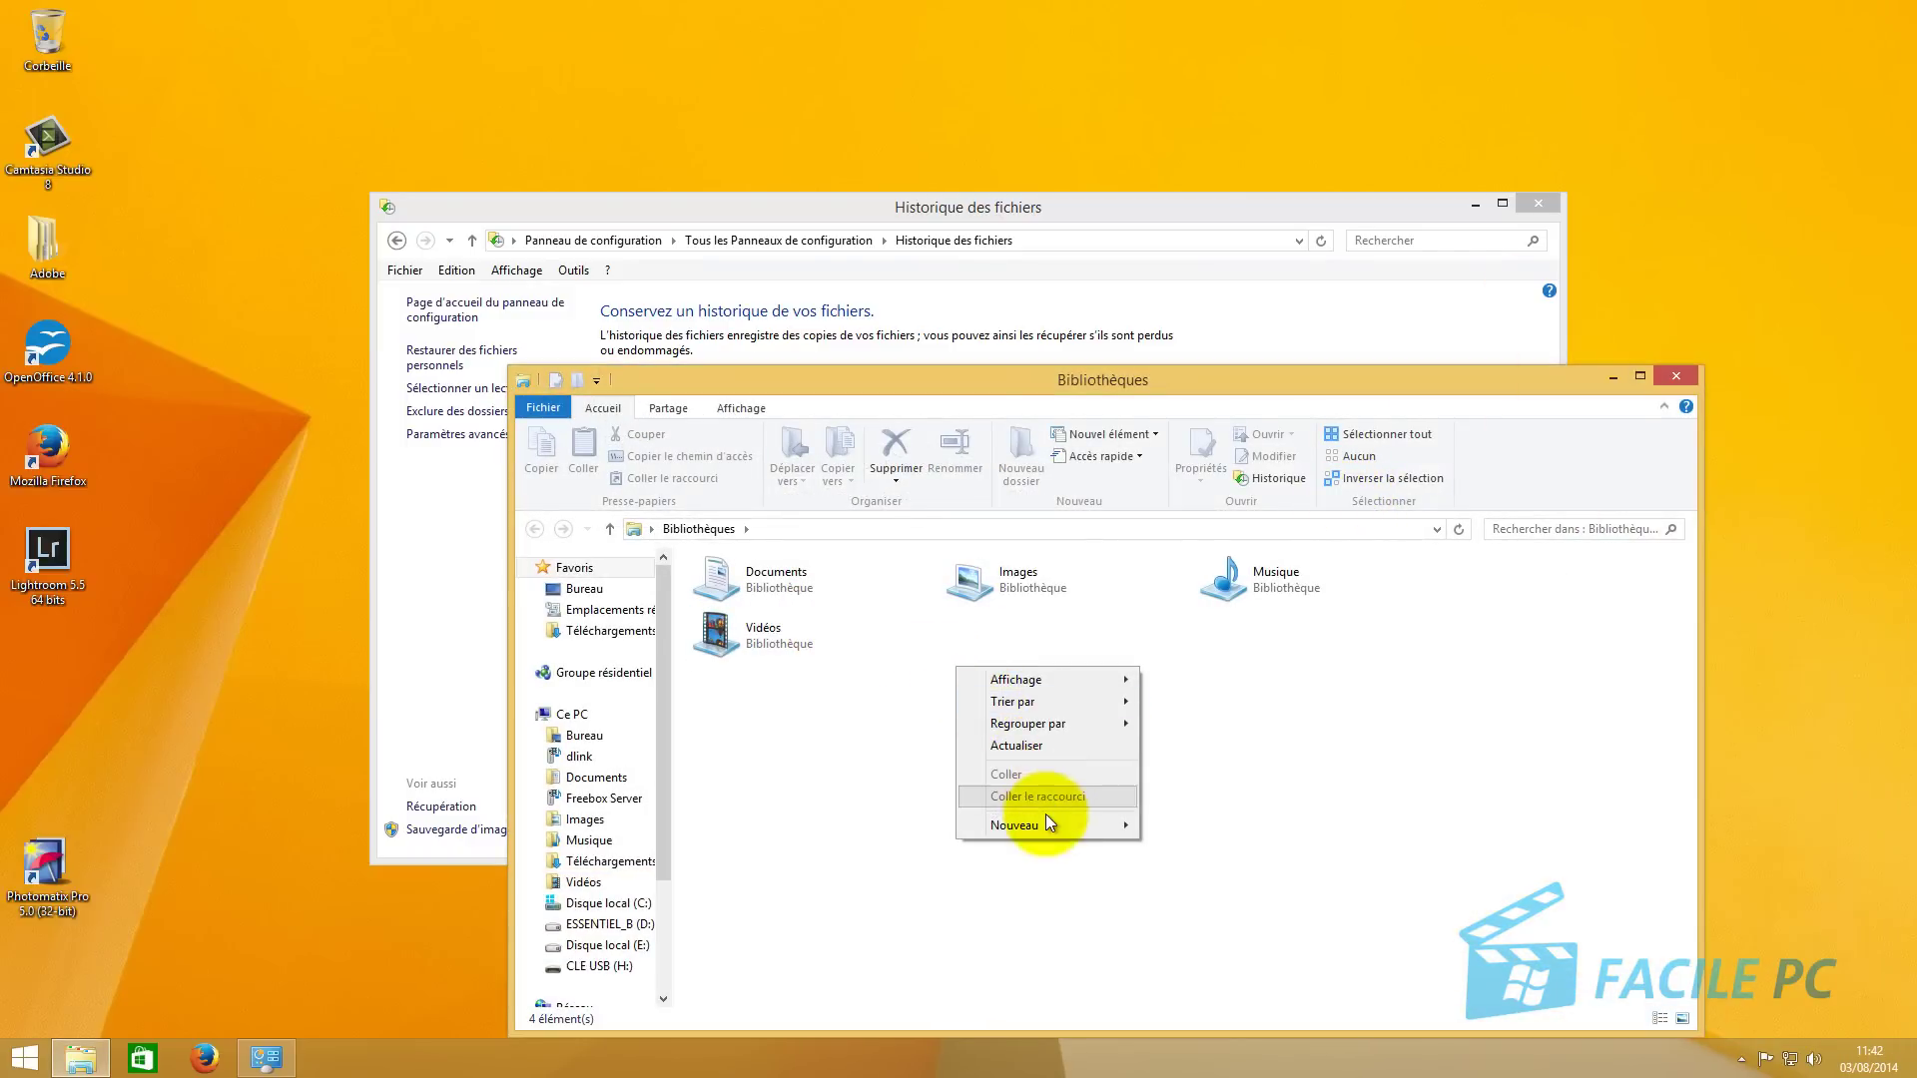
{"action": "mouse_move", "coordinate": [1044, 826]}
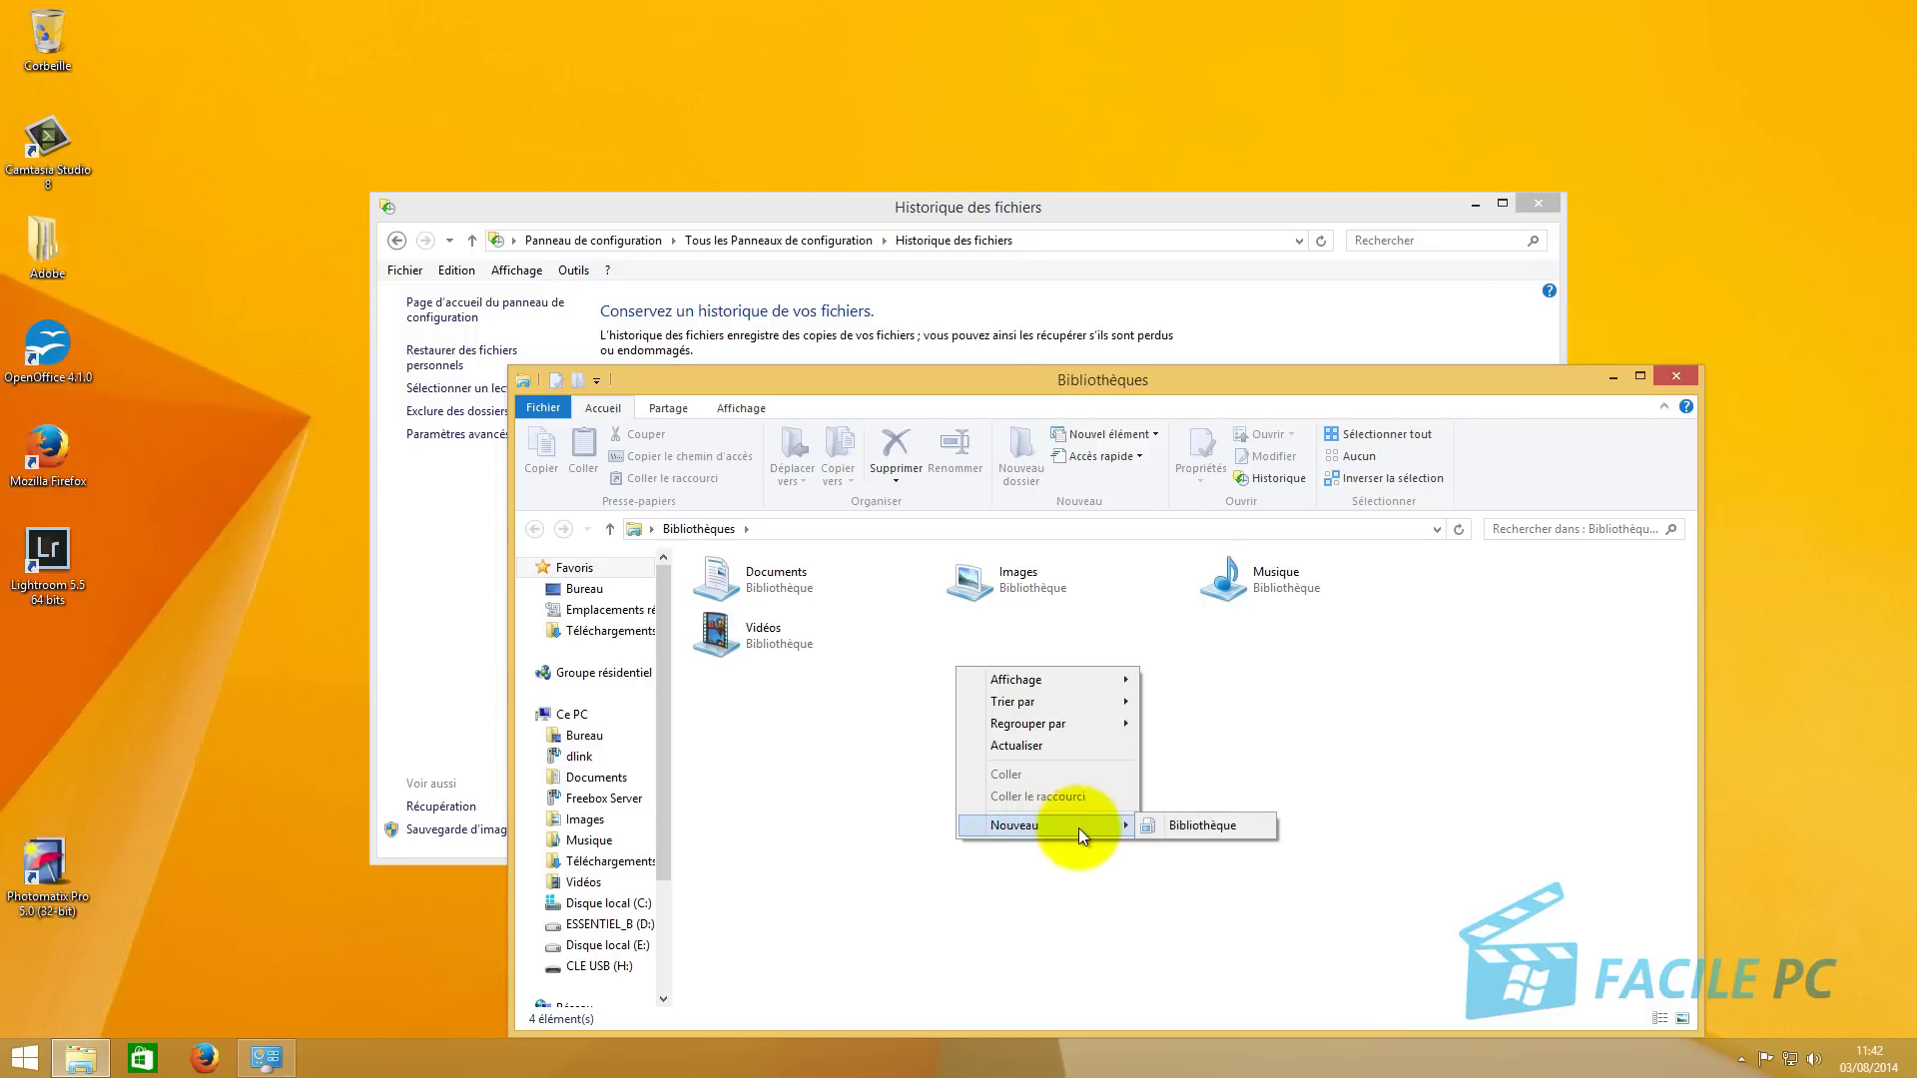
{"action": "left_click", "coordinate": [1182, 829]}
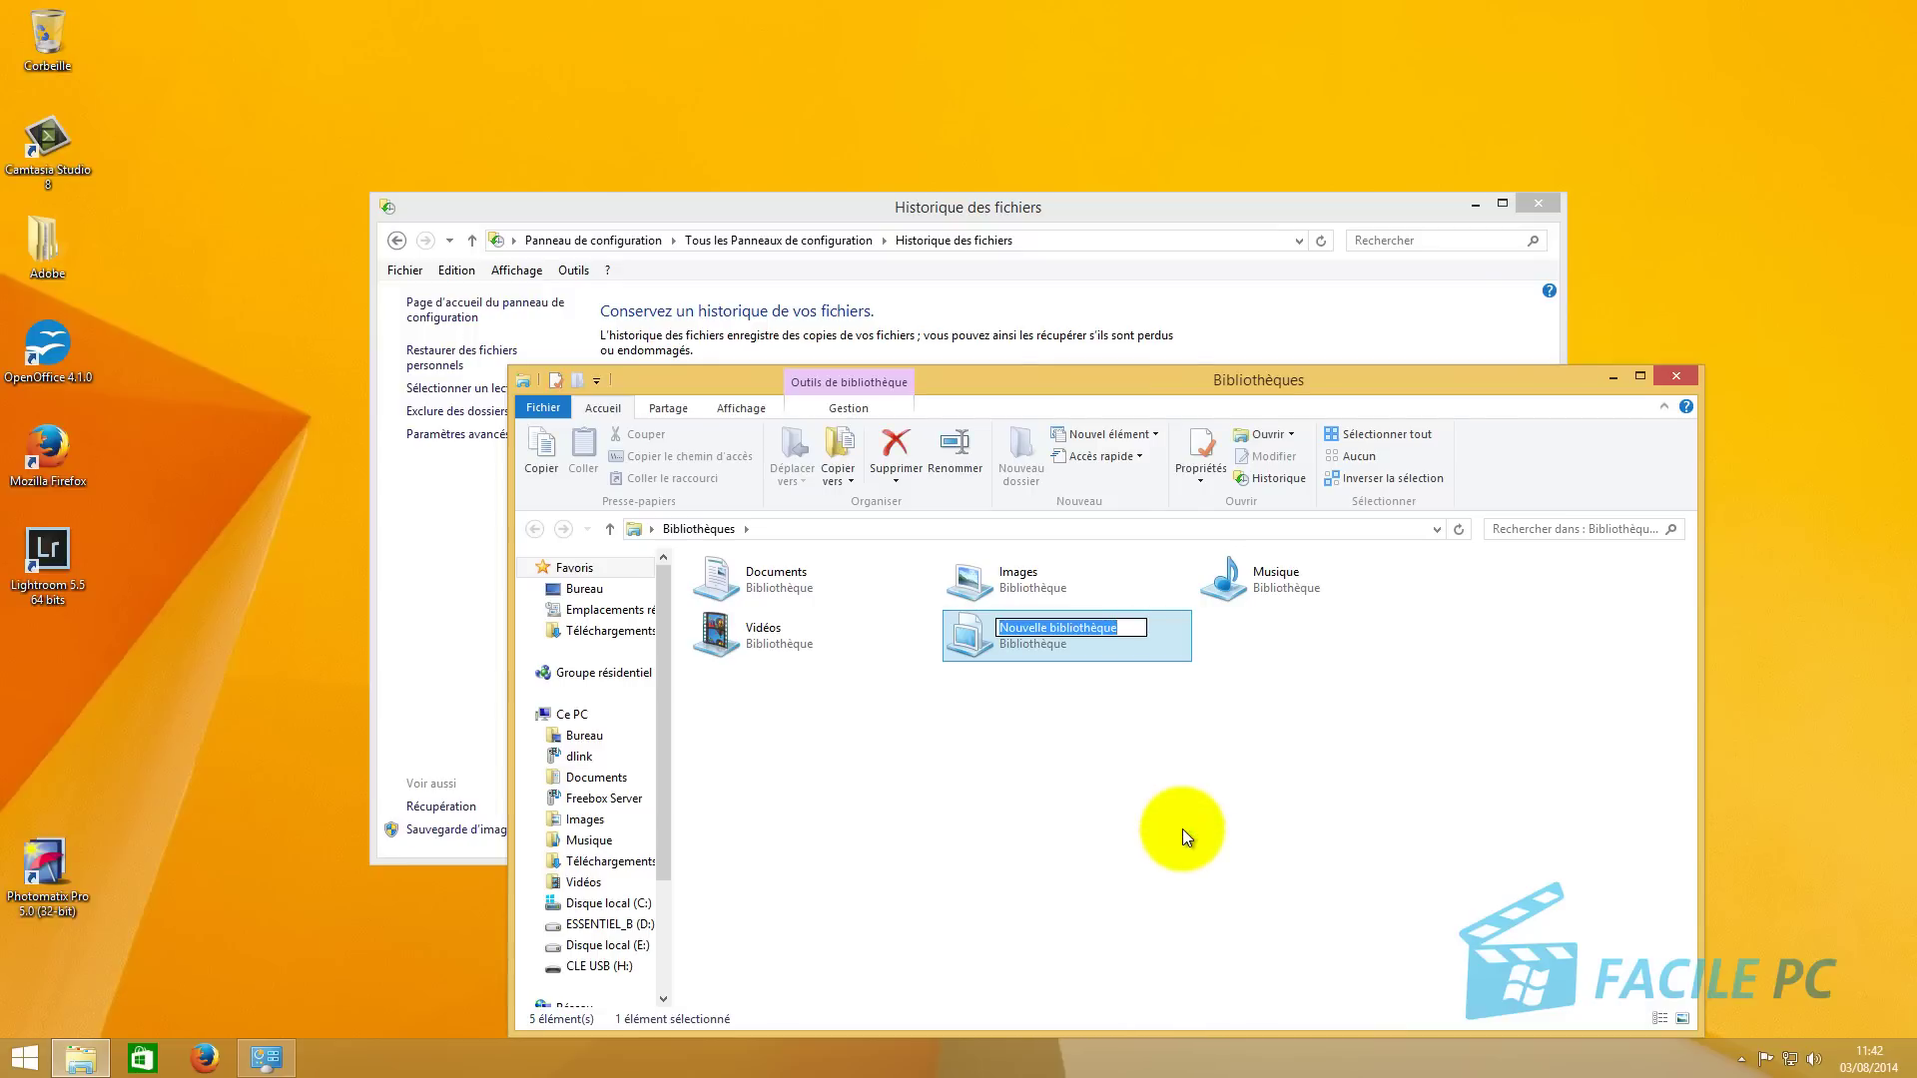
{"action": "type", "text": "sau"}
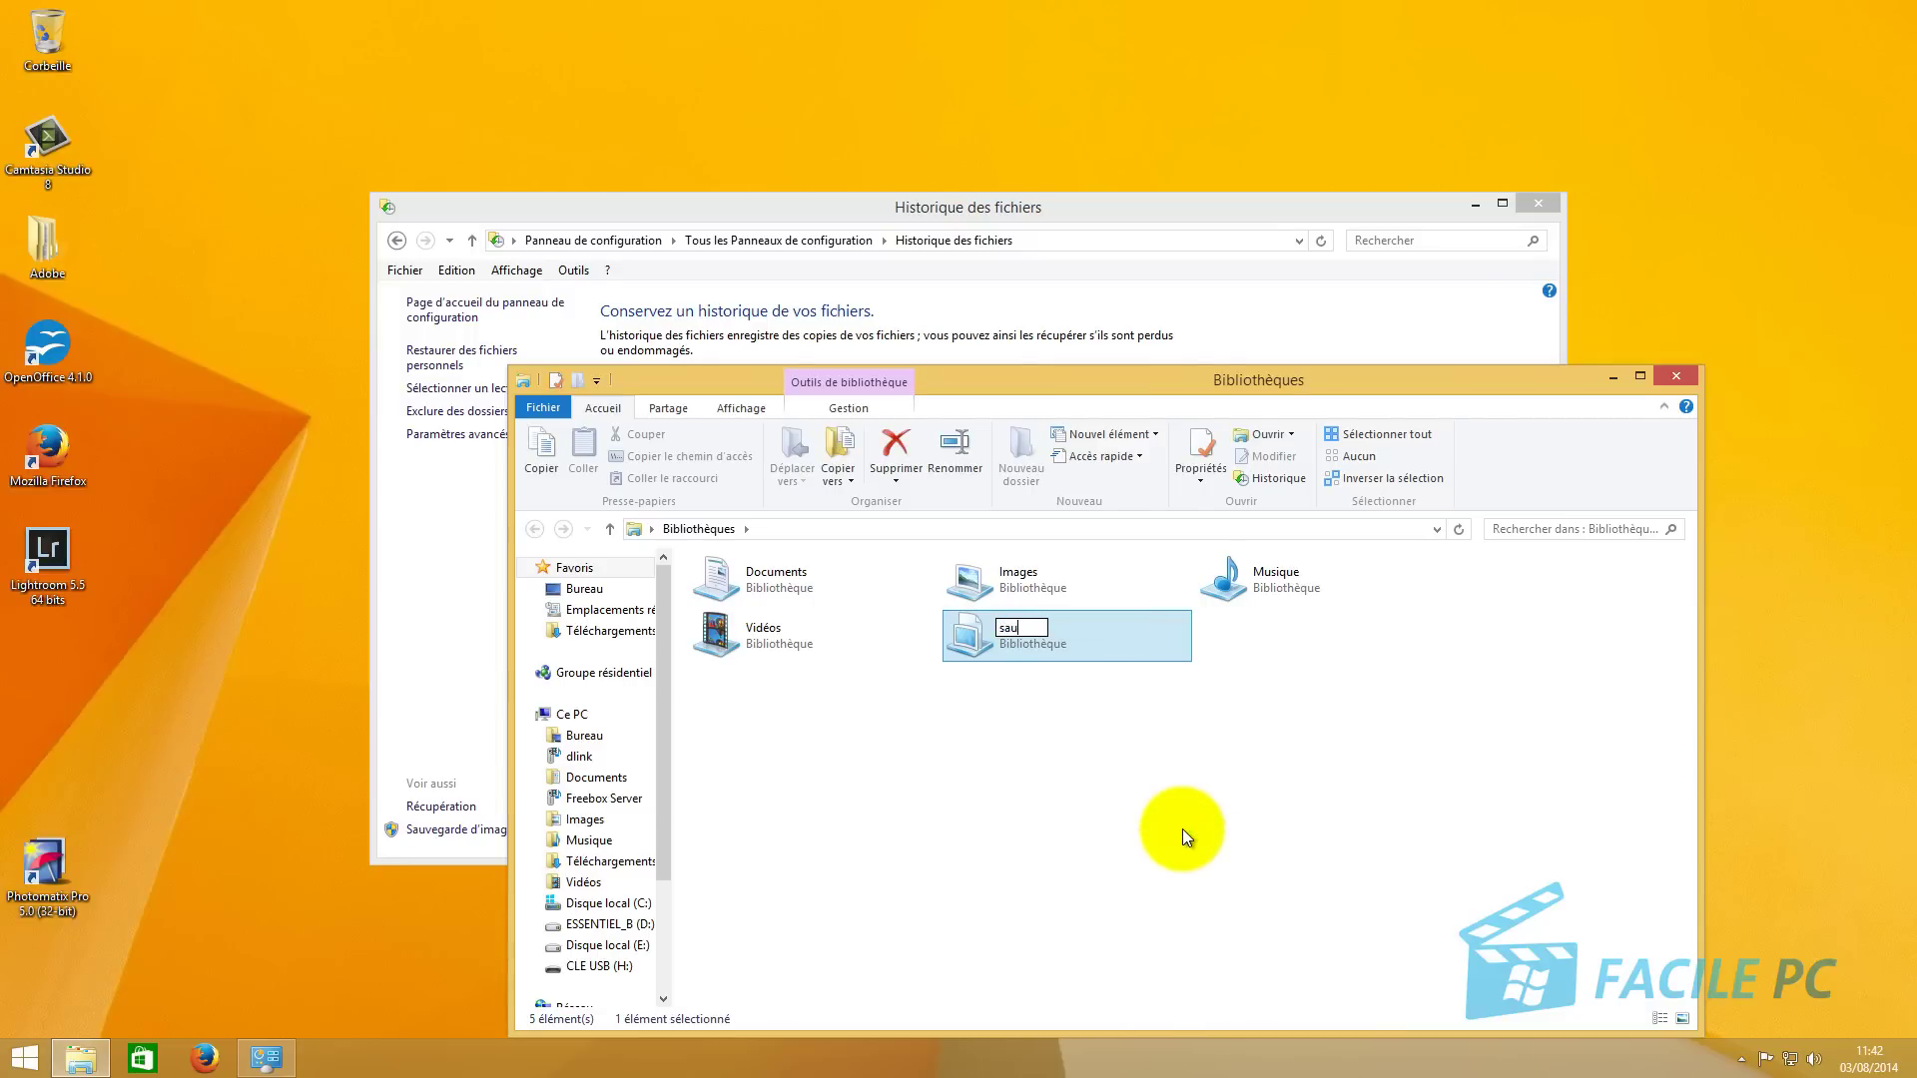
{"action": "type", "text": "vegarde"}
{"action": "left_click", "coordinate": [1182, 829]}
- Open the location management for the new sauvegarde library
{"action": "left_click", "coordinate": [1027, 631]}
{"action": "left_click", "coordinate": [1020, 719]}
{"action": "left_click", "coordinate": [1014, 644]}
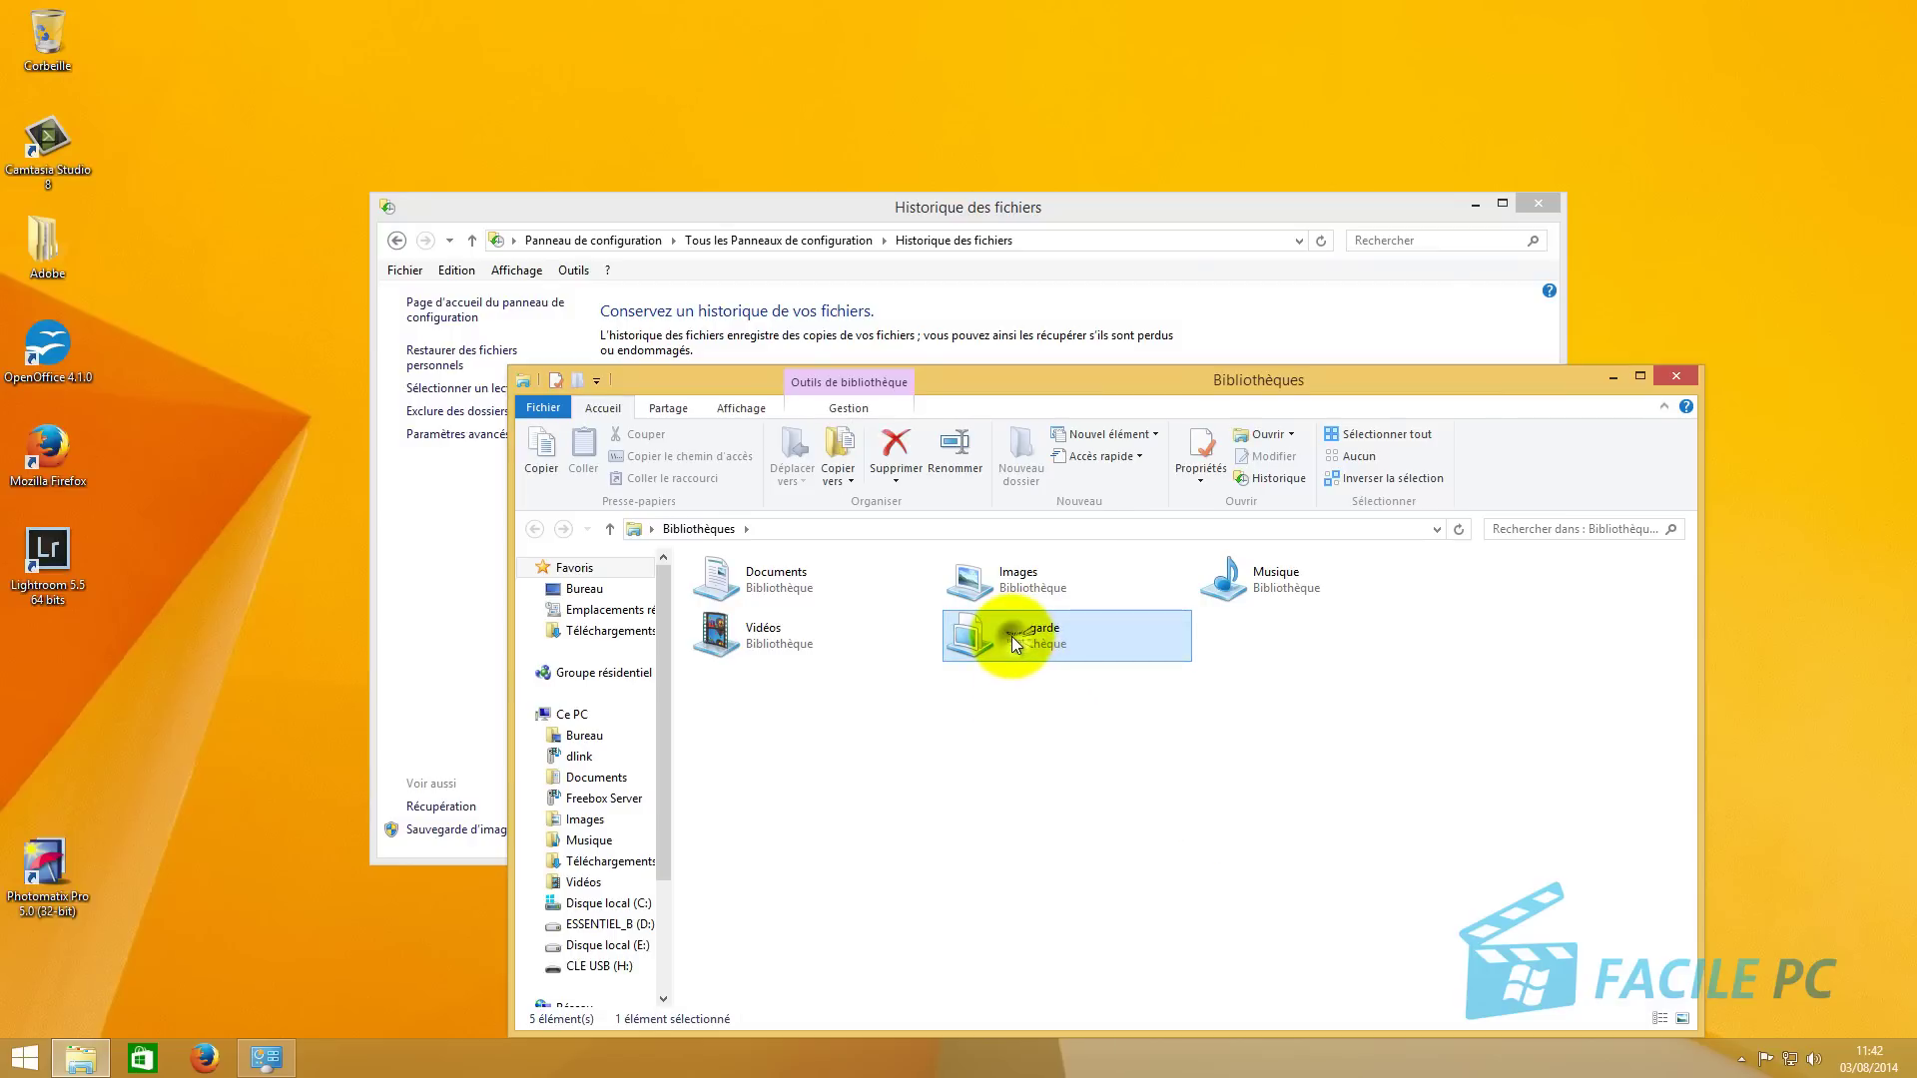
{"action": "left_click", "coordinate": [851, 407]}
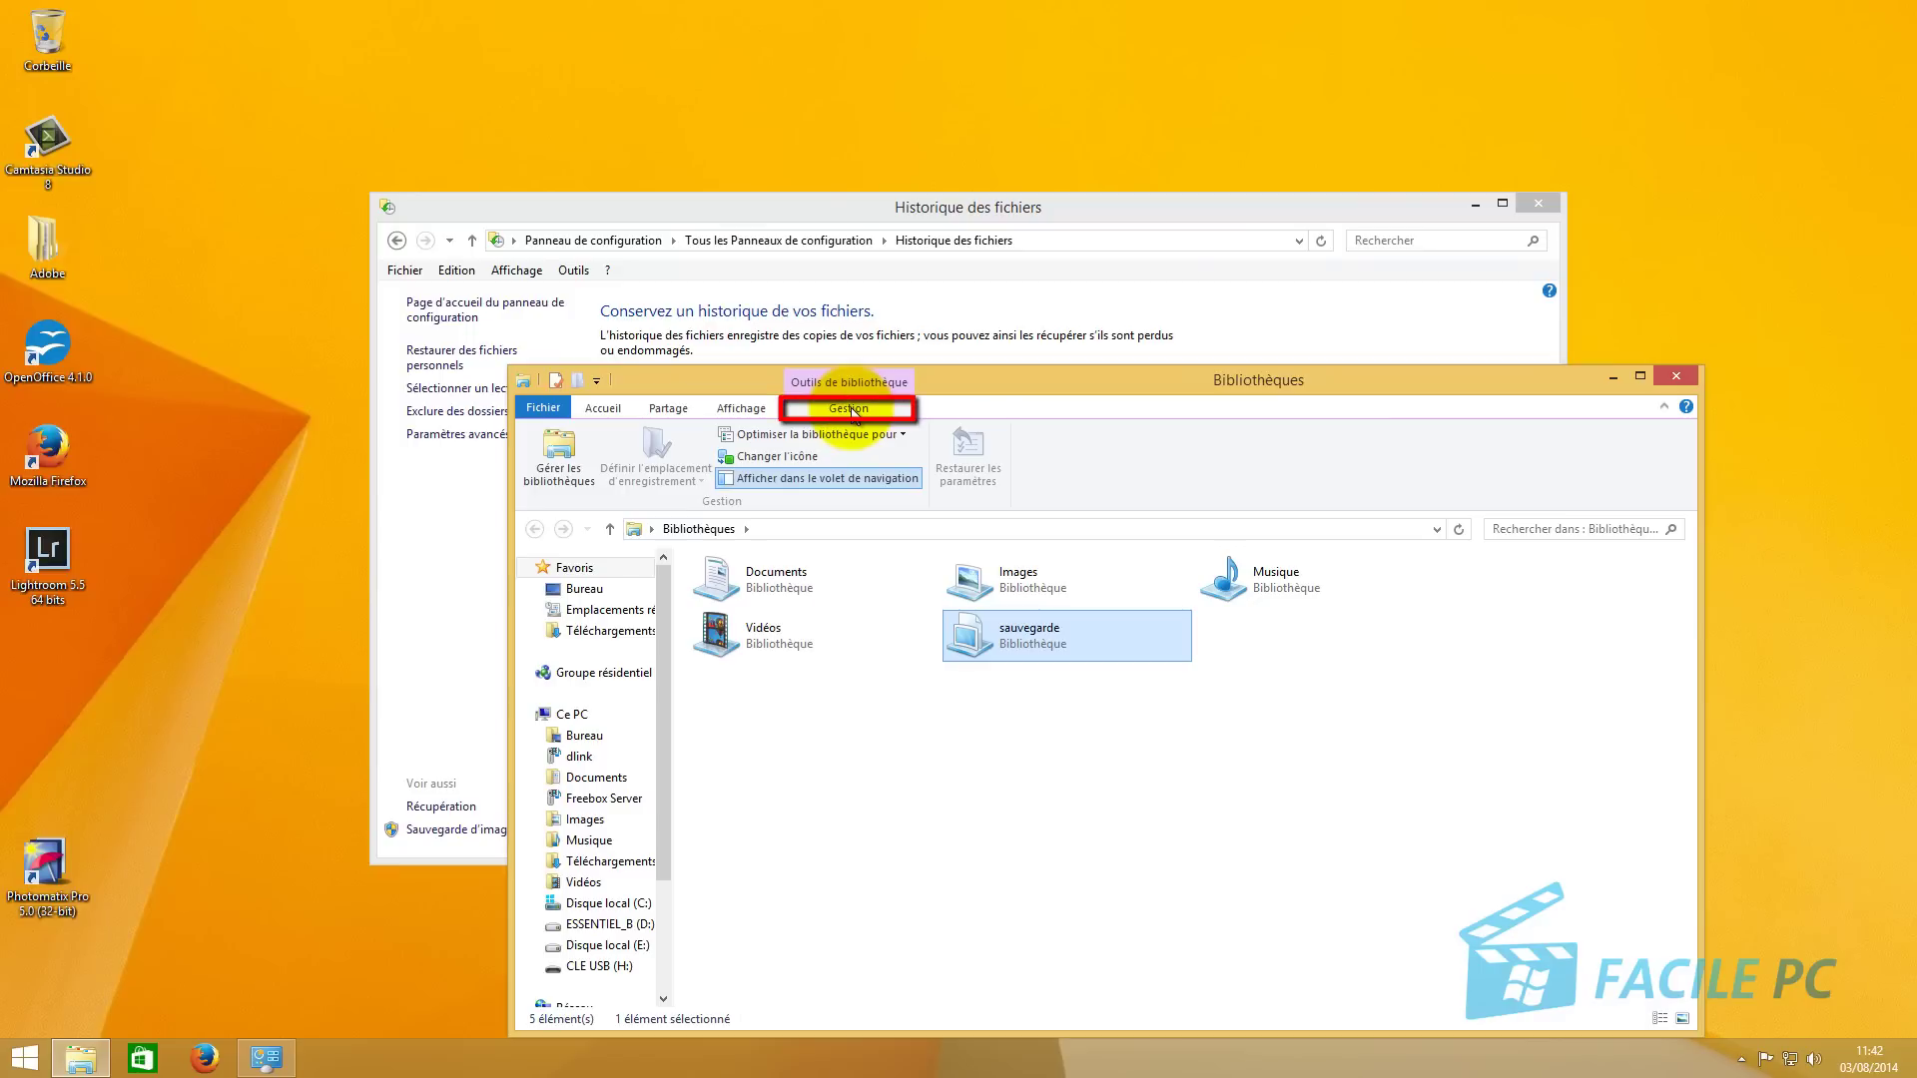
{"action": "left_click", "coordinate": [563, 459]}
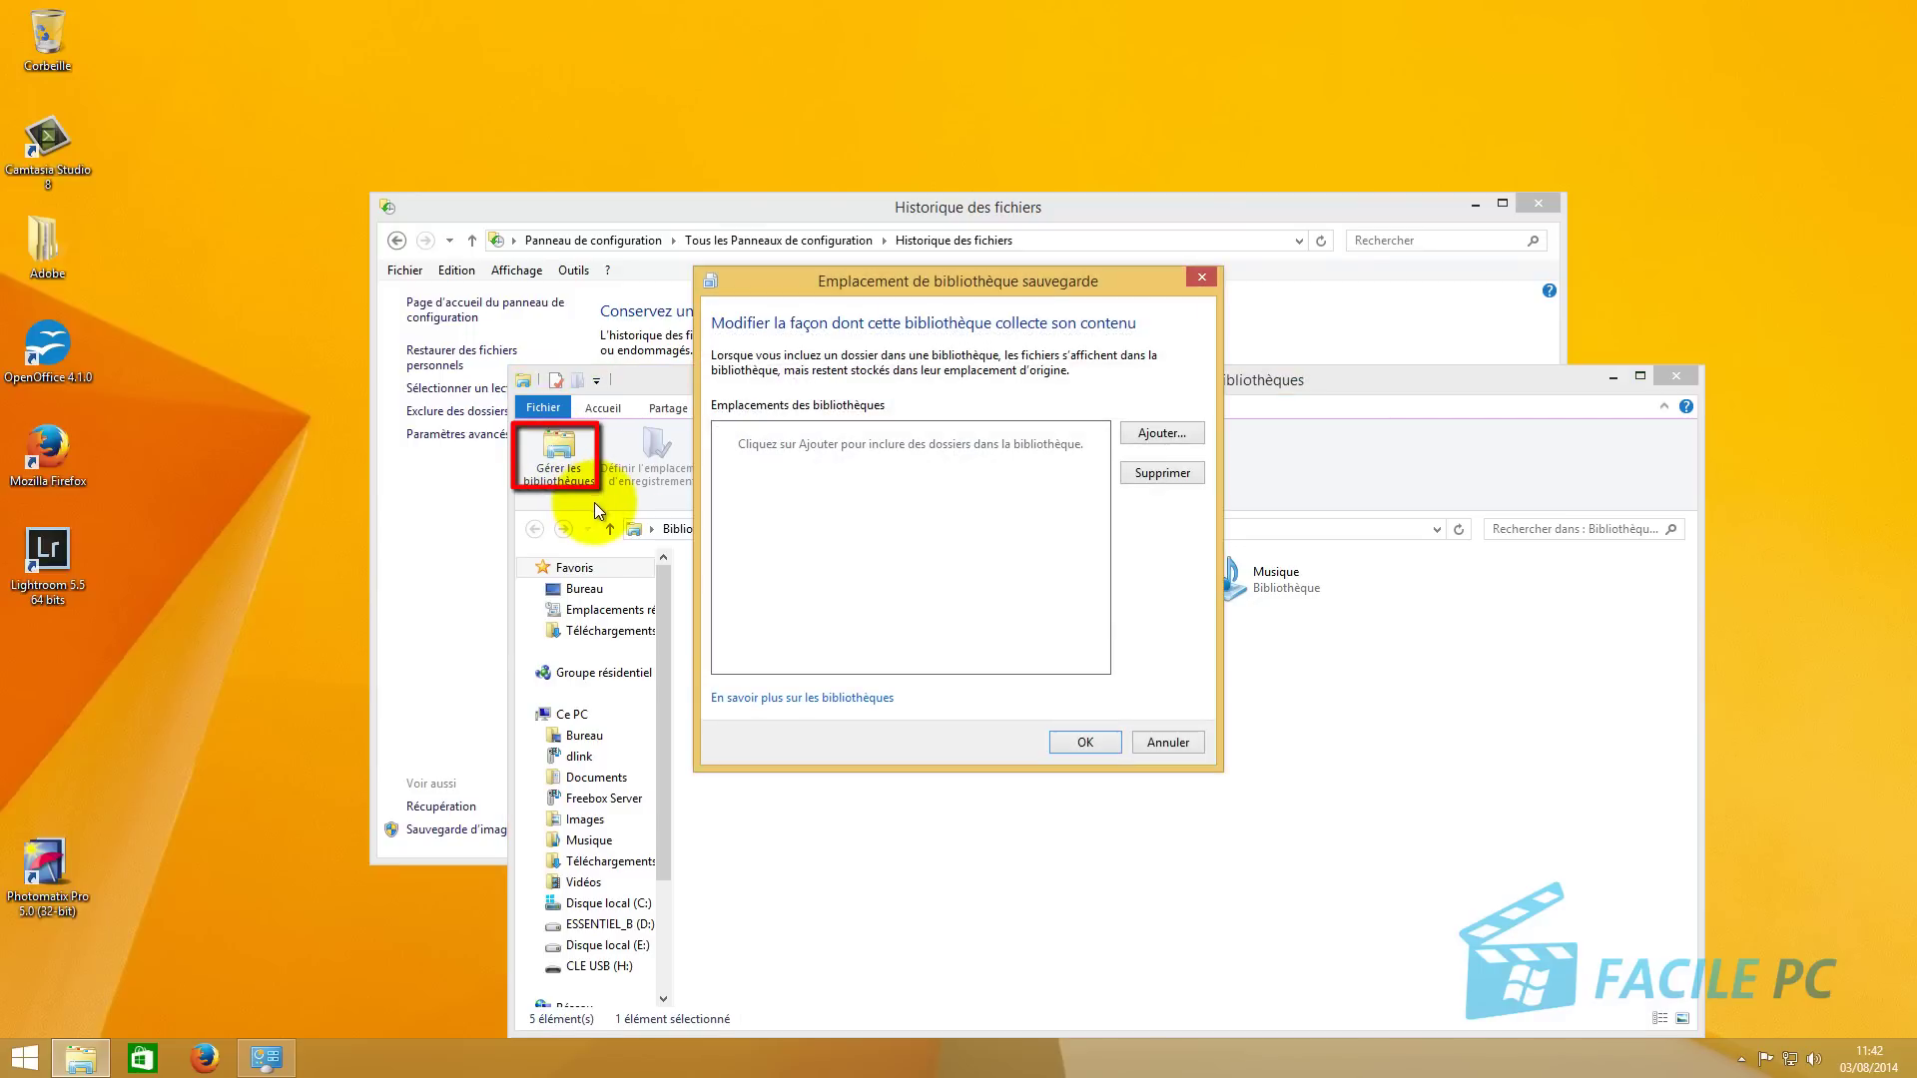
- Include the folder C:\Program Files (x86)\OpenOffice 4\share in the sauvegarde library and save its locations
{"action": "left_click", "coordinate": [1156, 432]}
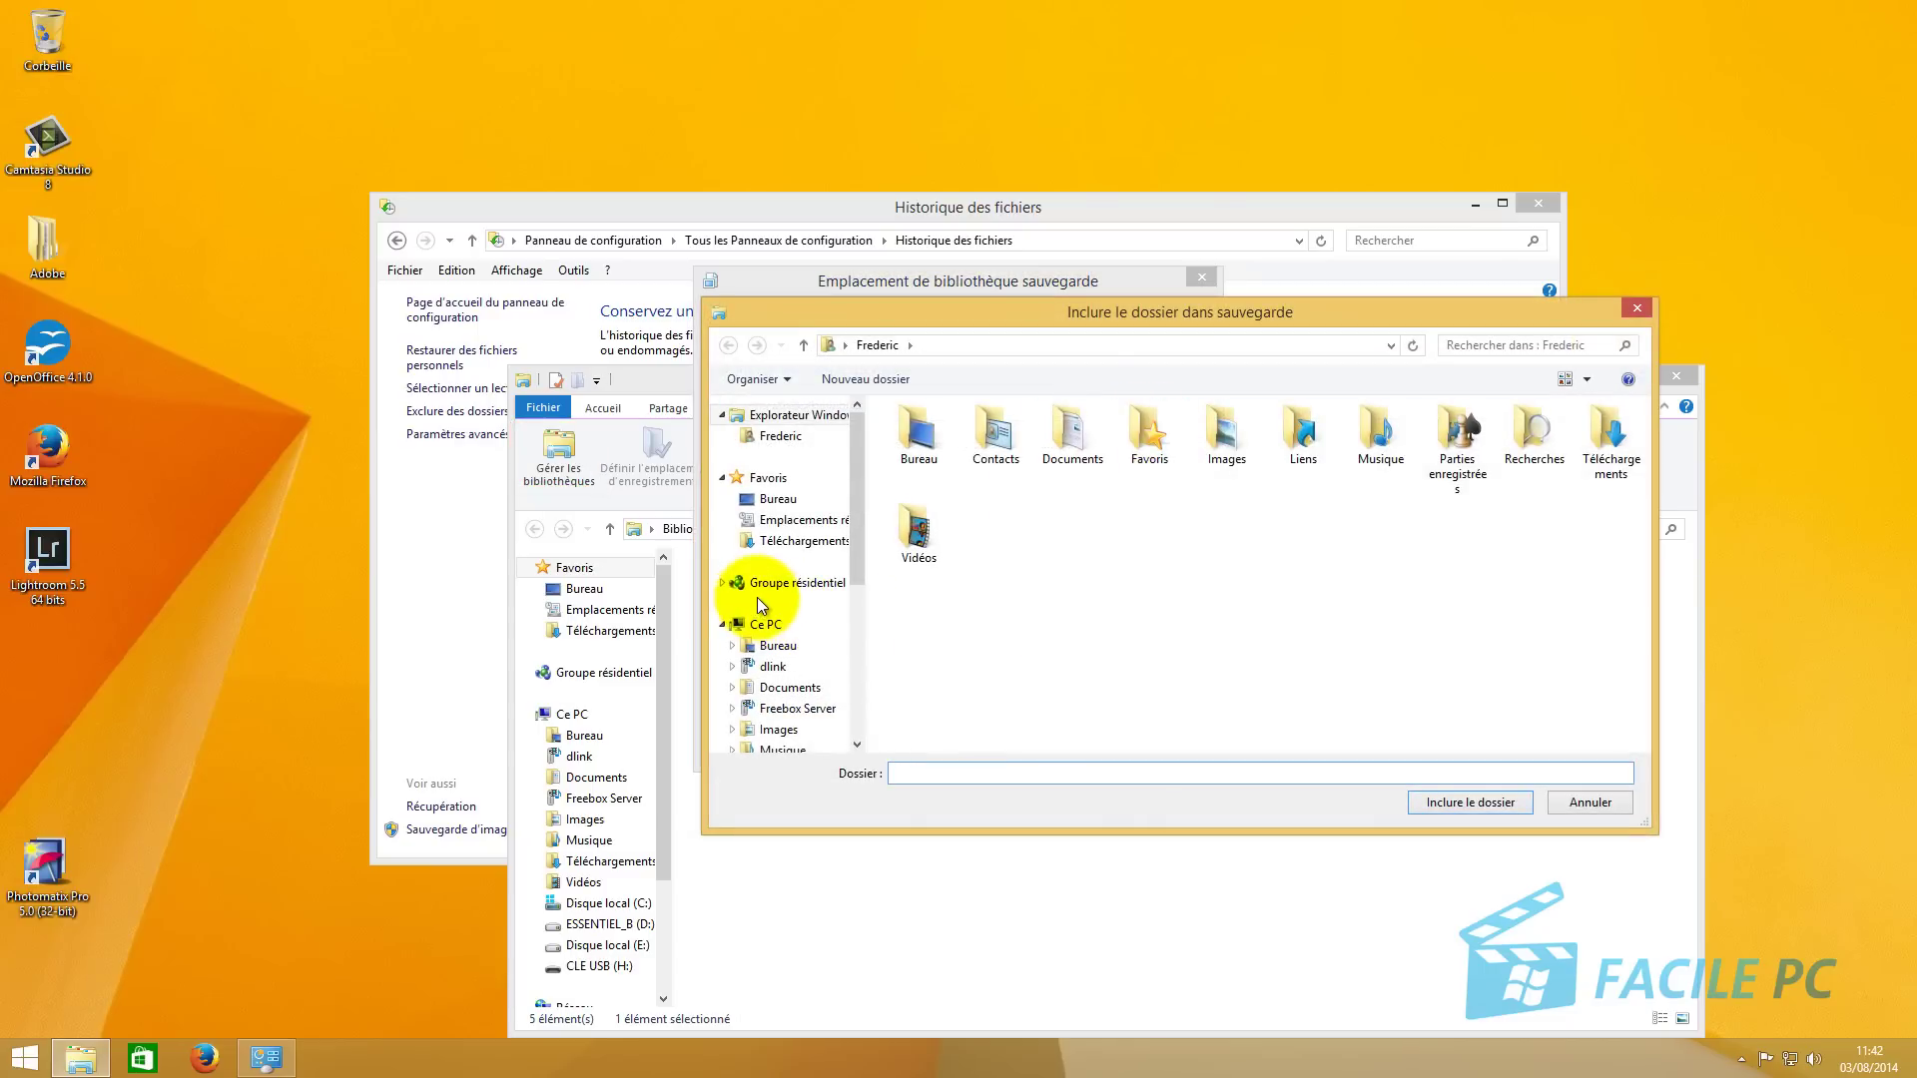
{"action": "left_click_drag", "start_coordinate": [859, 560], "coordinate": [859, 662]}
{"action": "left_click", "coordinate": [788, 616]}
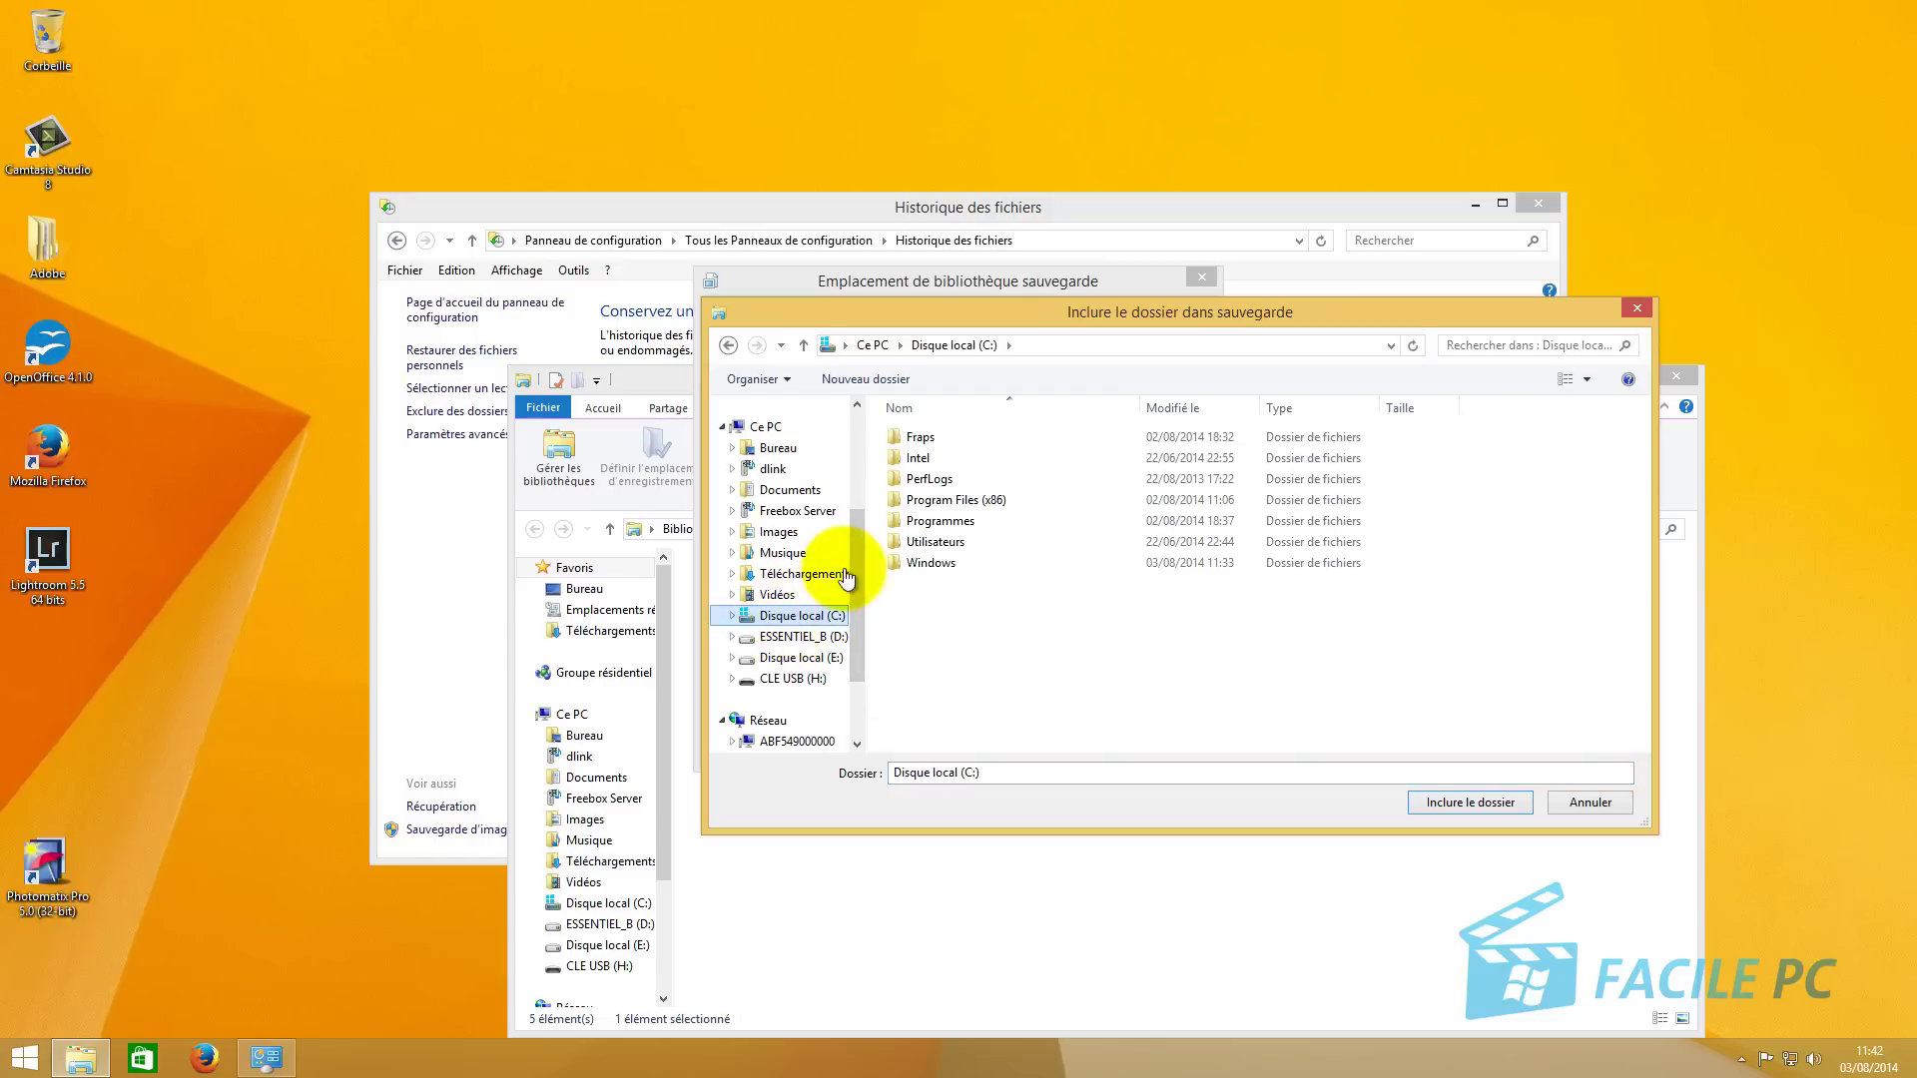
{"action": "double_click", "coordinate": [929, 502]}
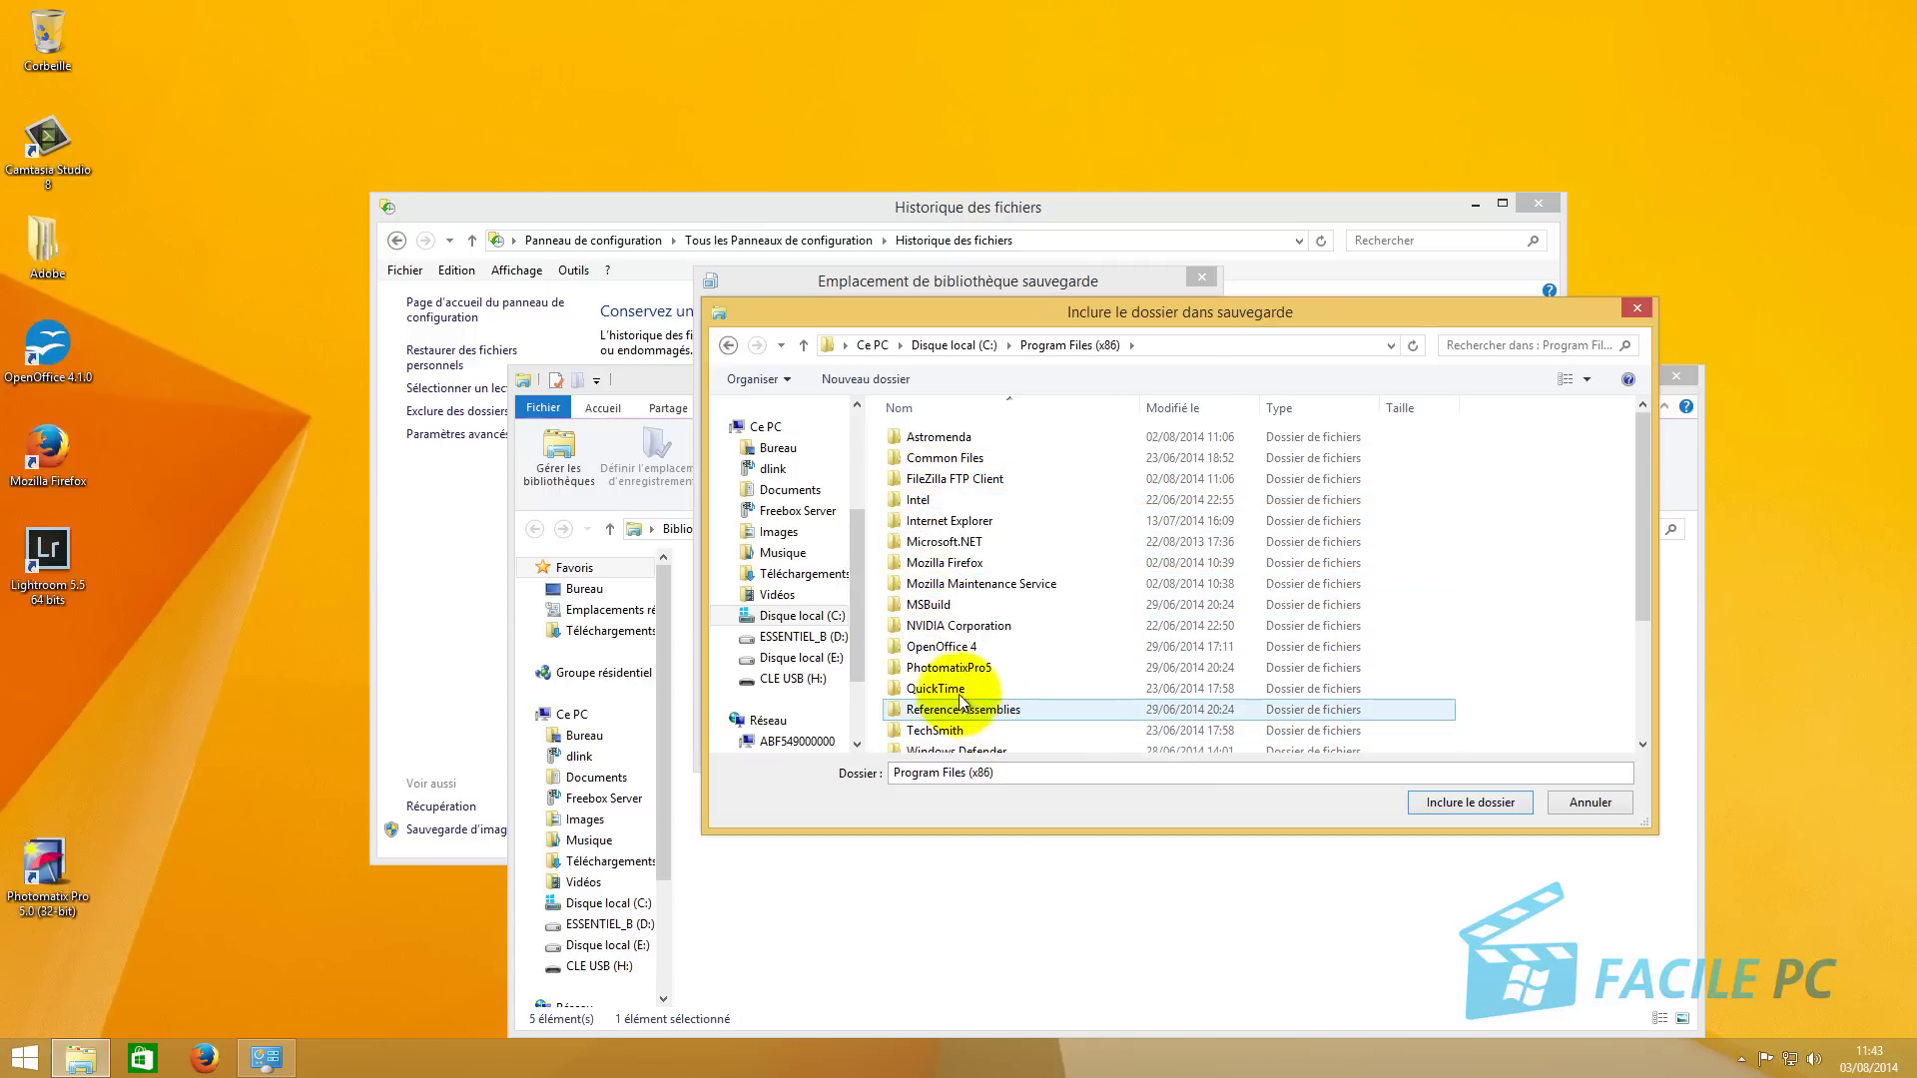
{"action": "double_click", "coordinate": [944, 650]}
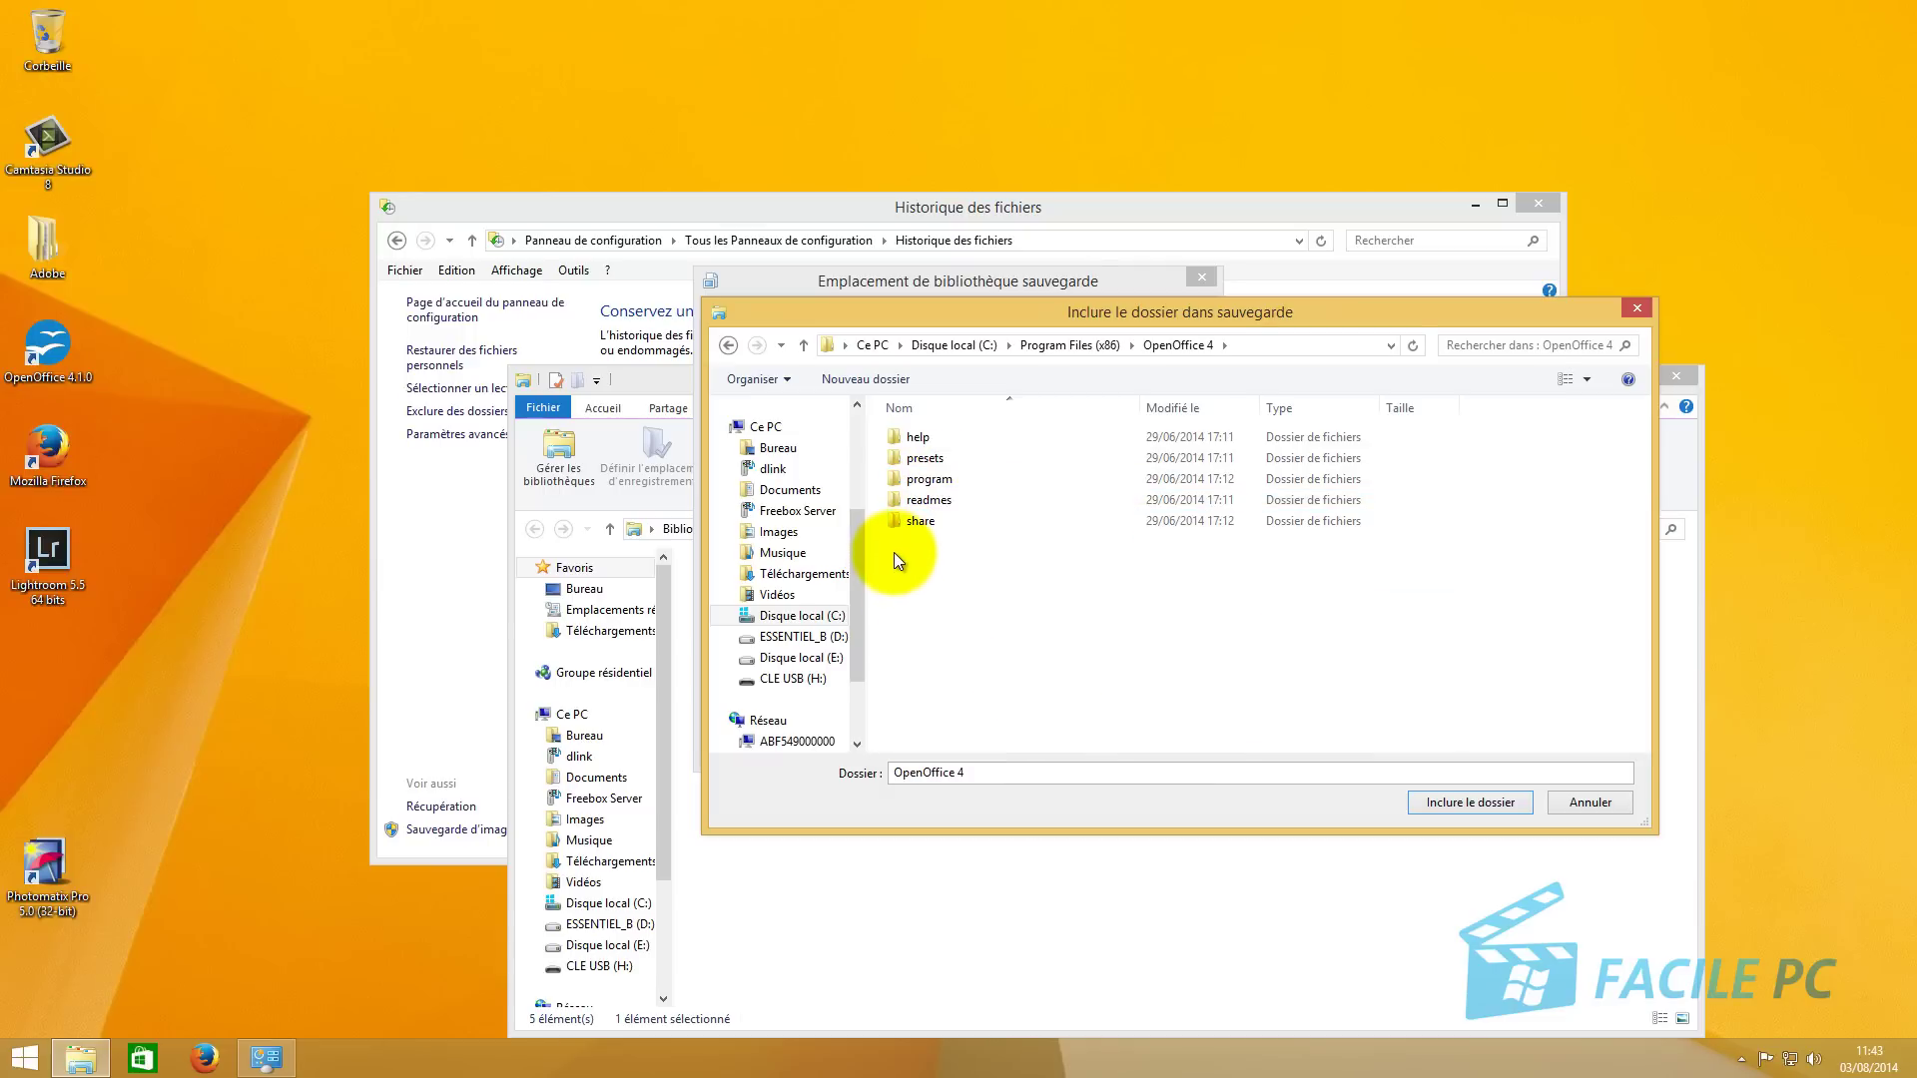
{"action": "double_click", "coordinate": [911, 521]}
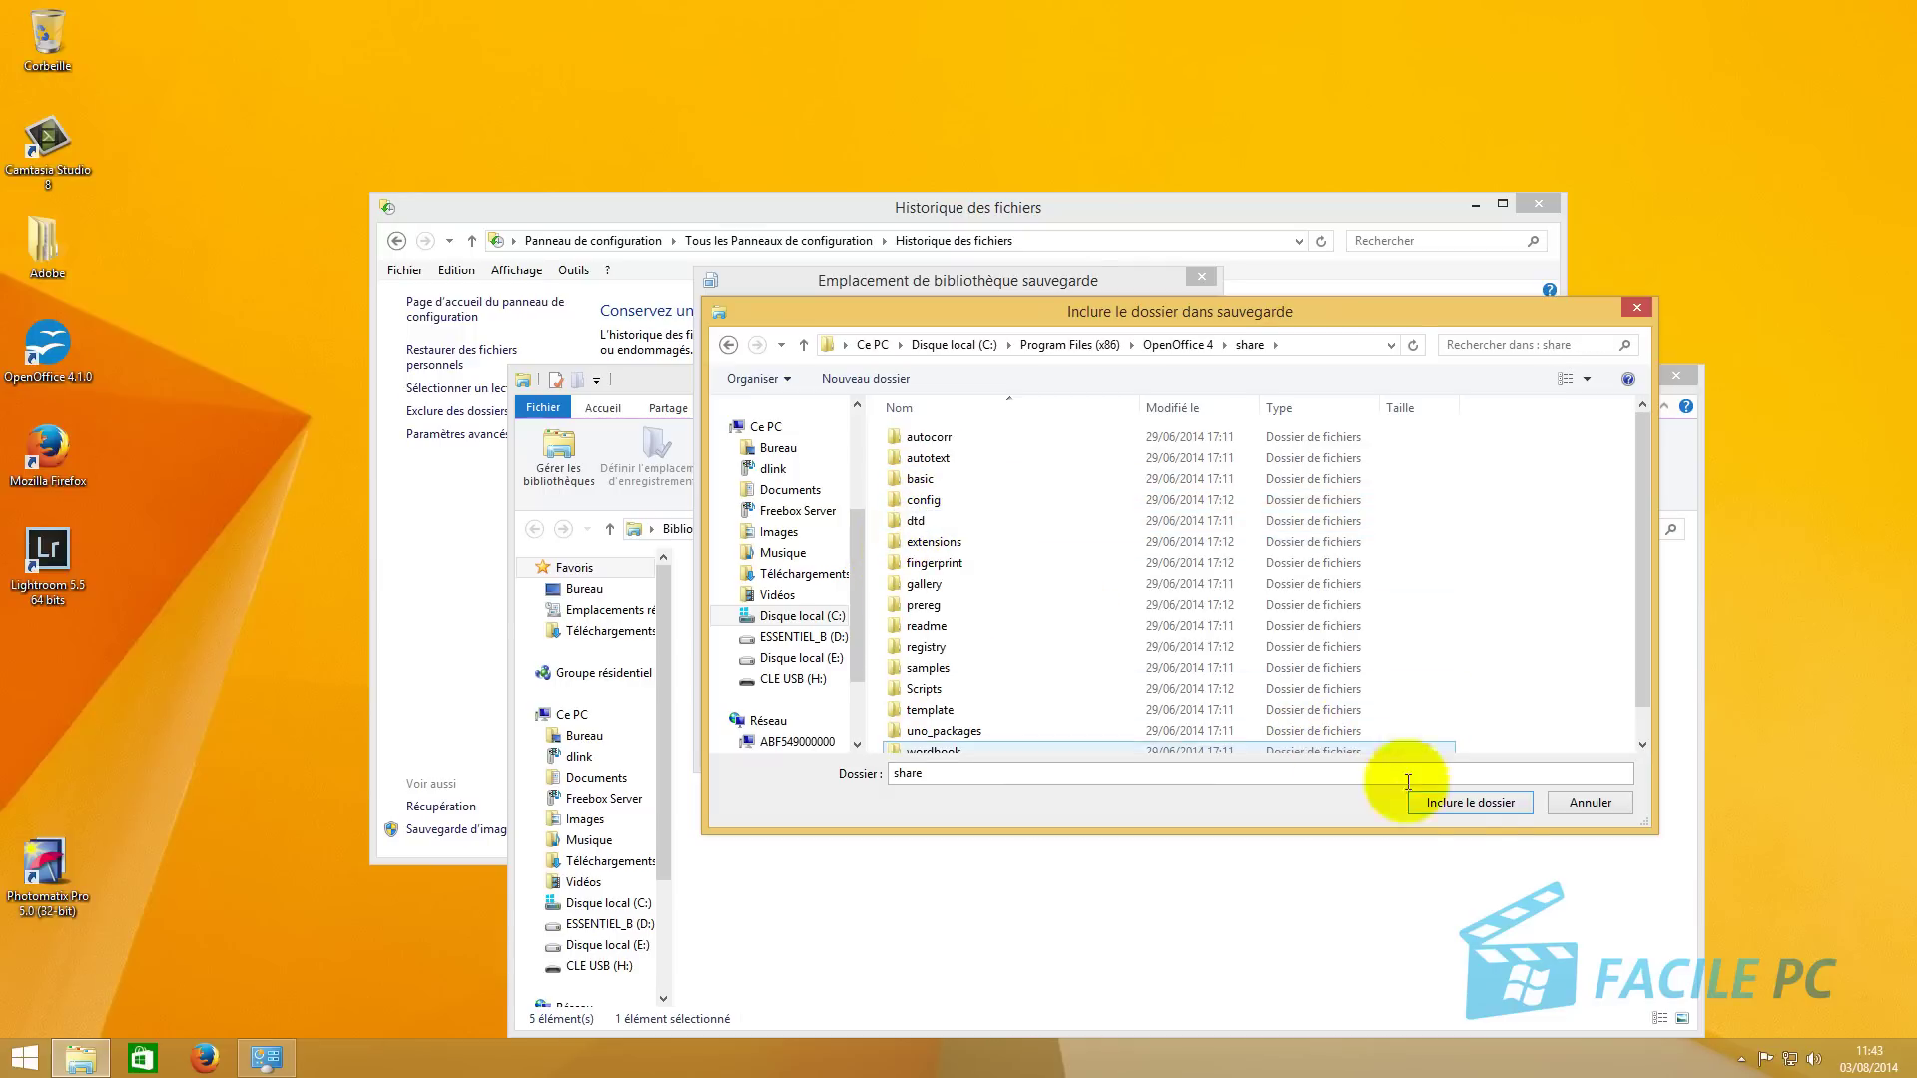
{"action": "left_click", "coordinate": [1474, 805]}
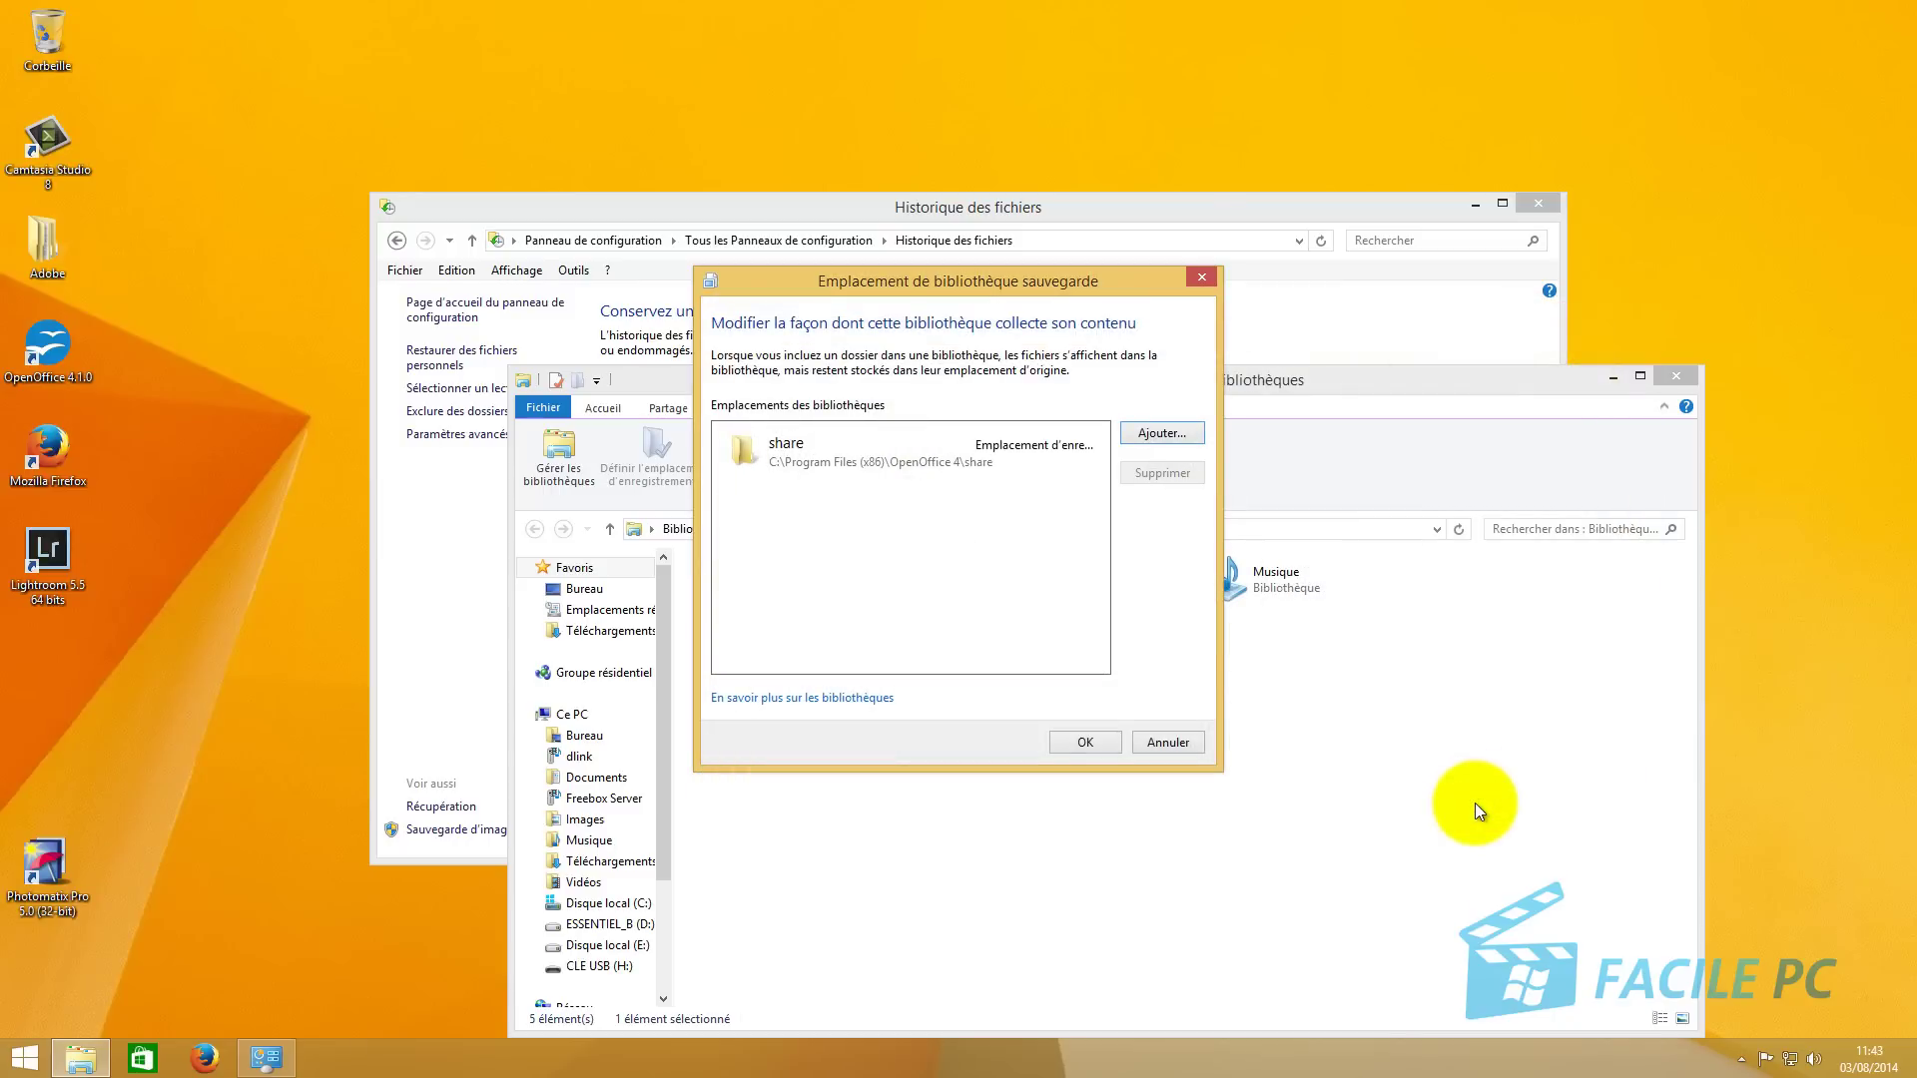
{"action": "left_click", "coordinate": [1085, 742]}
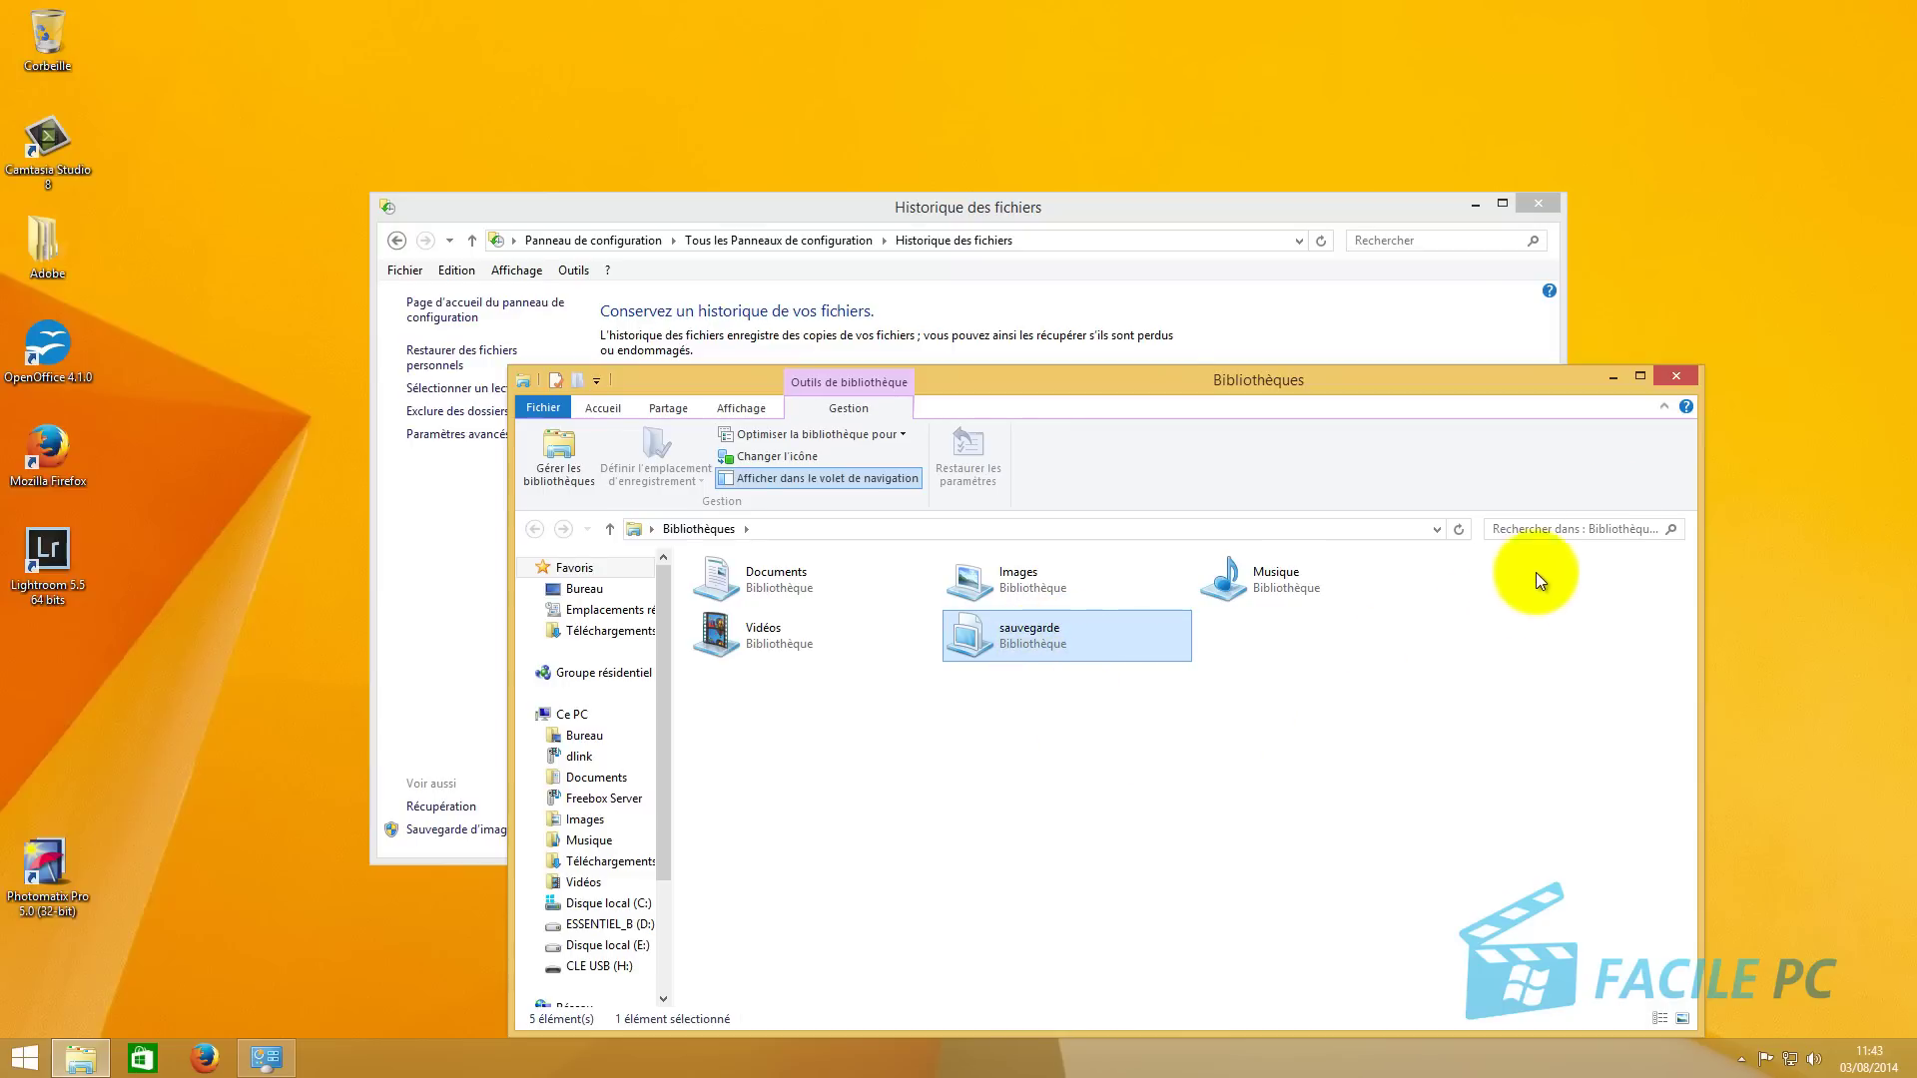
- Close the Bibliothèques window and run a file history backup immediately
{"action": "left_click", "coordinate": [1676, 378]}
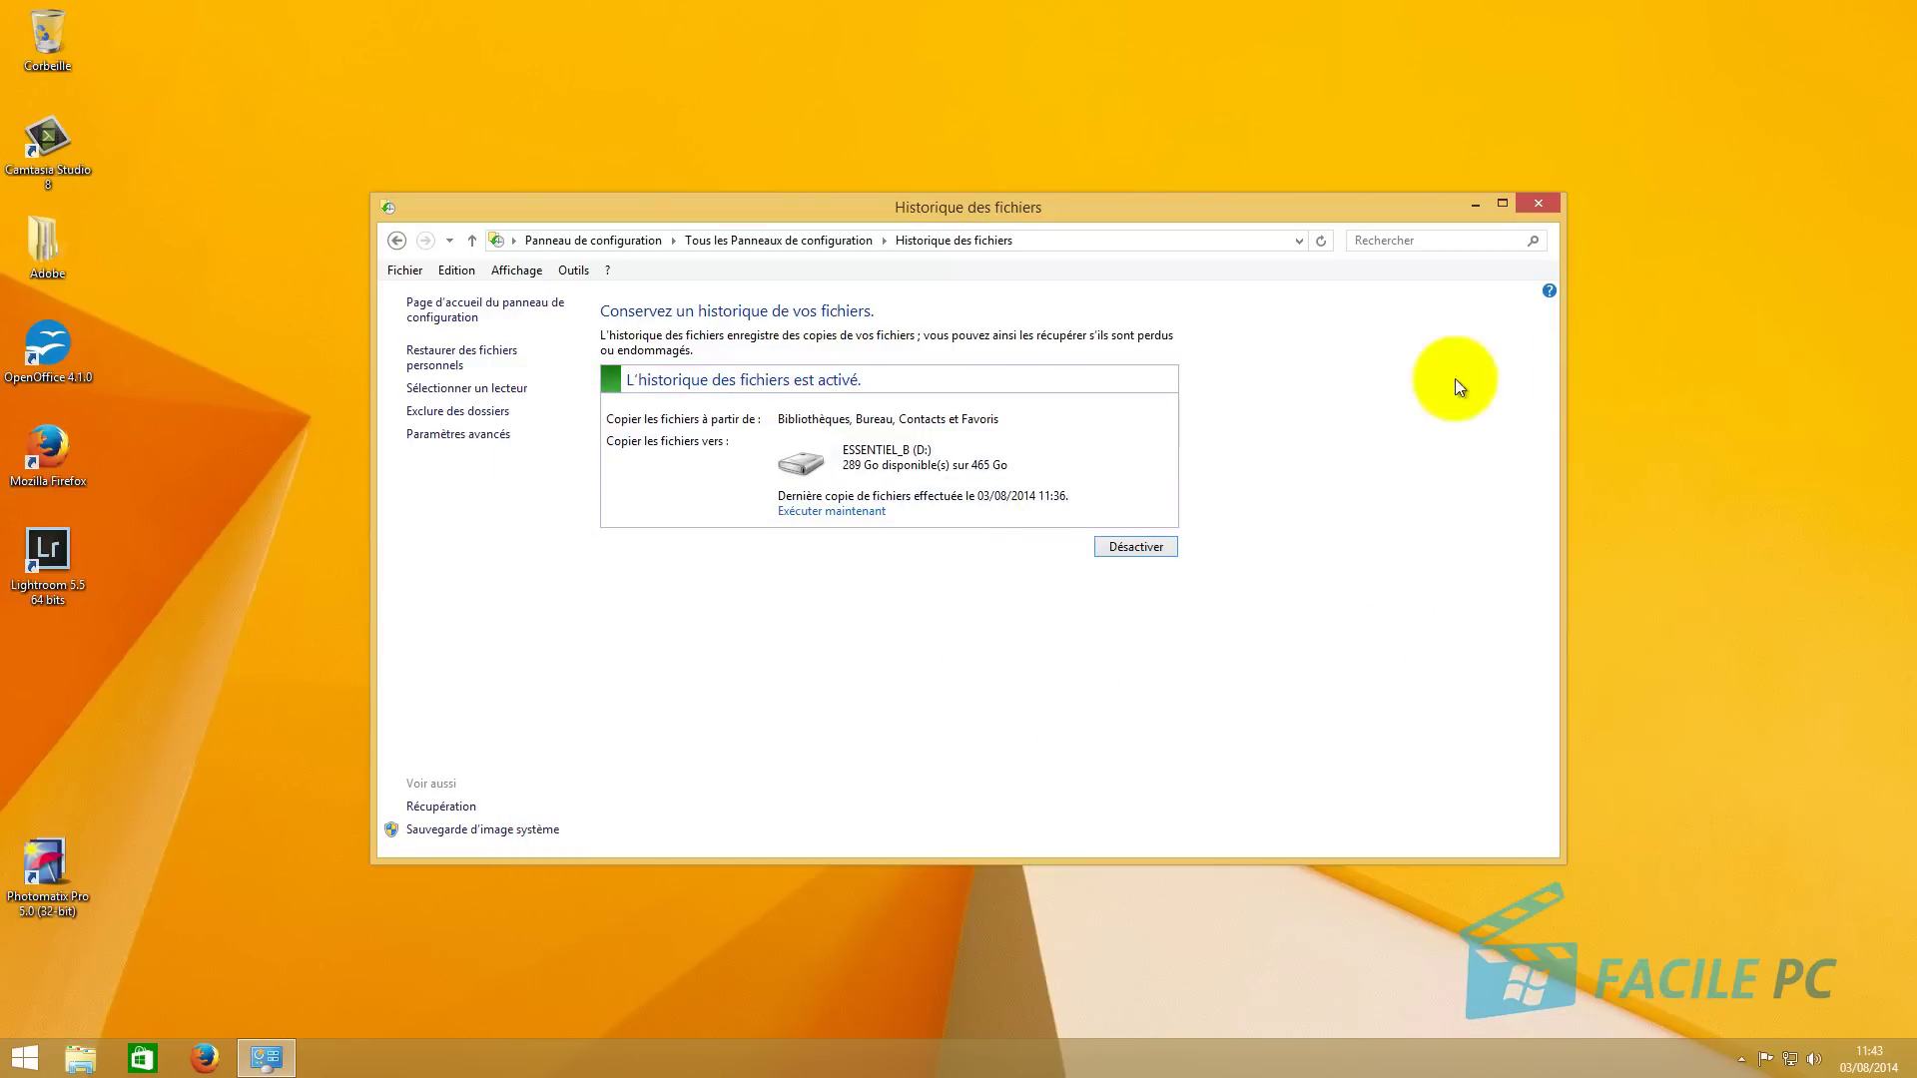
{"action": "left_click", "coordinate": [849, 513]}
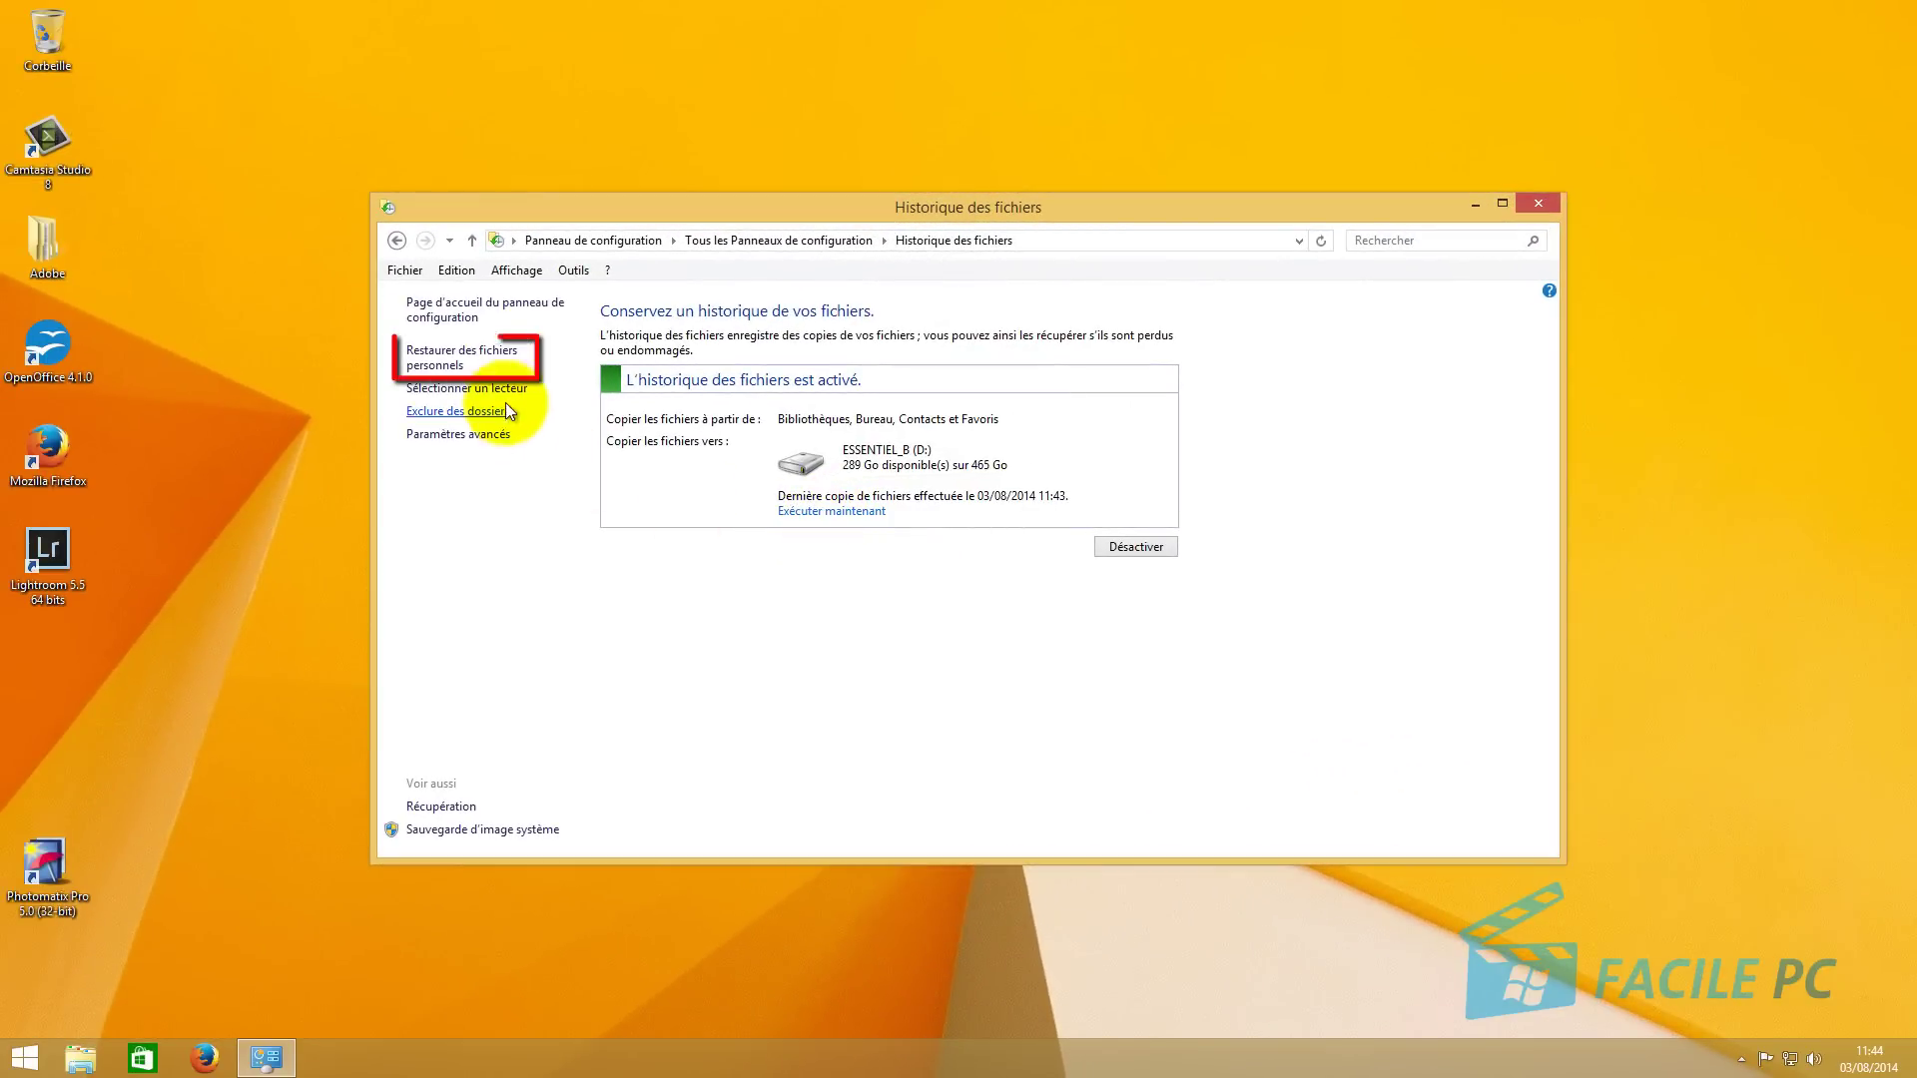
- Open the restore view for personal files, check the backed-up sauvegarde library, and open the backed-up Images library
{"action": "left_click", "coordinate": [442, 355]}
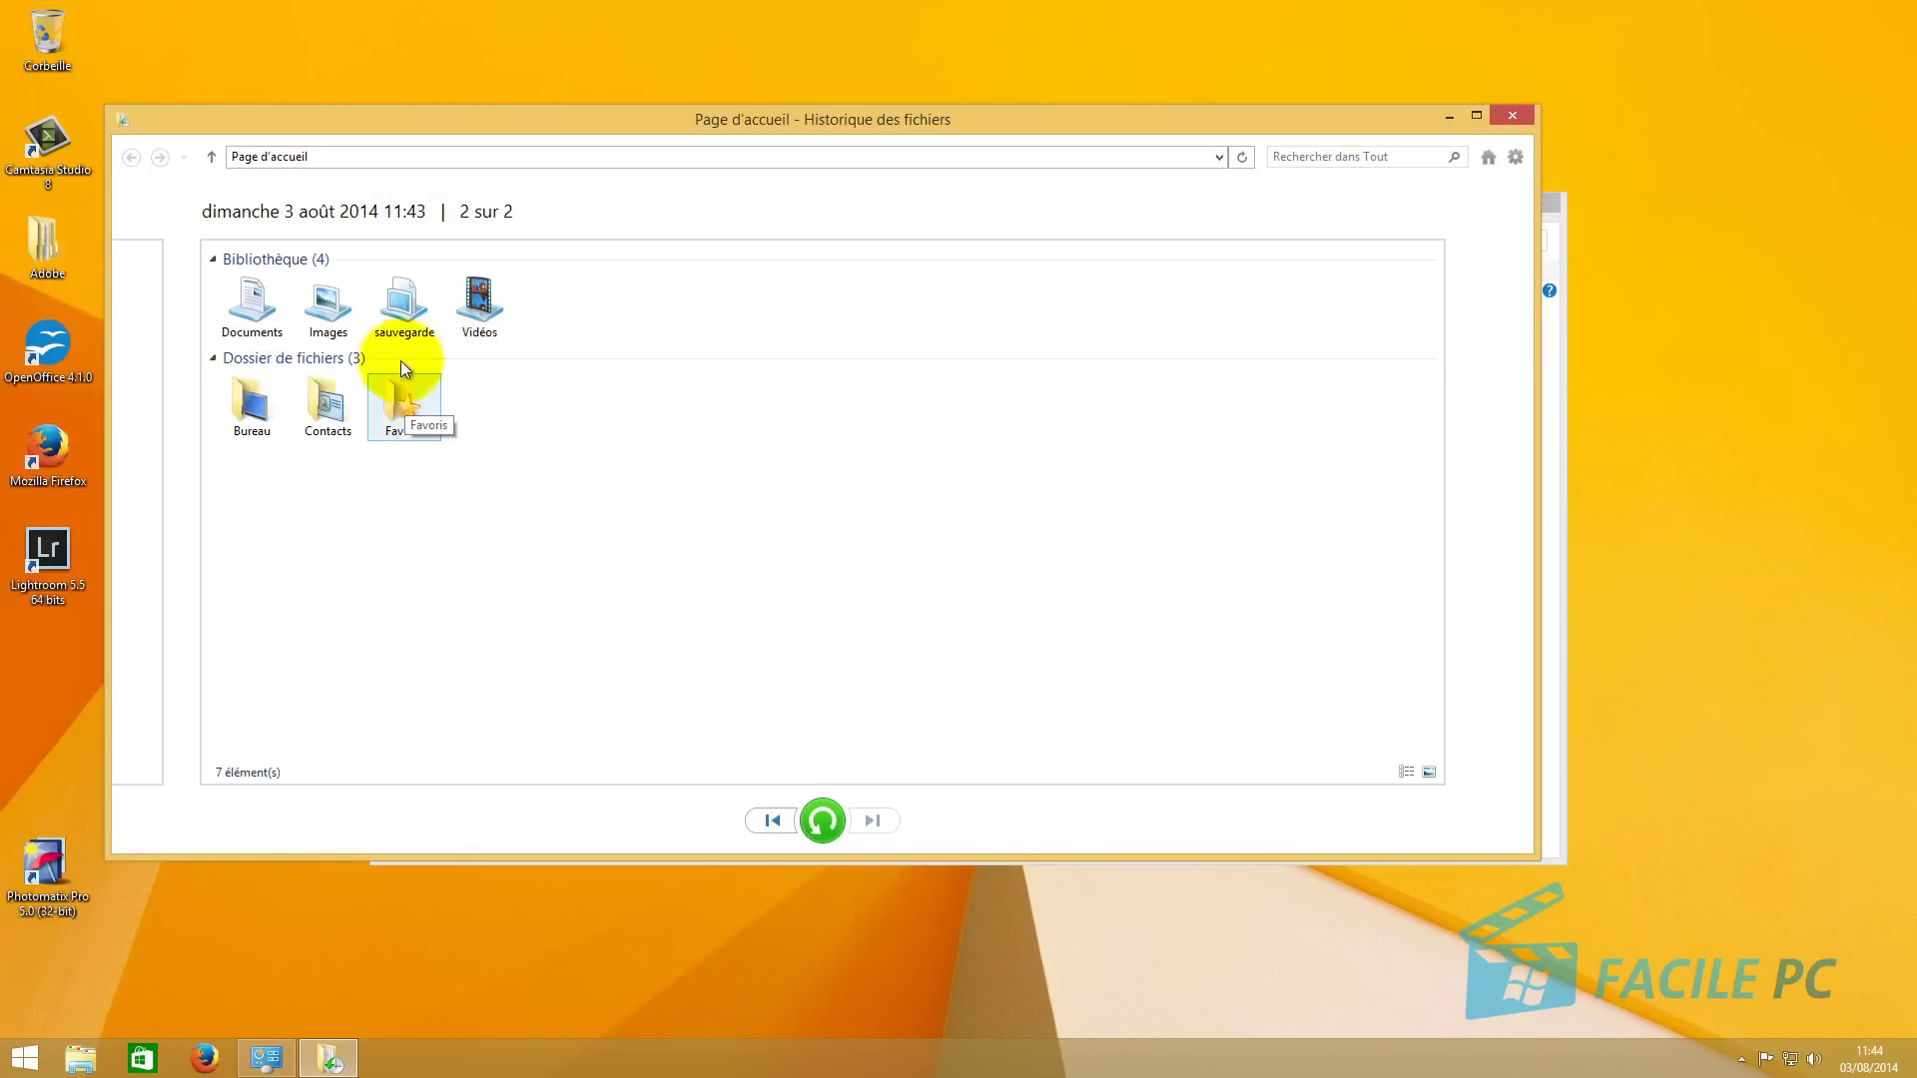
{"action": "double_click", "coordinate": [405, 309]}
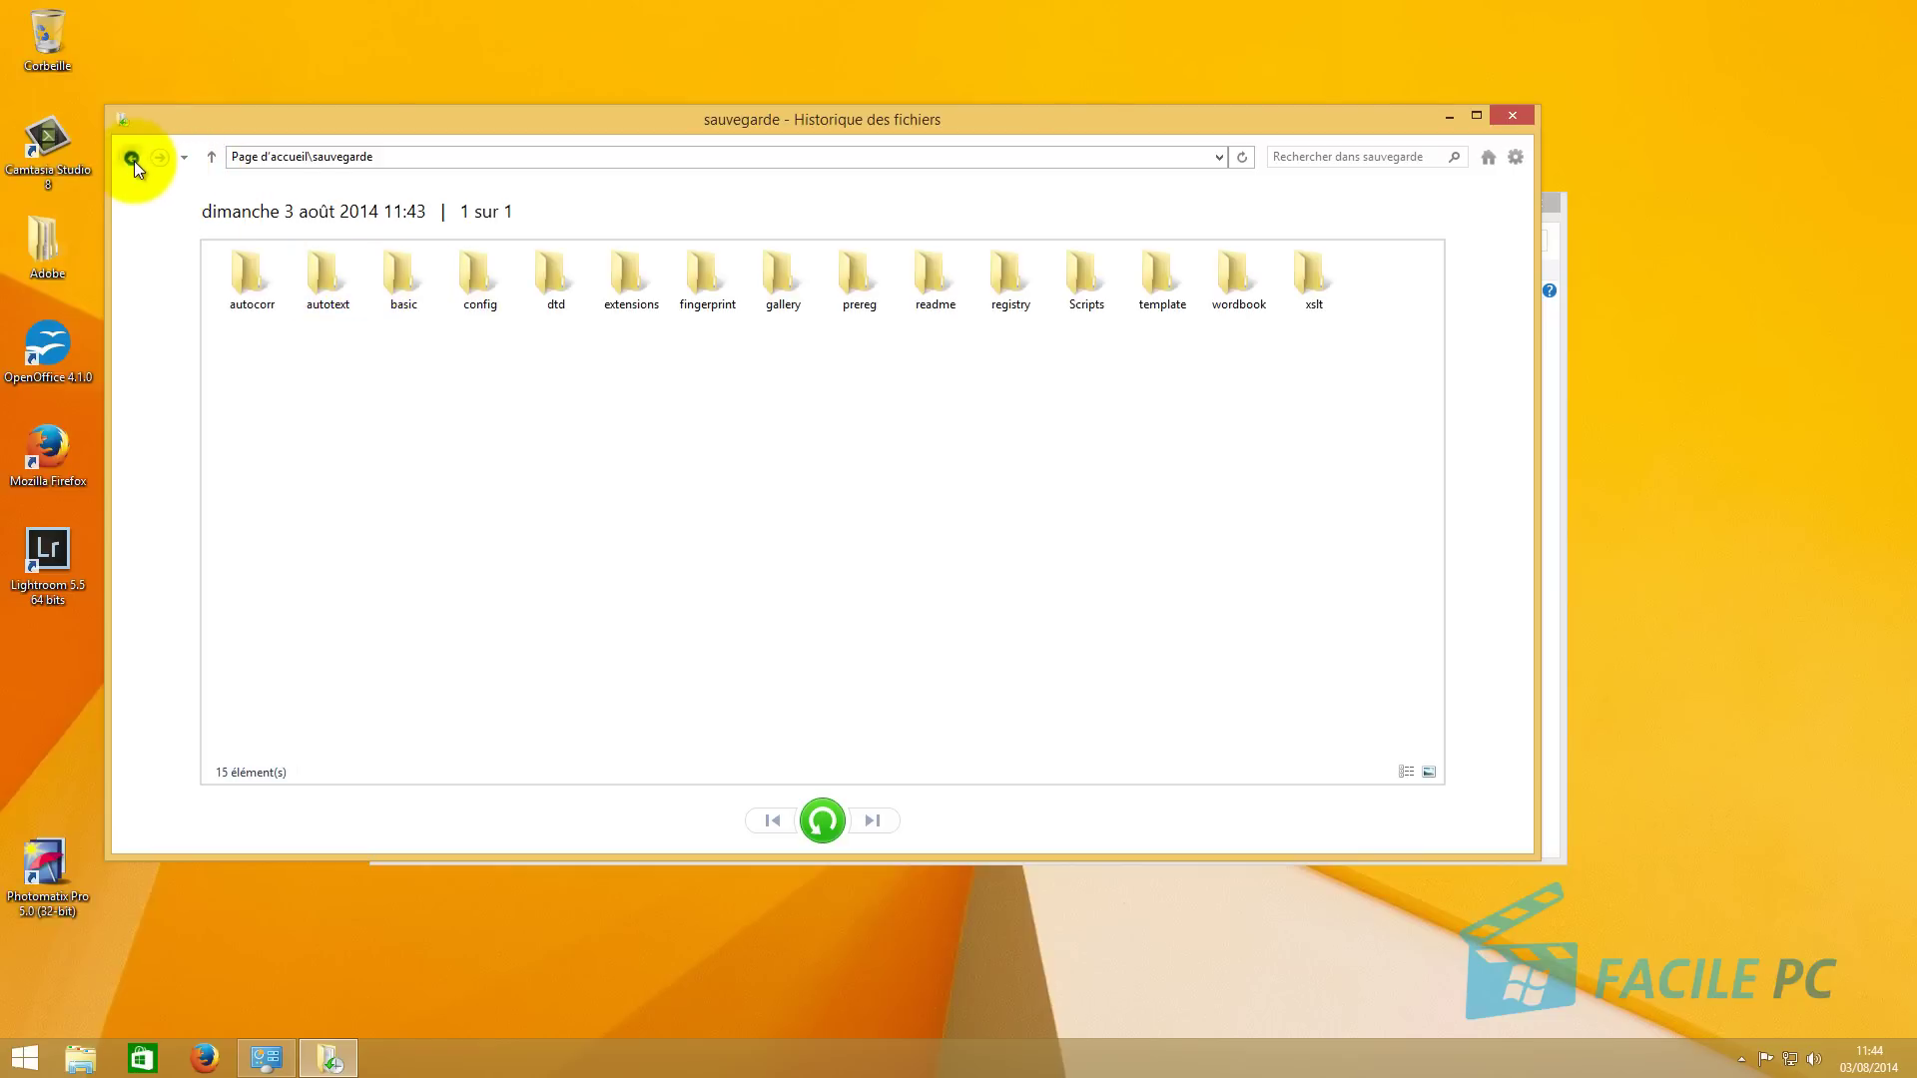
{"action": "left_click", "coordinate": [132, 158]}
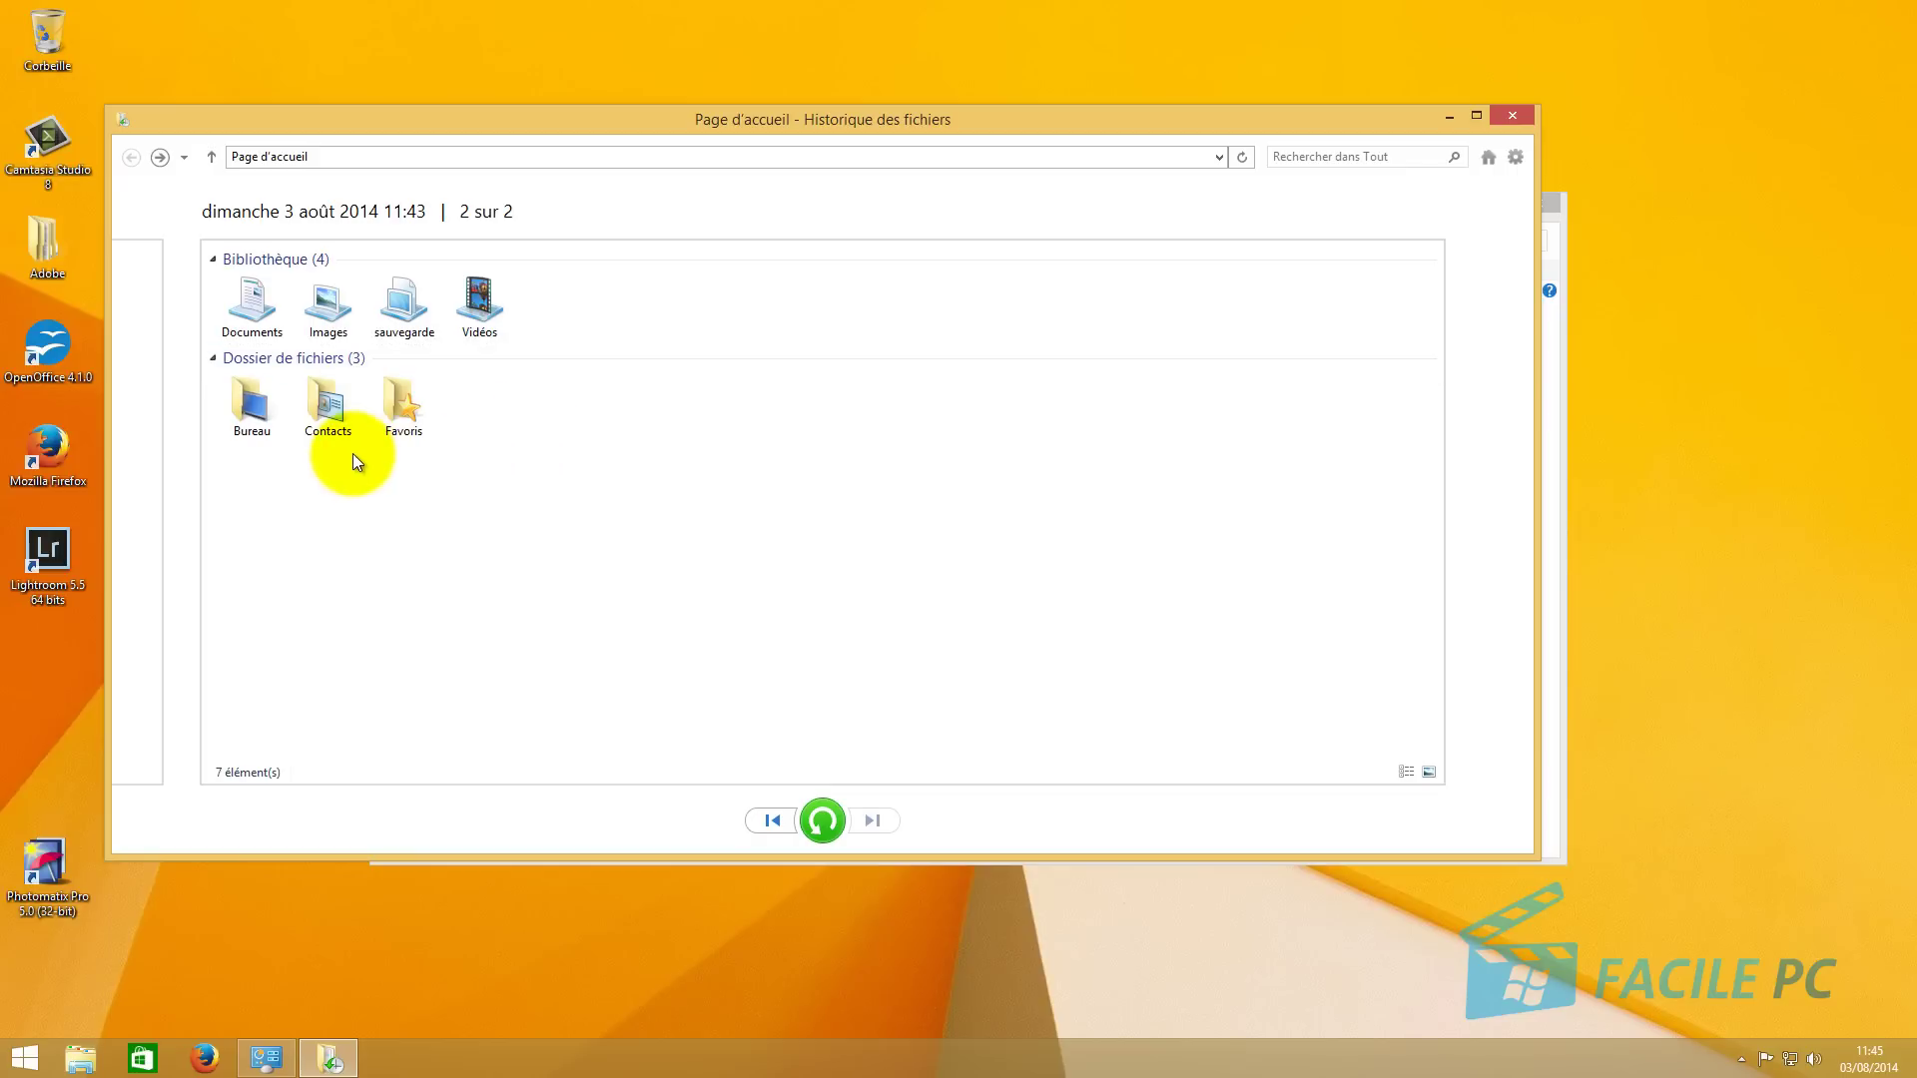
{"action": "double_click", "coordinate": [329, 304]}
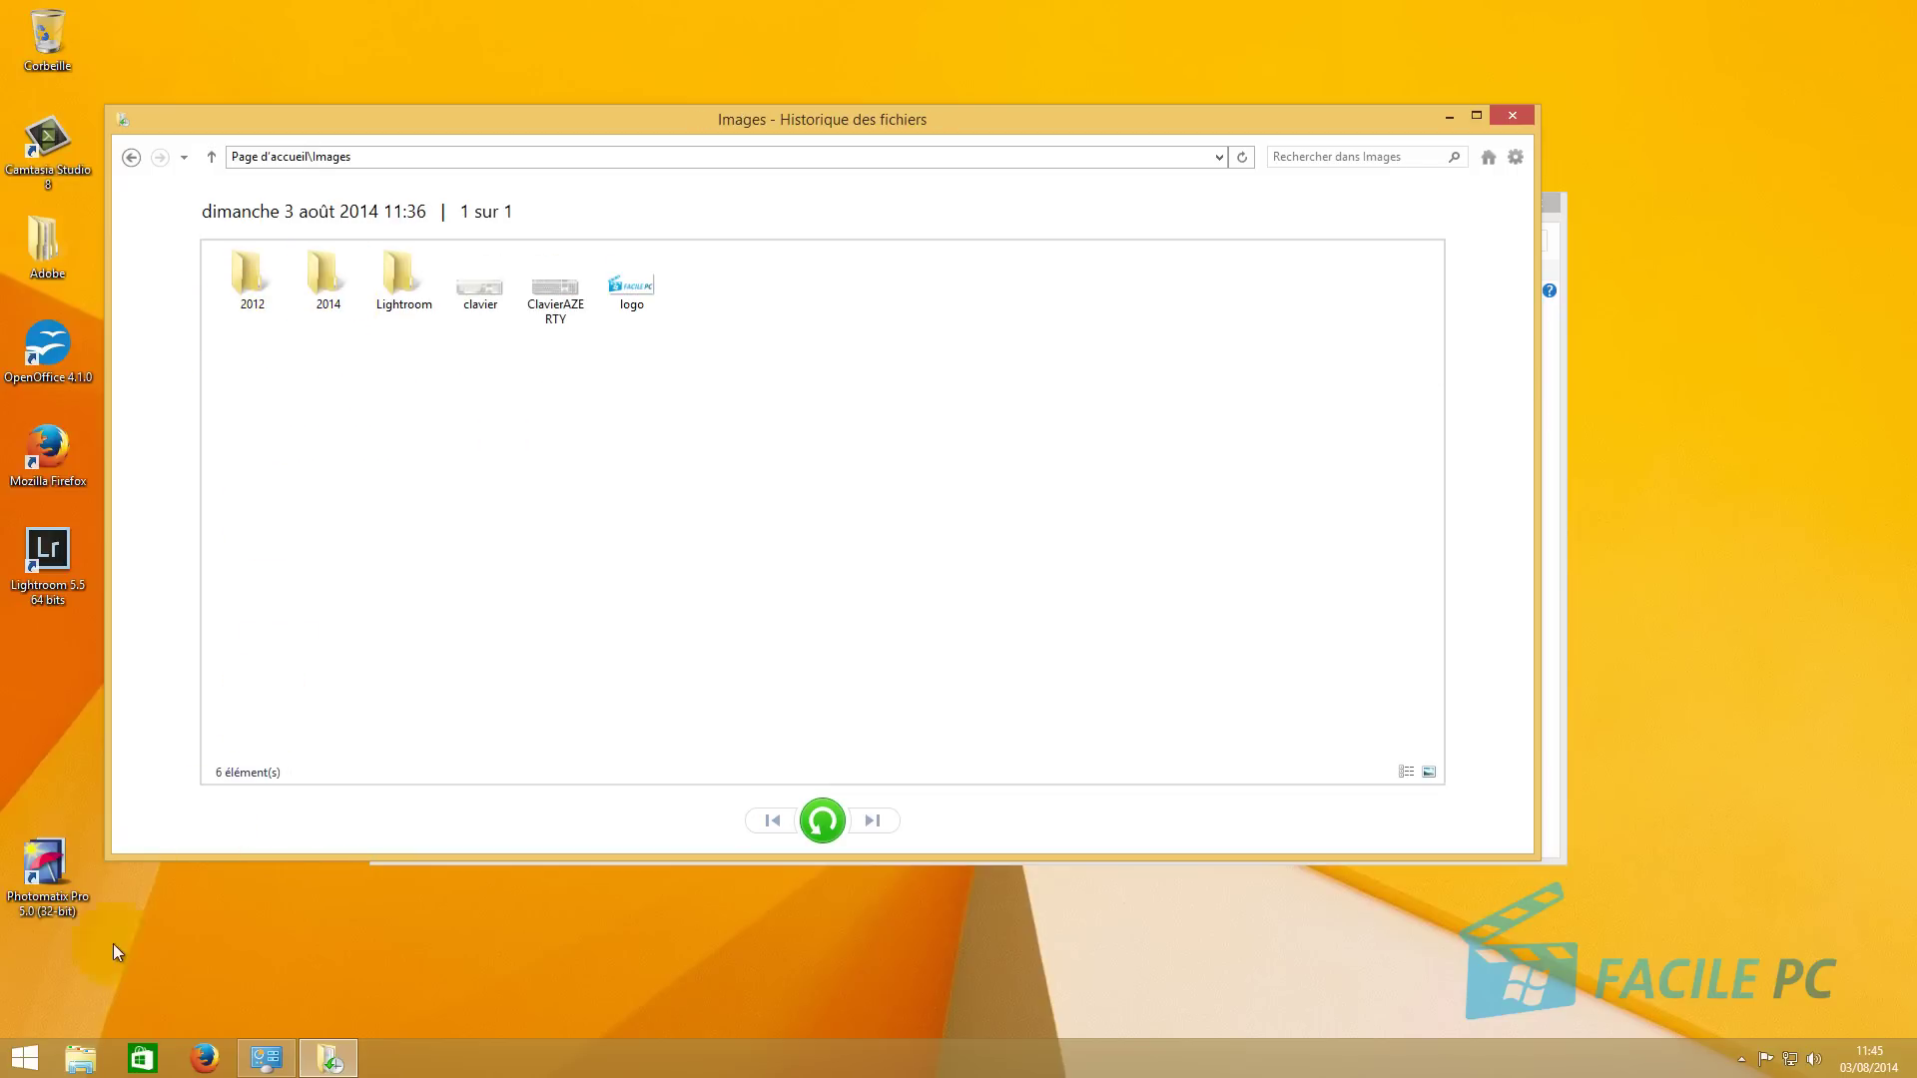
- In File Explorer, open the PC's Images folder and delete the clavier image
{"action": "left_click", "coordinate": [70, 1065]}
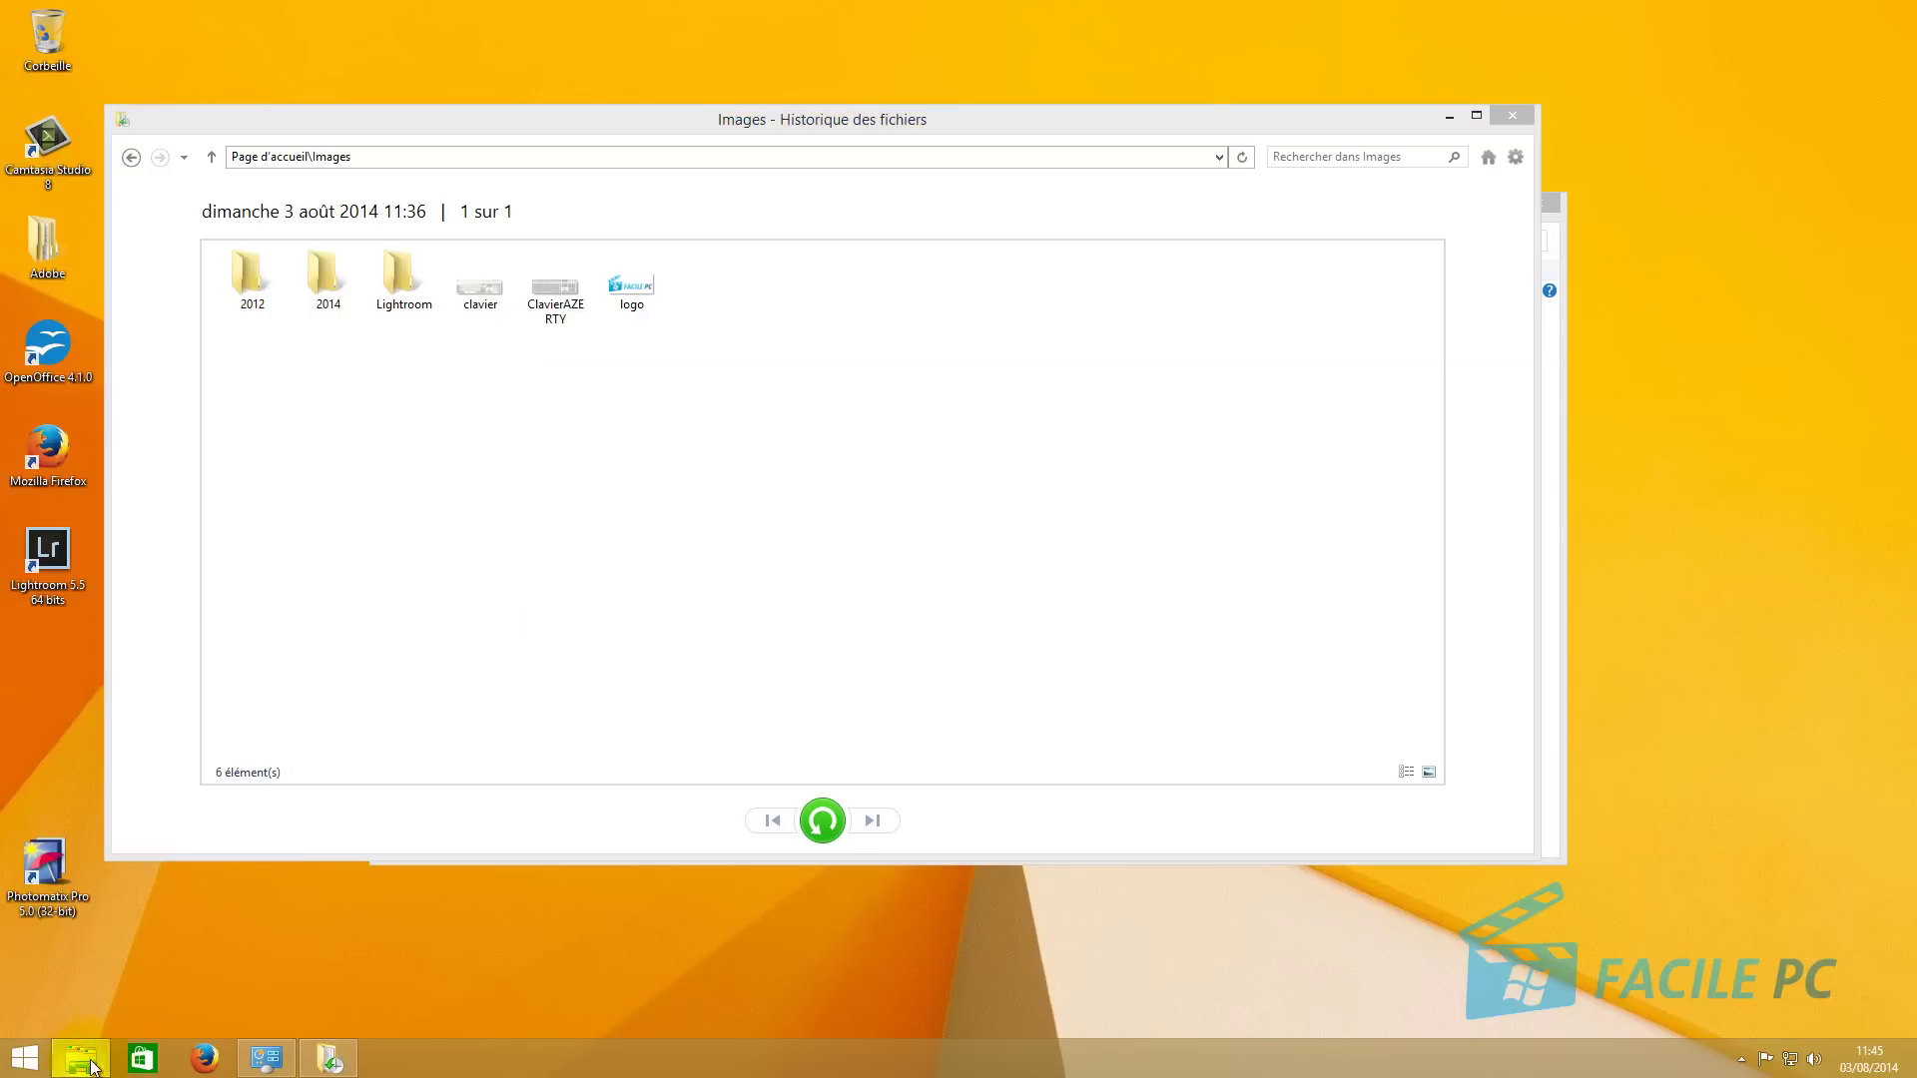
{"action": "double_click", "coordinate": [1328, 607]}
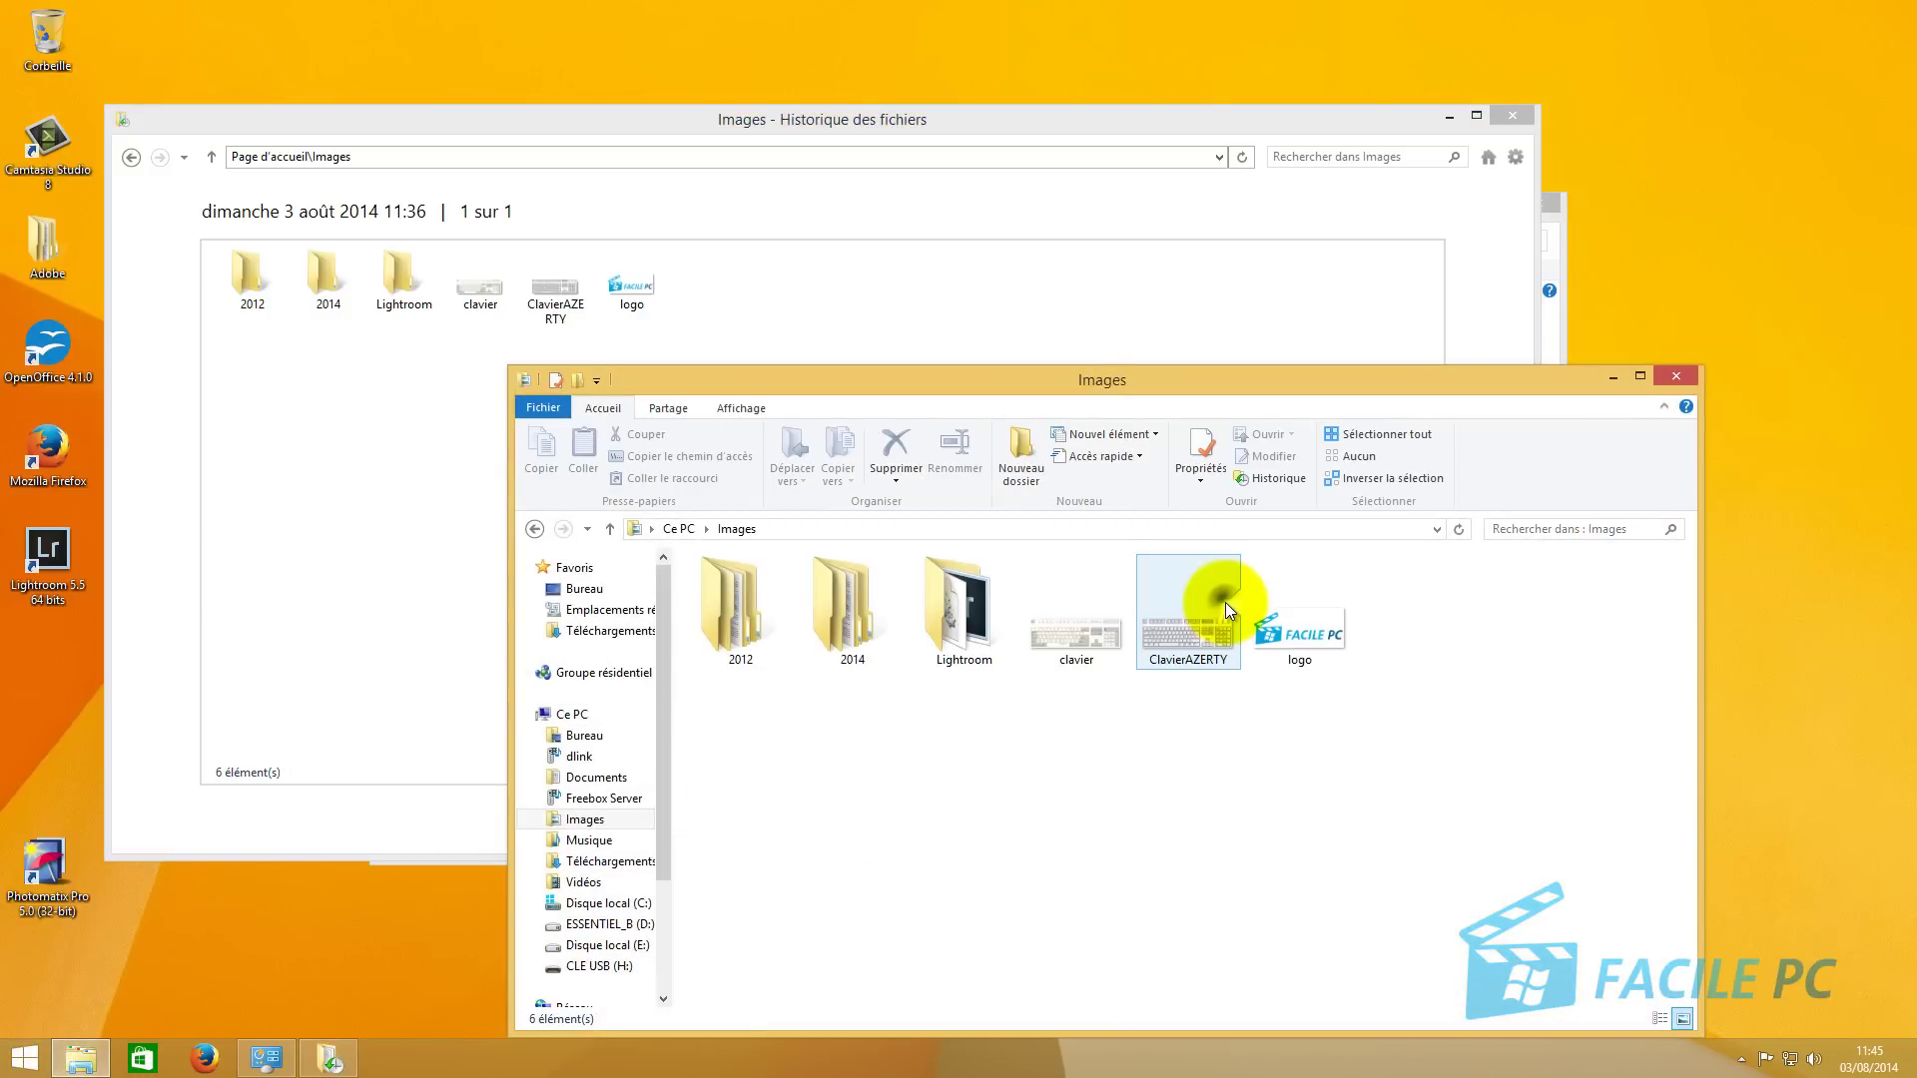
{"action": "left_click", "coordinate": [1098, 642]}
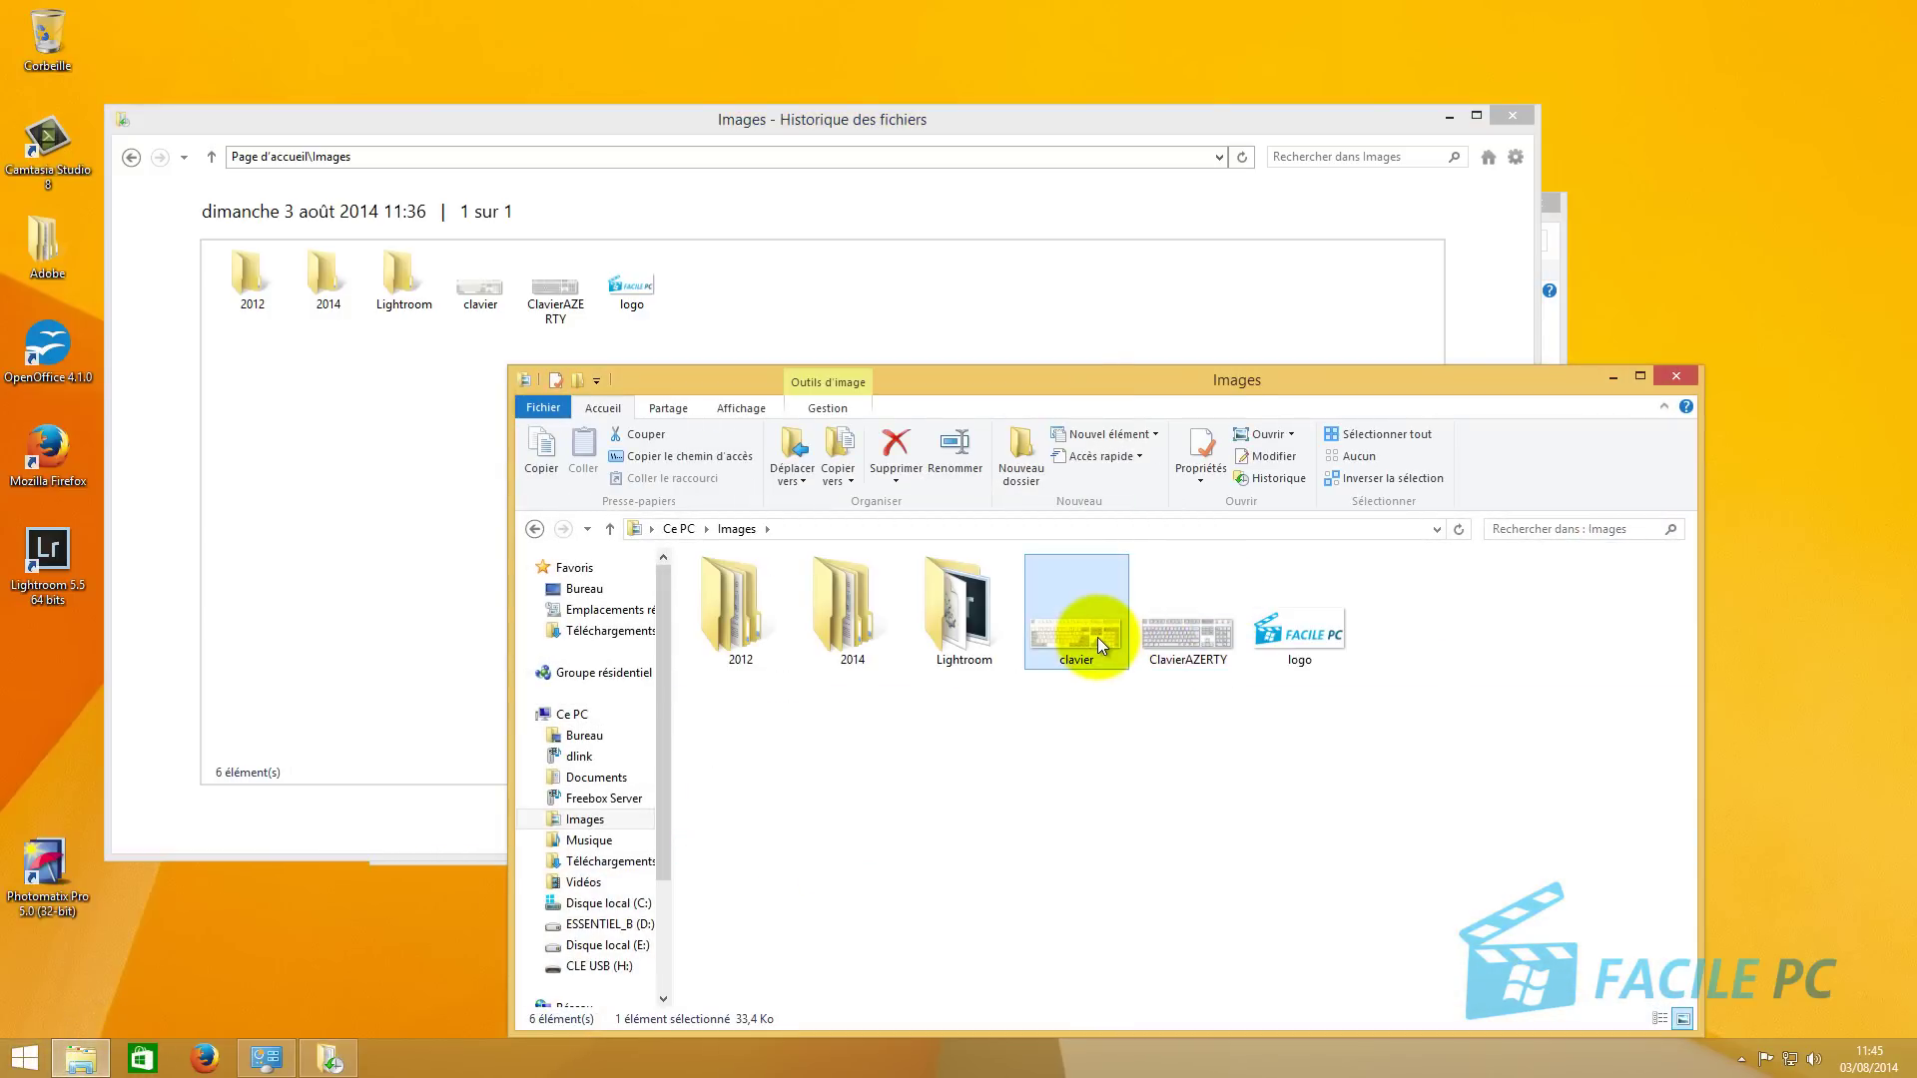
{"action": "key", "text": "Delete"}
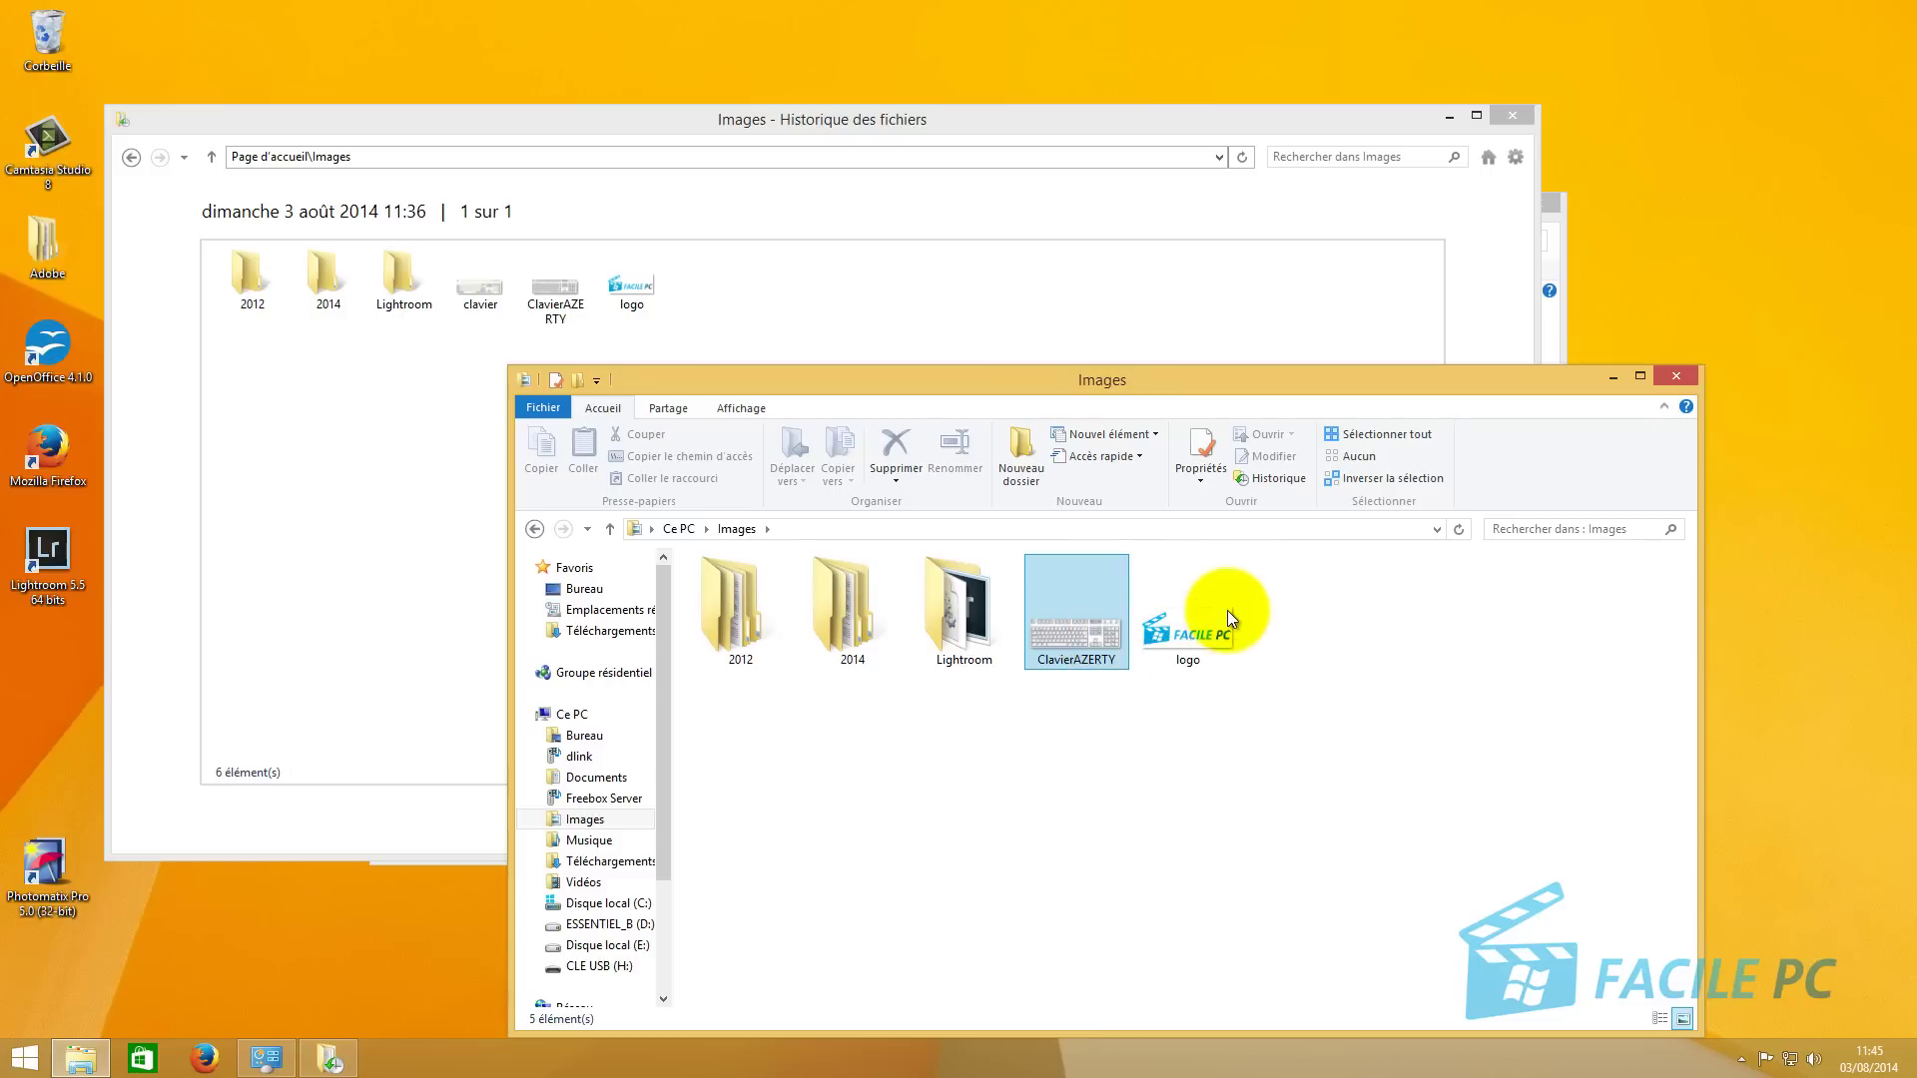
- Restore the clavier image to its original location from the Images backup in file history
{"action": "left_click", "coordinate": [404, 393]}
{"action": "left_click", "coordinate": [494, 288]}
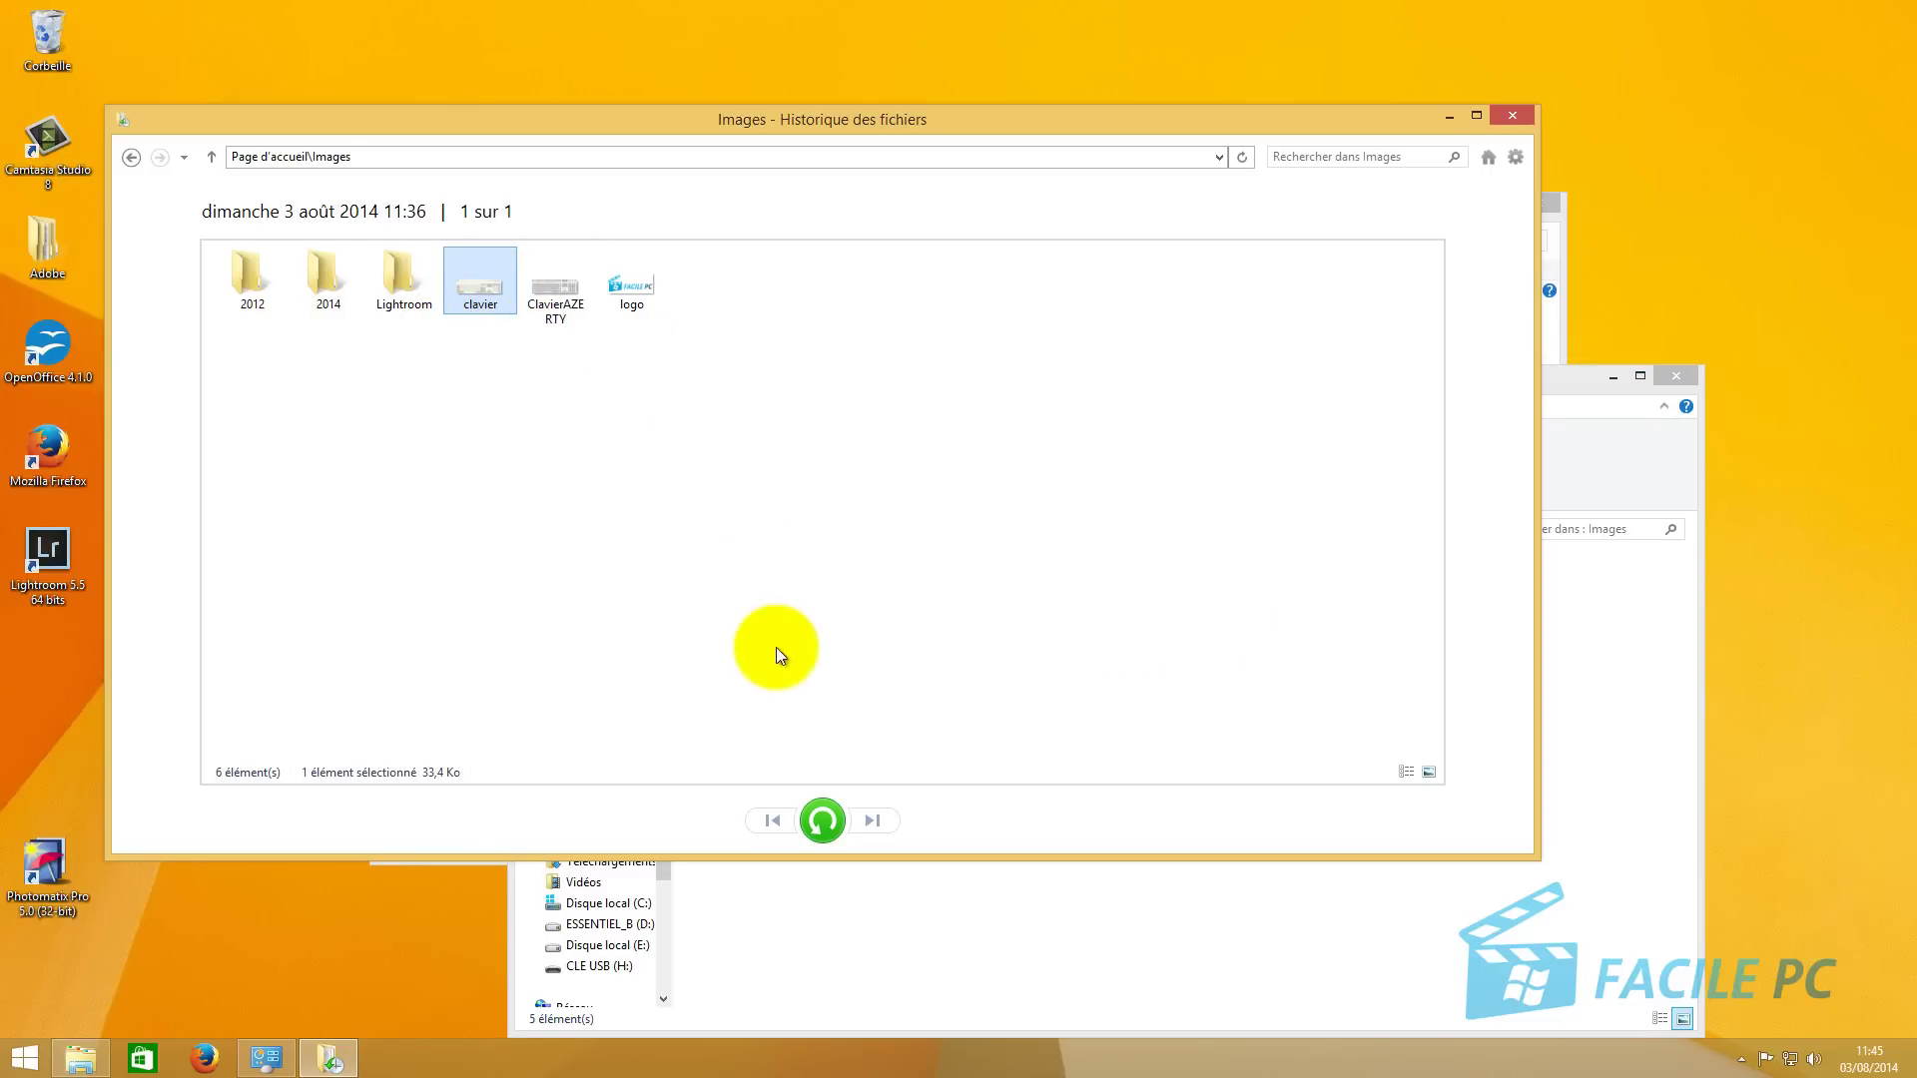
{"action": "left_click", "coordinate": [822, 827]}
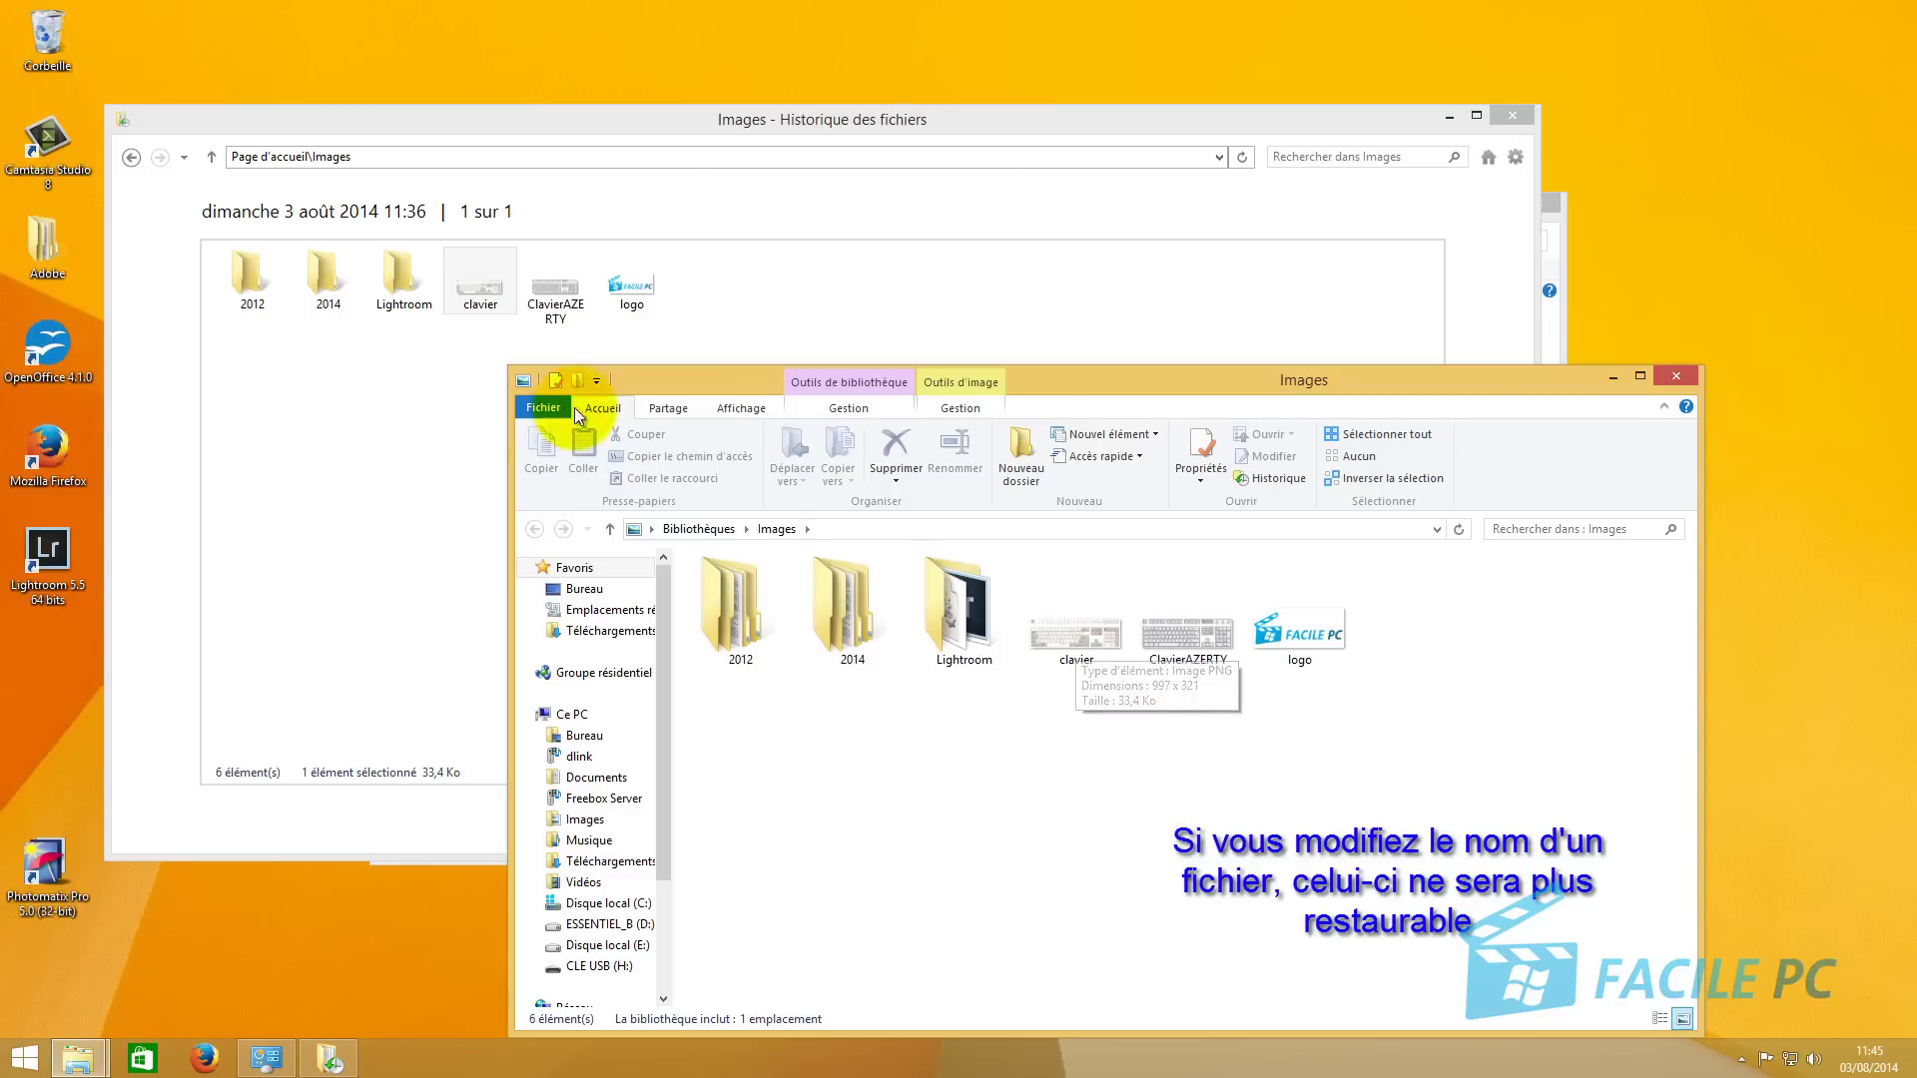
- Return to the file history home page and display the previous backup version, dated 3 août 2014 11:36
{"action": "left_click", "coordinate": [359, 451]}
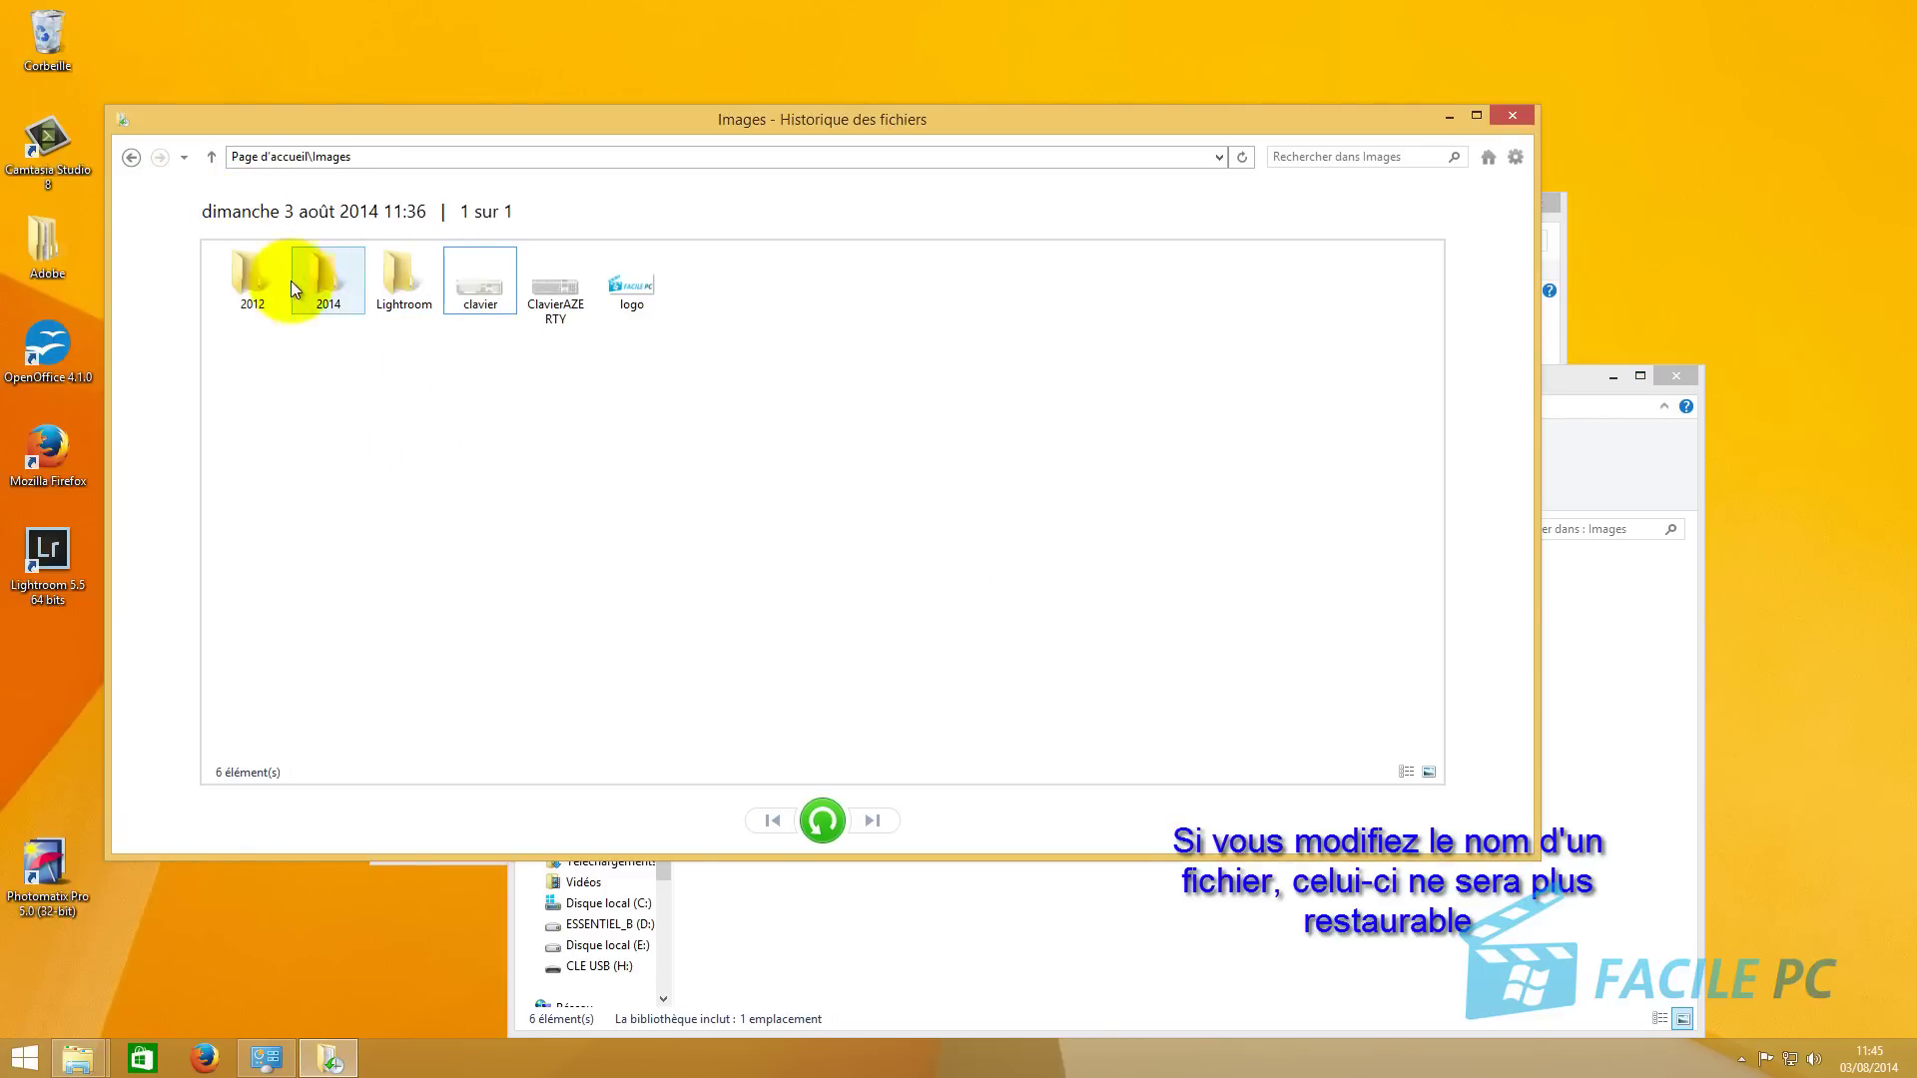
{"action": "left_click", "coordinate": [129, 155]}
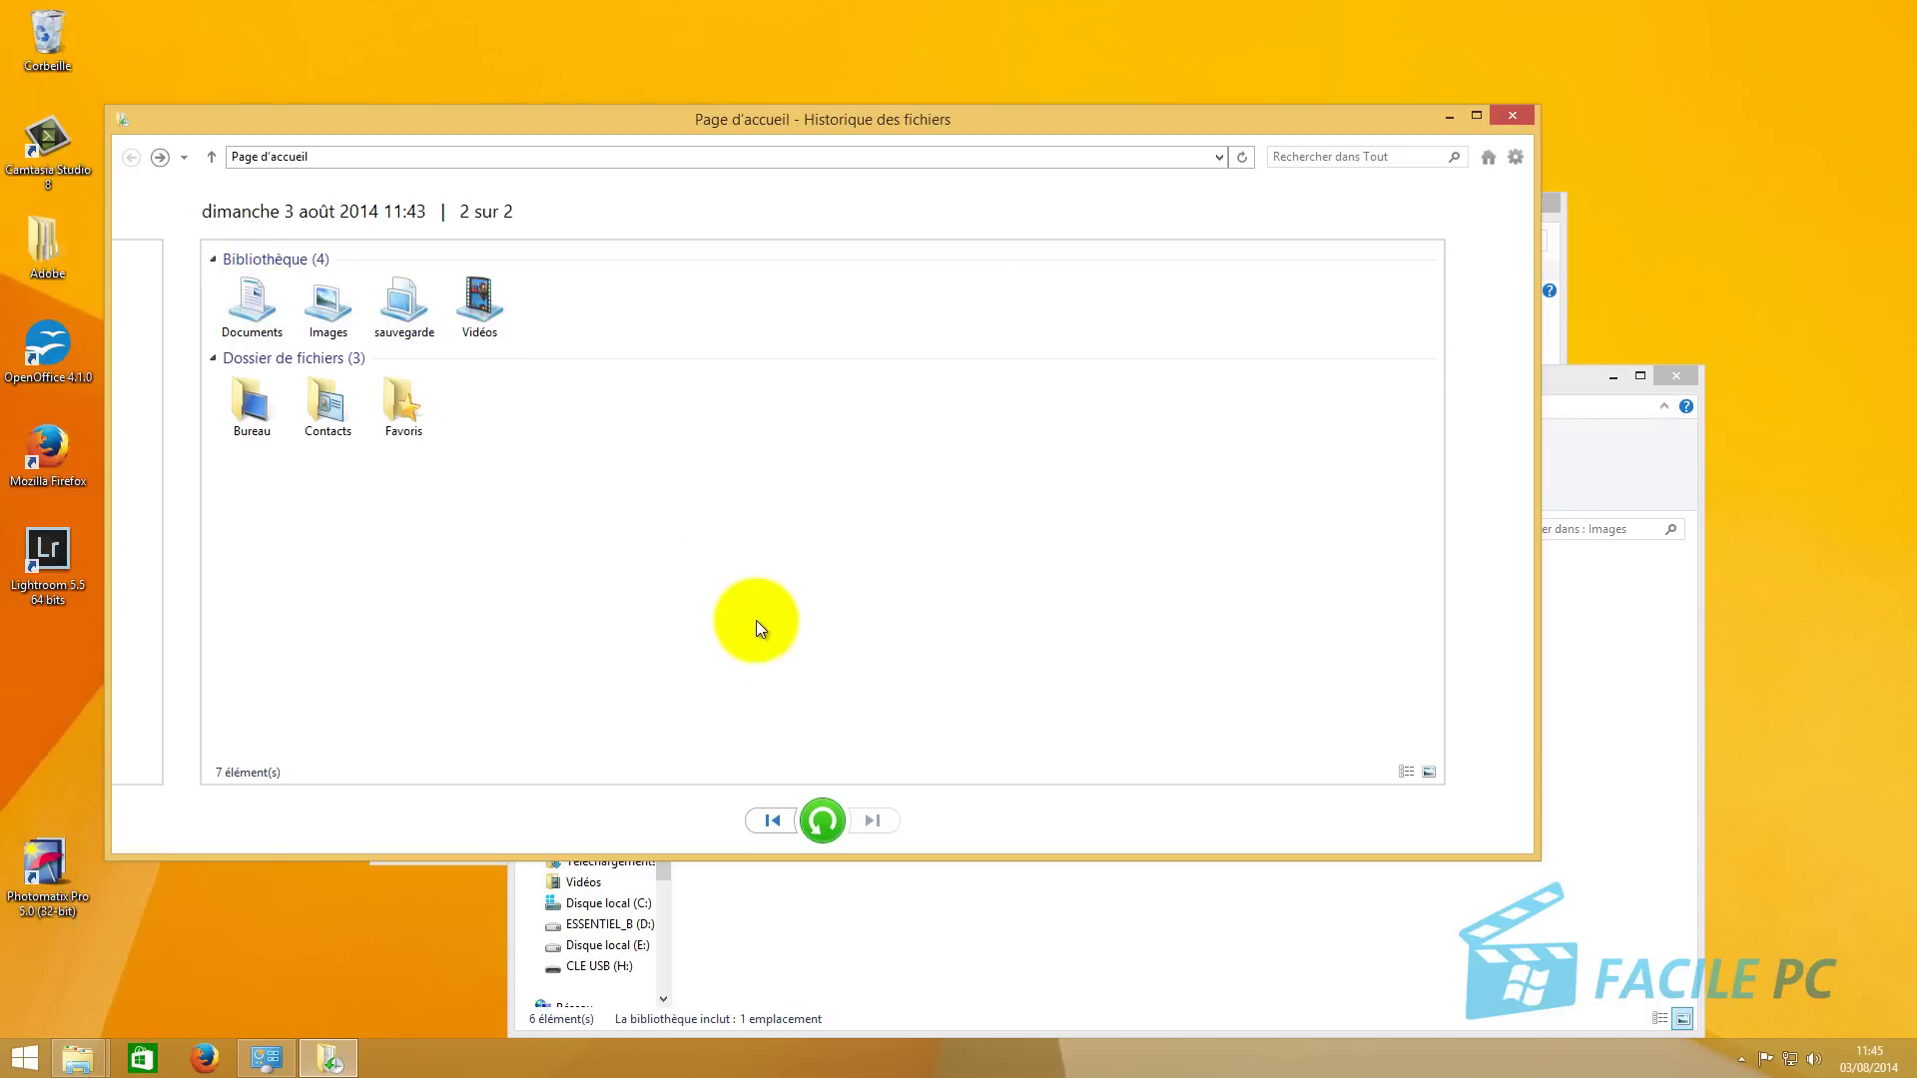
{"action": "left_click", "coordinate": [783, 828]}
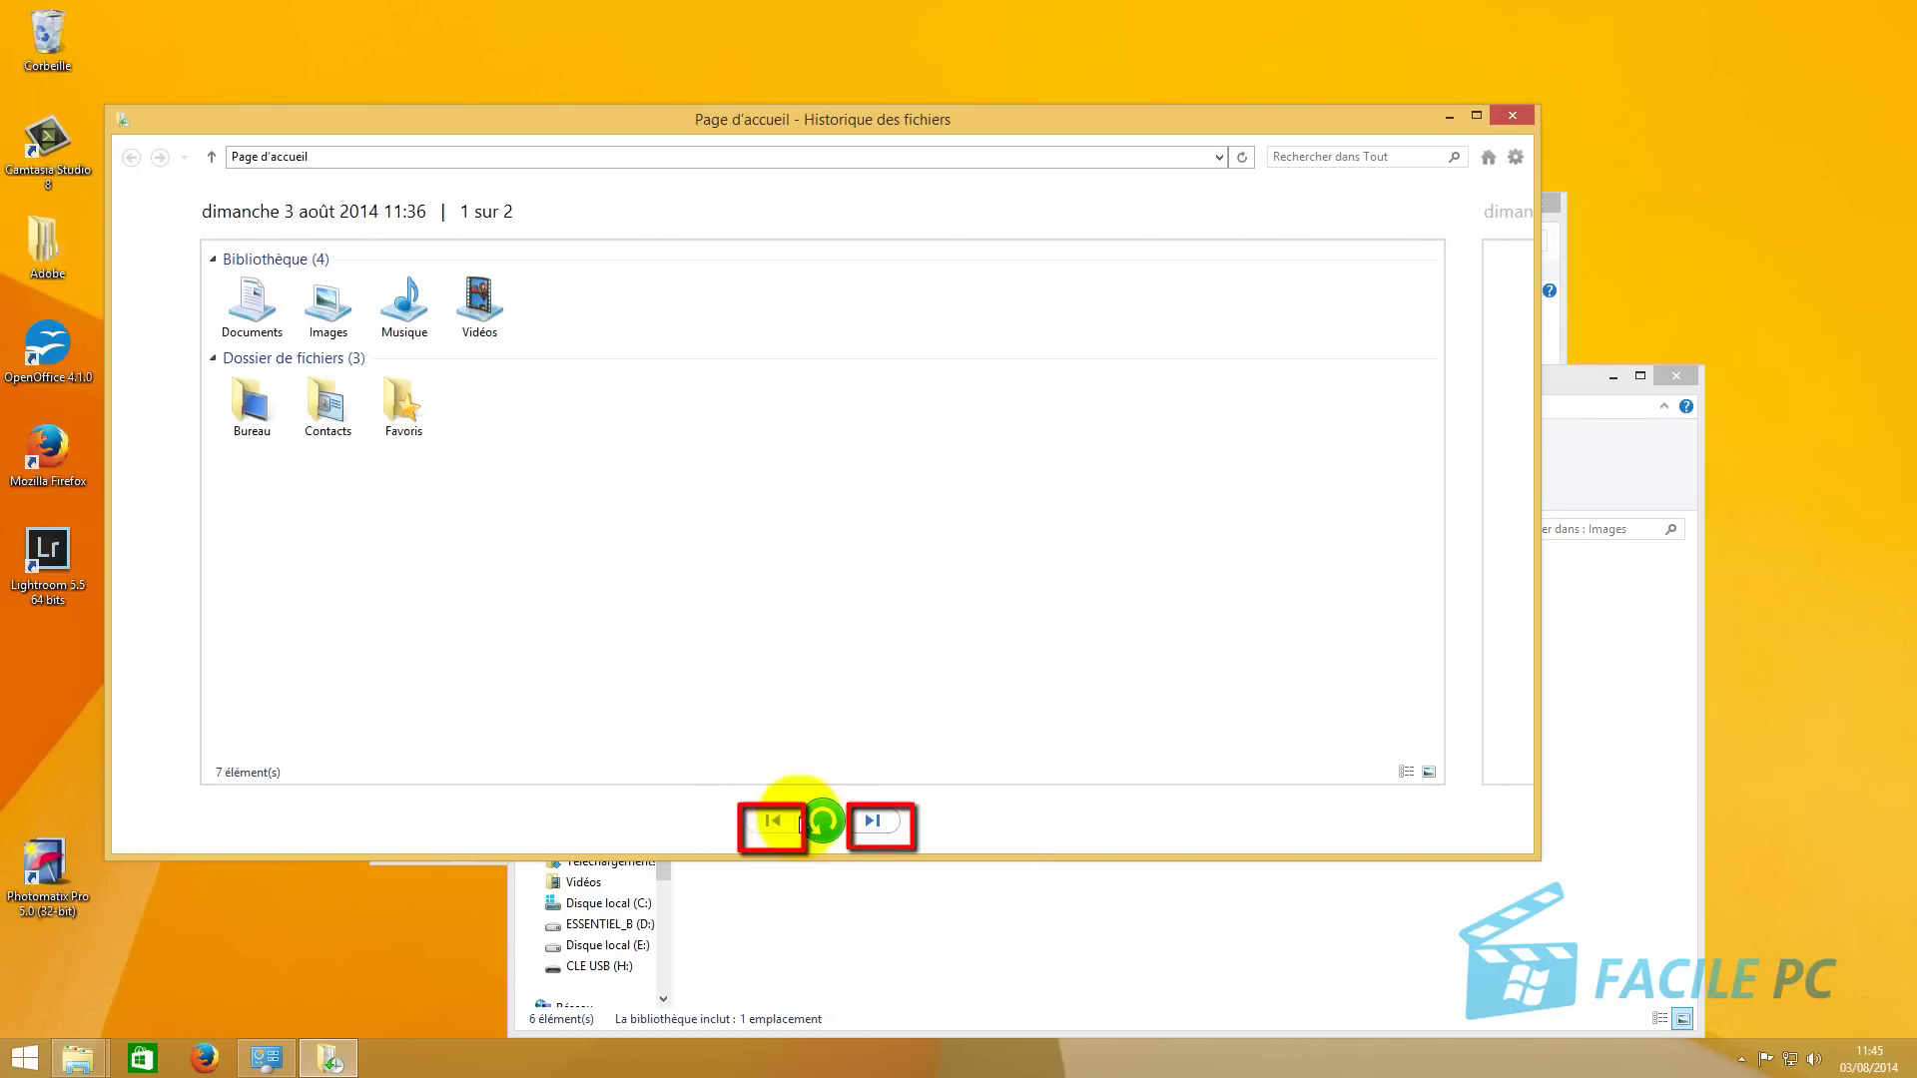
{"action": "left_click", "coordinate": [252, 404]}
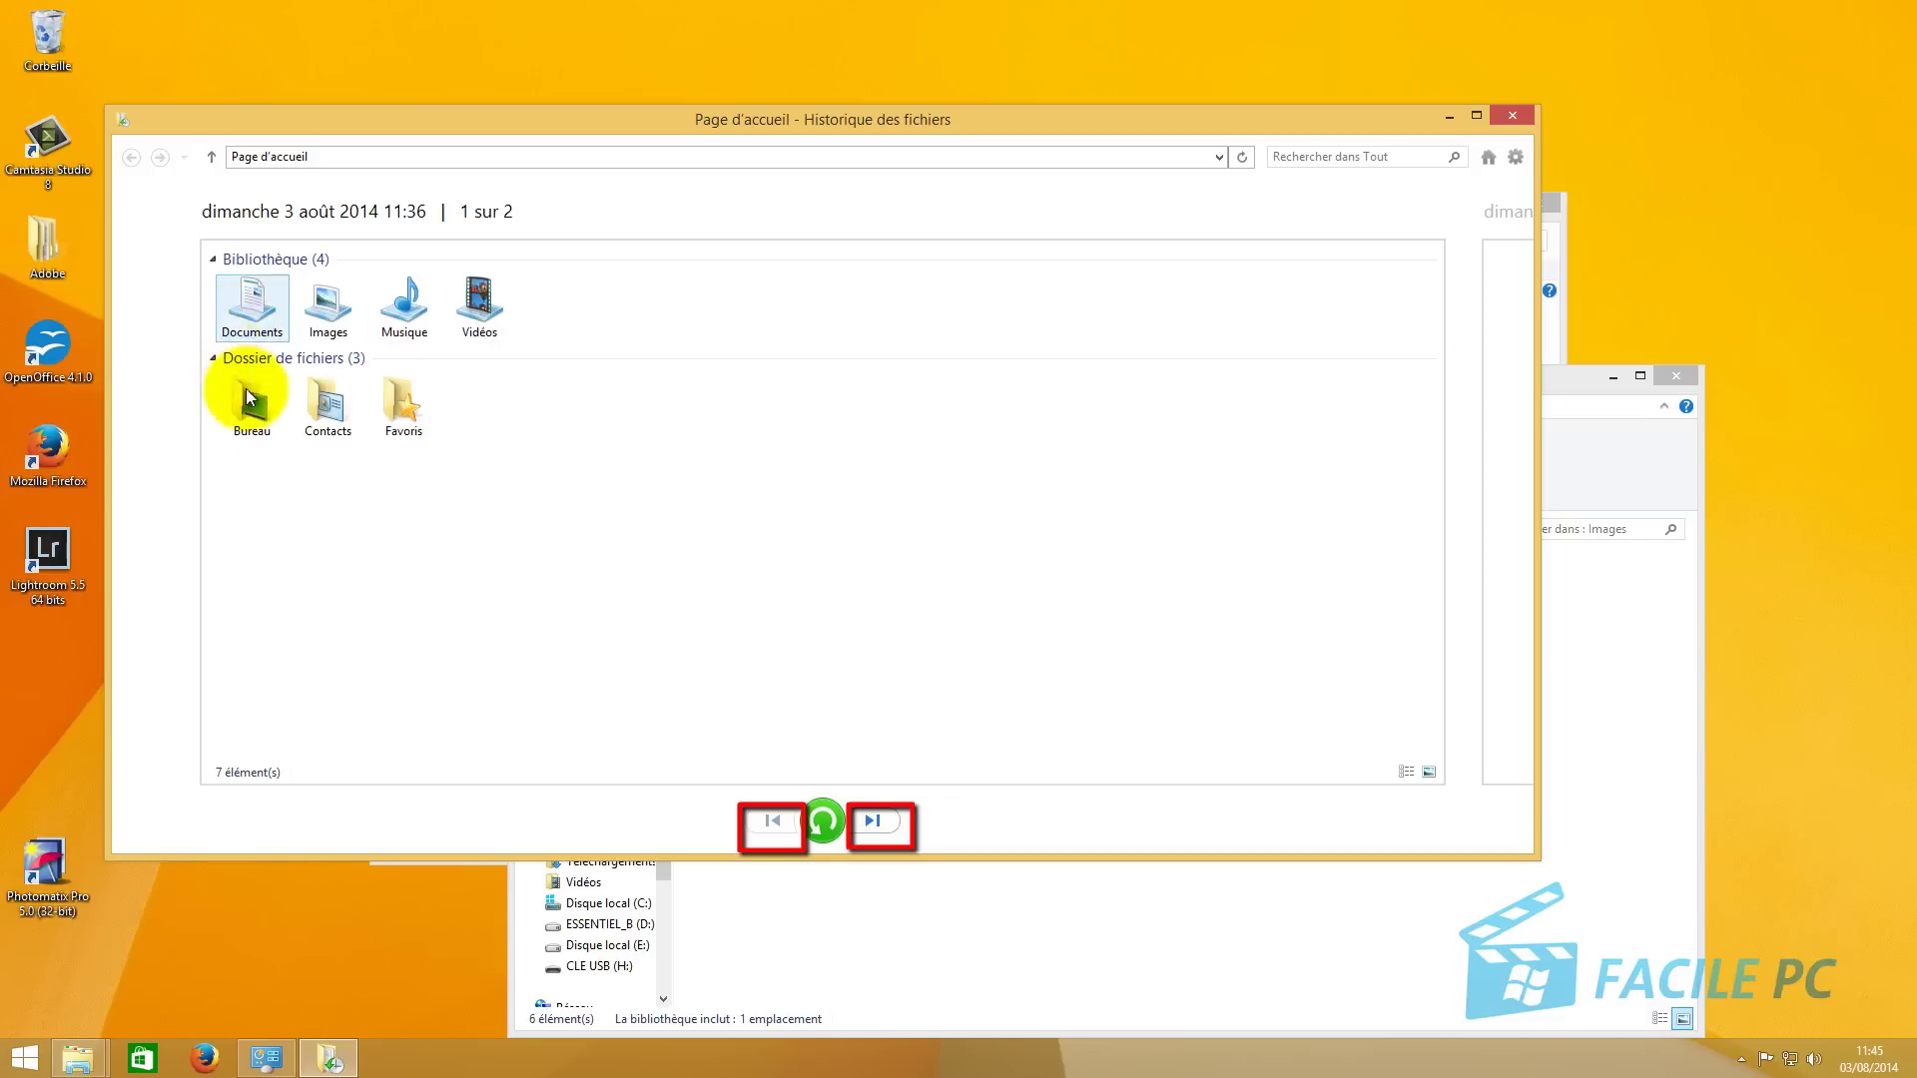